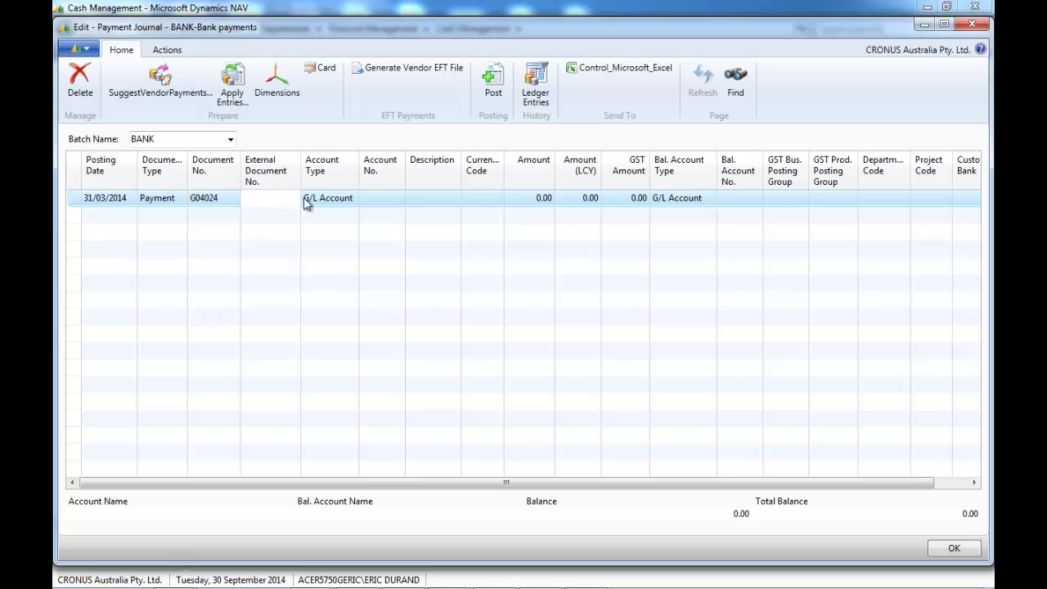
# Step: Enter a journal line paying vendor 10000 Canberra Postmaster an amount of 120.00
pyautogui.click(345, 204)
pyautogui.click(351, 199)
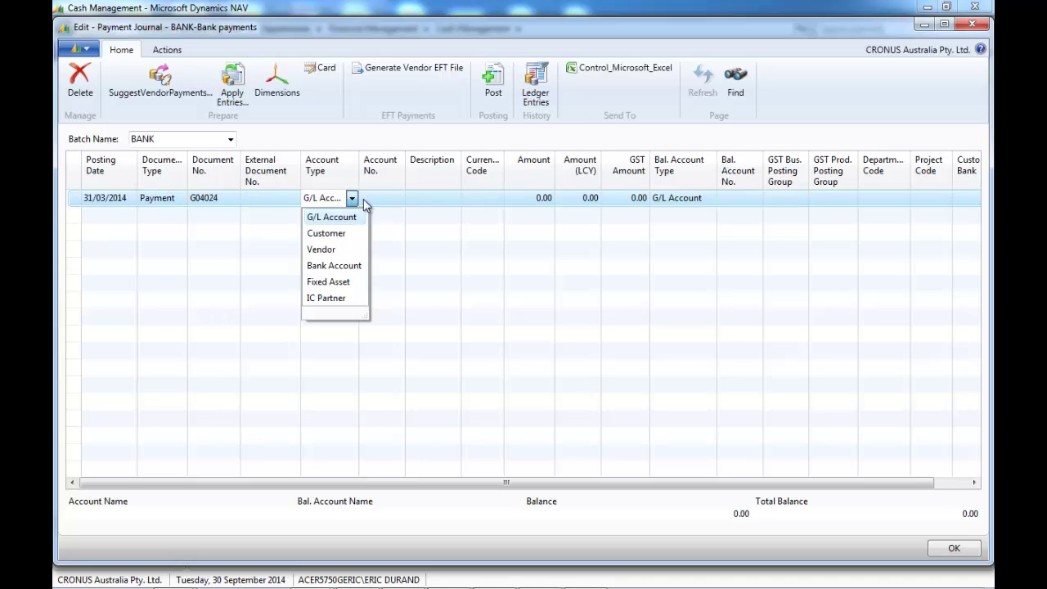
pyautogui.click(319, 250)
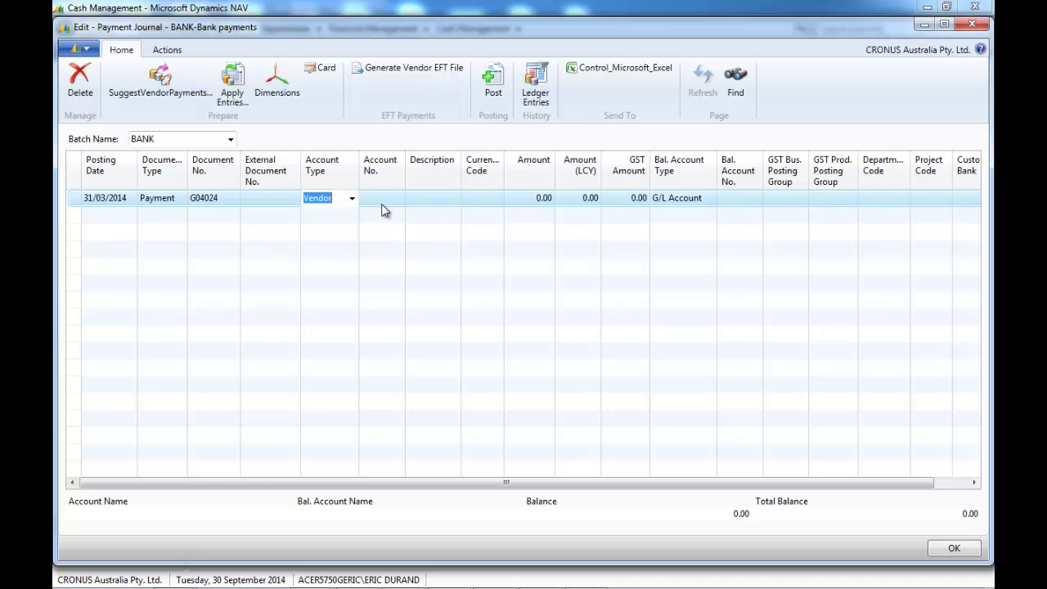
pyautogui.click(388, 201)
pyautogui.click(398, 201)
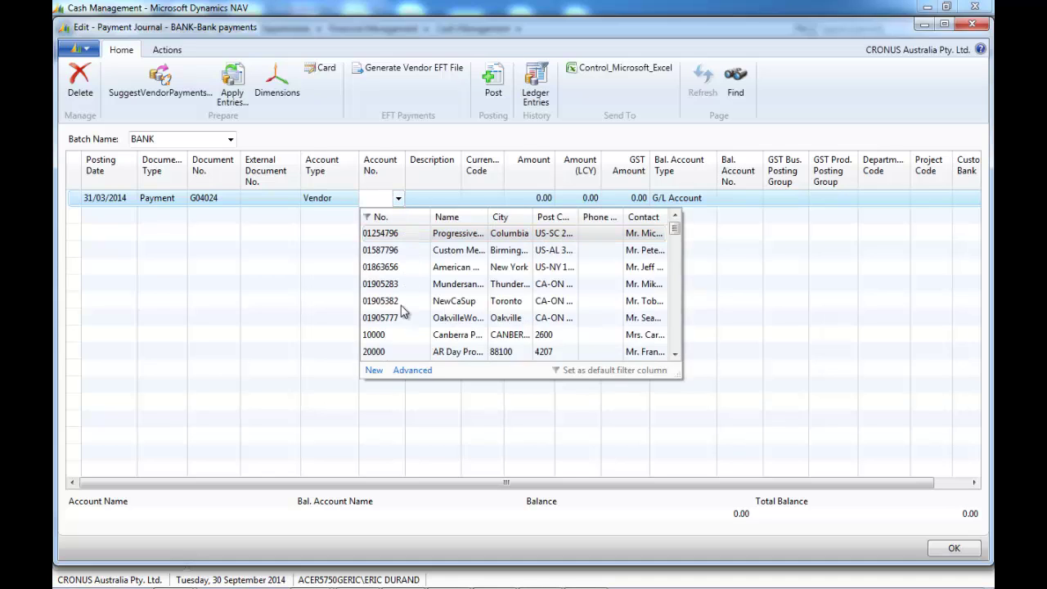
pyautogui.click(397, 345)
pyautogui.click(435, 198)
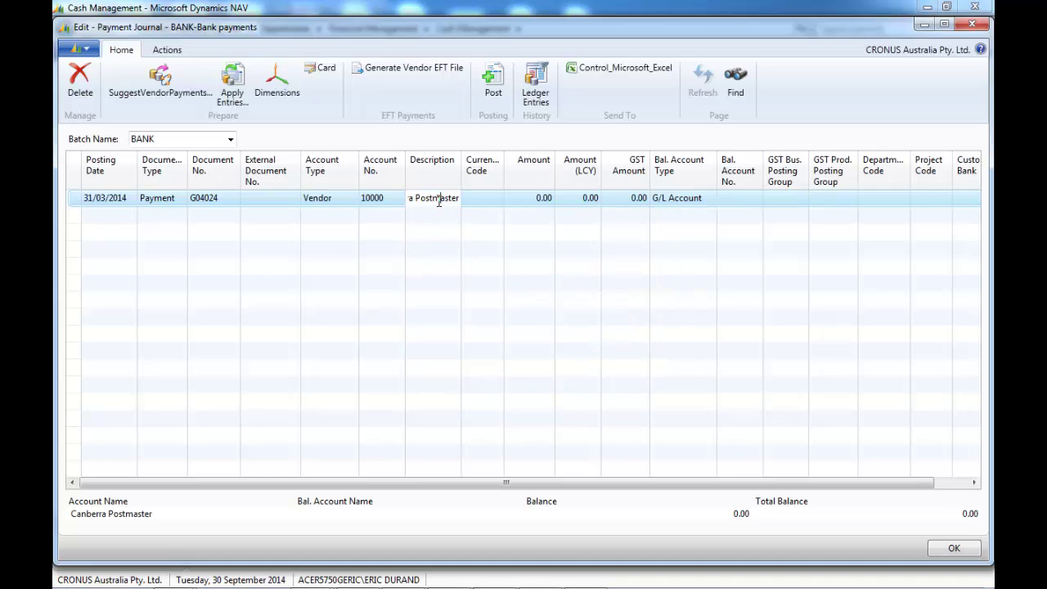
pyautogui.click(528, 198)
pyautogui.write('120')
pyautogui.click(563, 196)
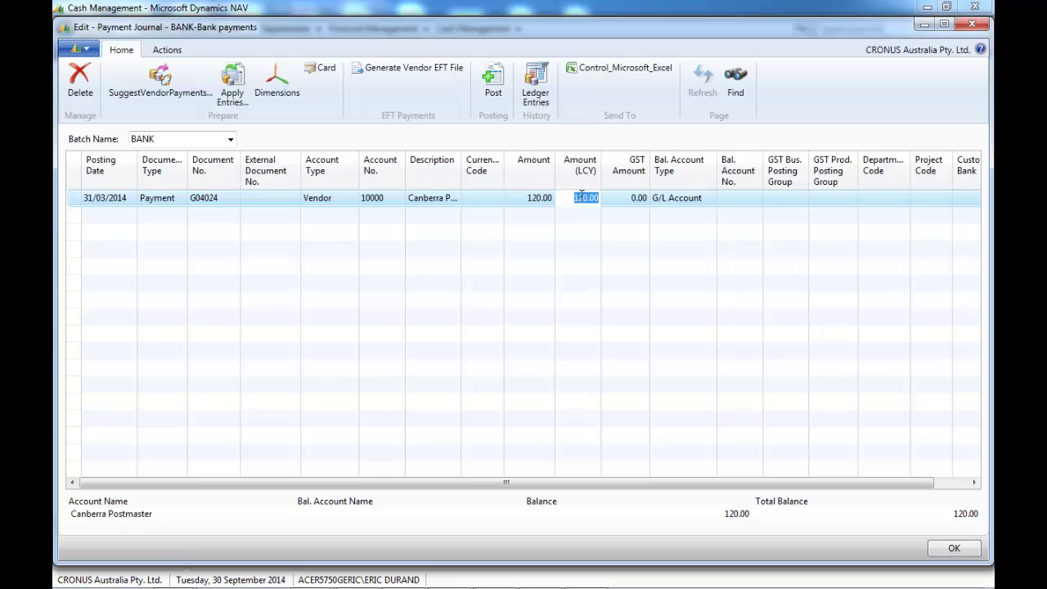
# Step: Balance the line against bank account CBA and post the journal
pyautogui.click(691, 200)
pyautogui.click(709, 198)
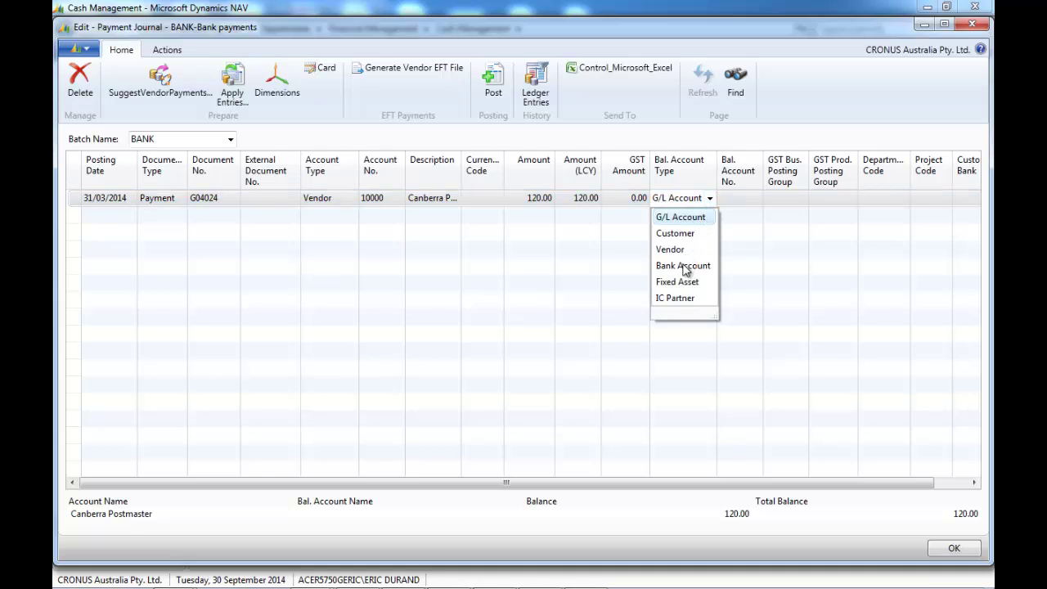
pyautogui.click(683, 265)
pyautogui.click(751, 203)
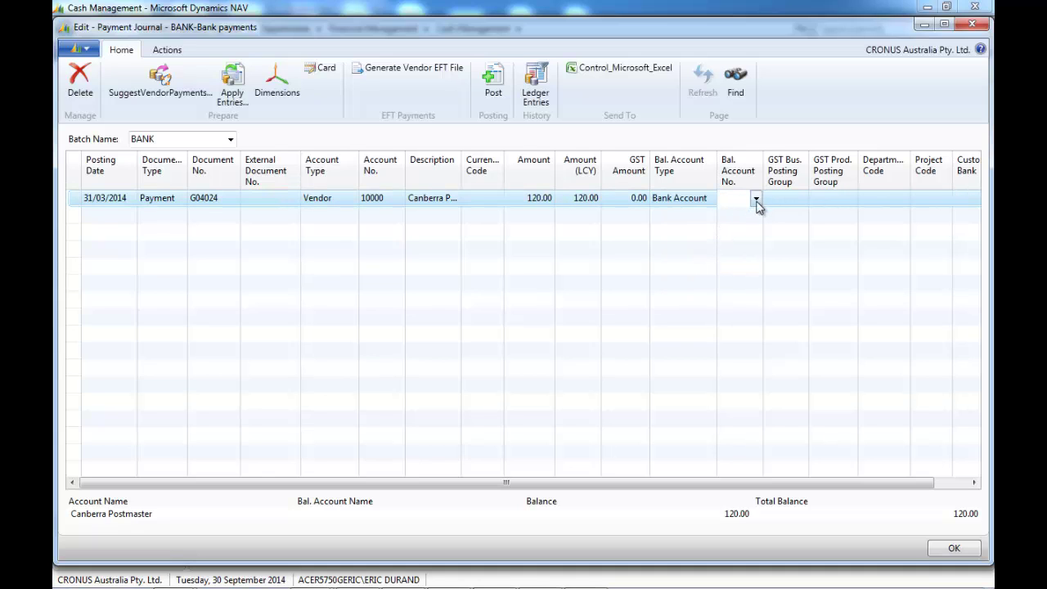
pyautogui.click(755, 199)
pyautogui.click(696, 235)
pyautogui.click(493, 88)
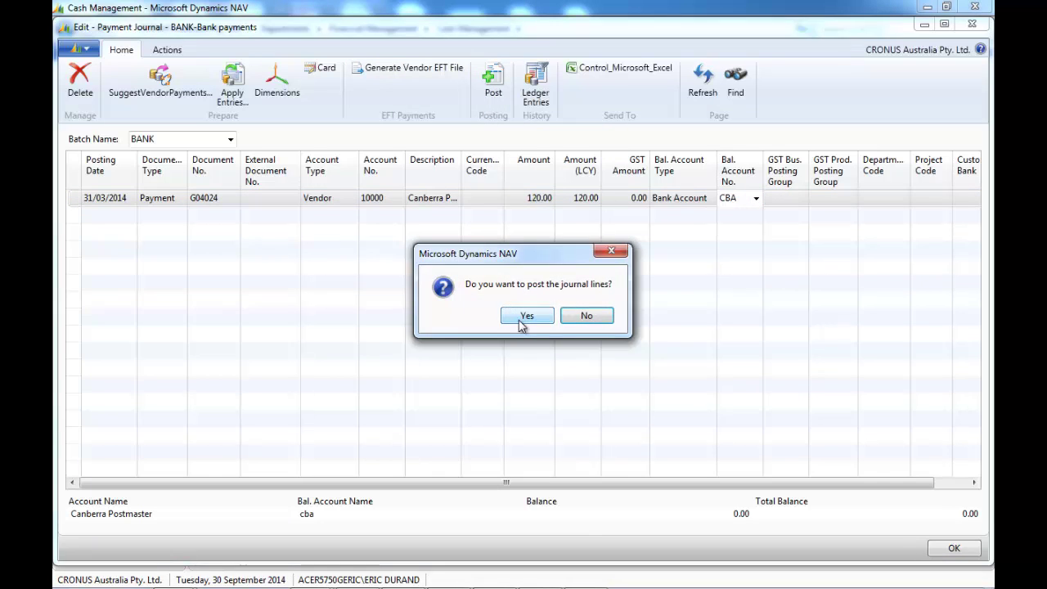
pyautogui.click(519, 319)
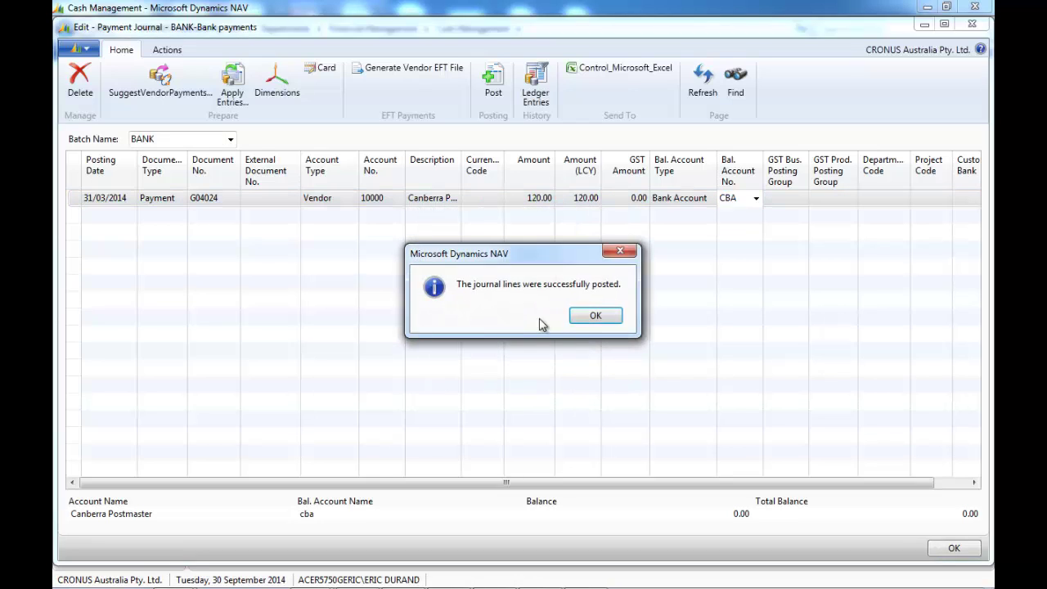
pyautogui.click(589, 317)
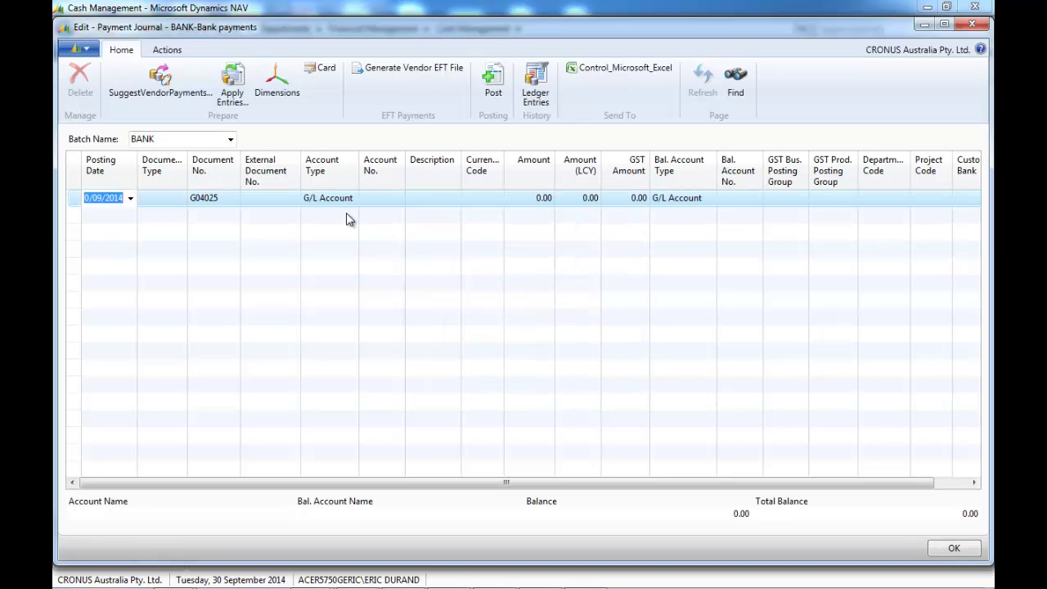
# Step: Set the posting date to 31/03/2014 and the document type to Payment
pyautogui.write('31/03/201')
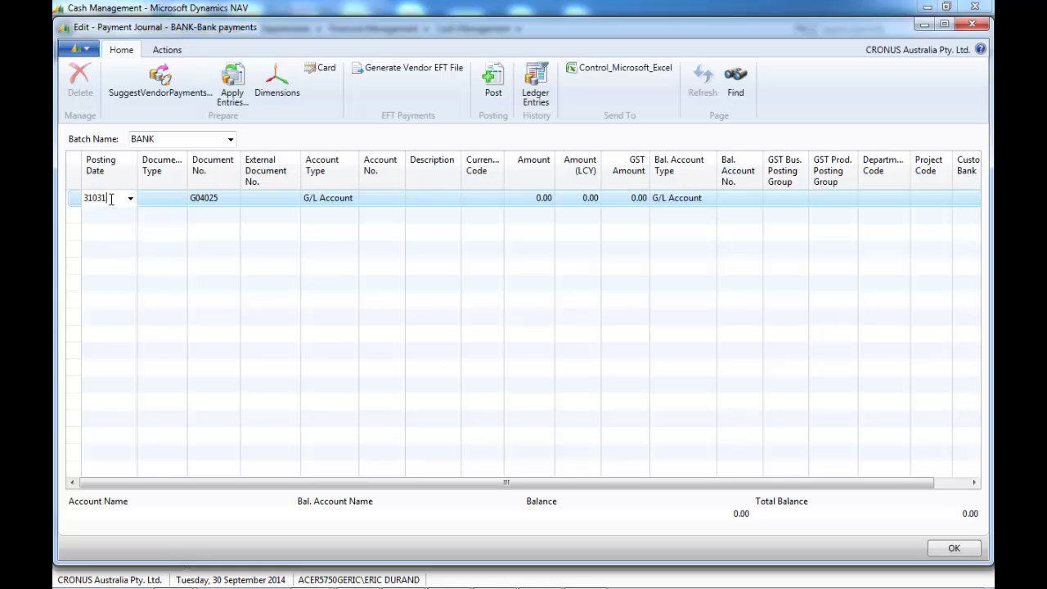
pyautogui.write('4')
pyautogui.press('Tab')
pyautogui.click(180, 198)
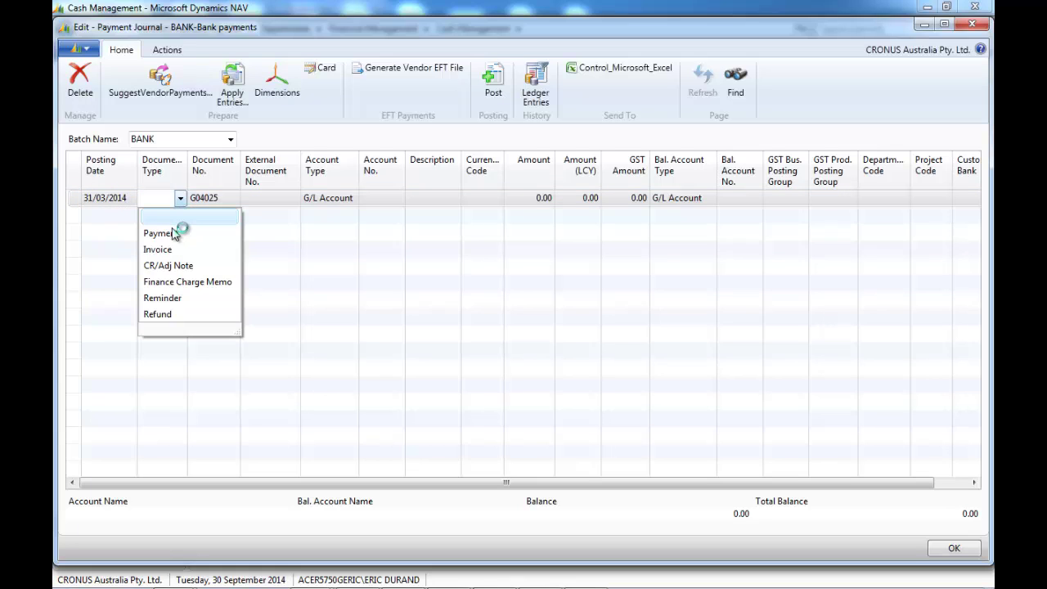
pyautogui.click(175, 233)
# Step: Make the line a payment to vendor 10000 and bring up its open entries
pyautogui.click(337, 203)
pyautogui.click(351, 198)
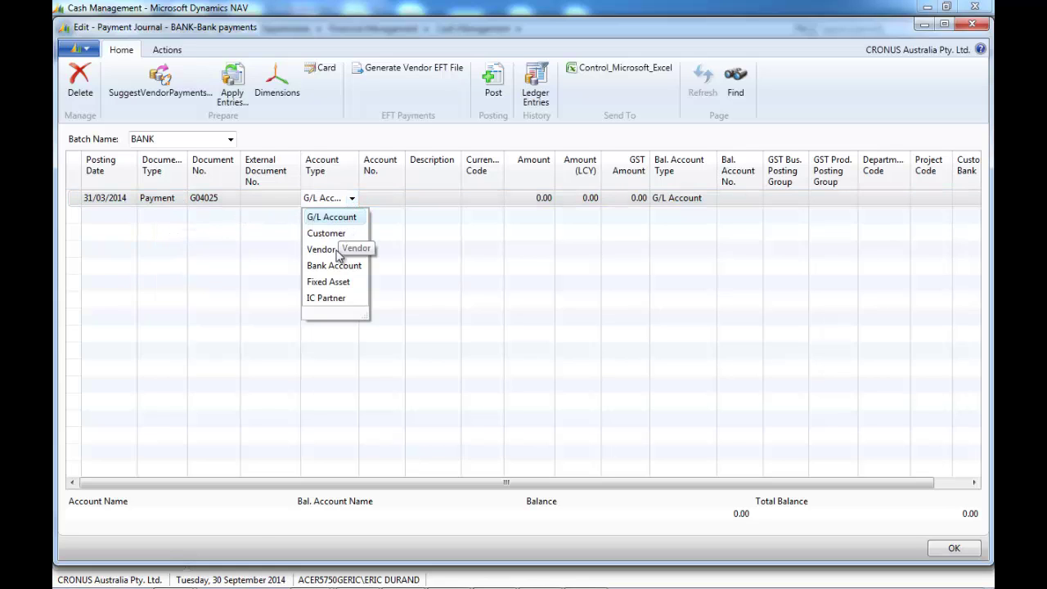
pyautogui.click(323, 249)
pyautogui.click(392, 199)
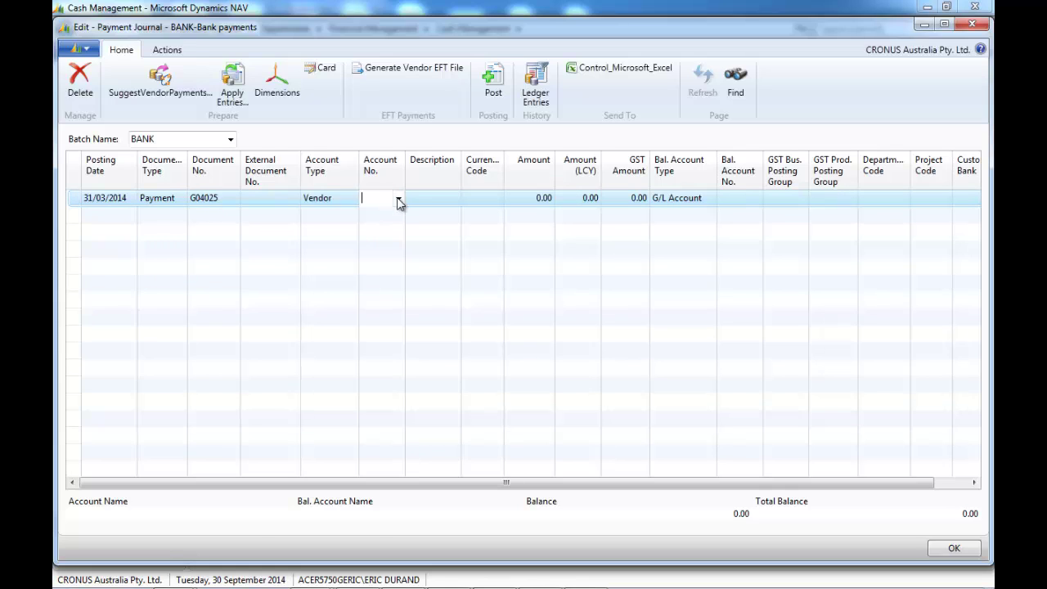
pyautogui.click(398, 201)
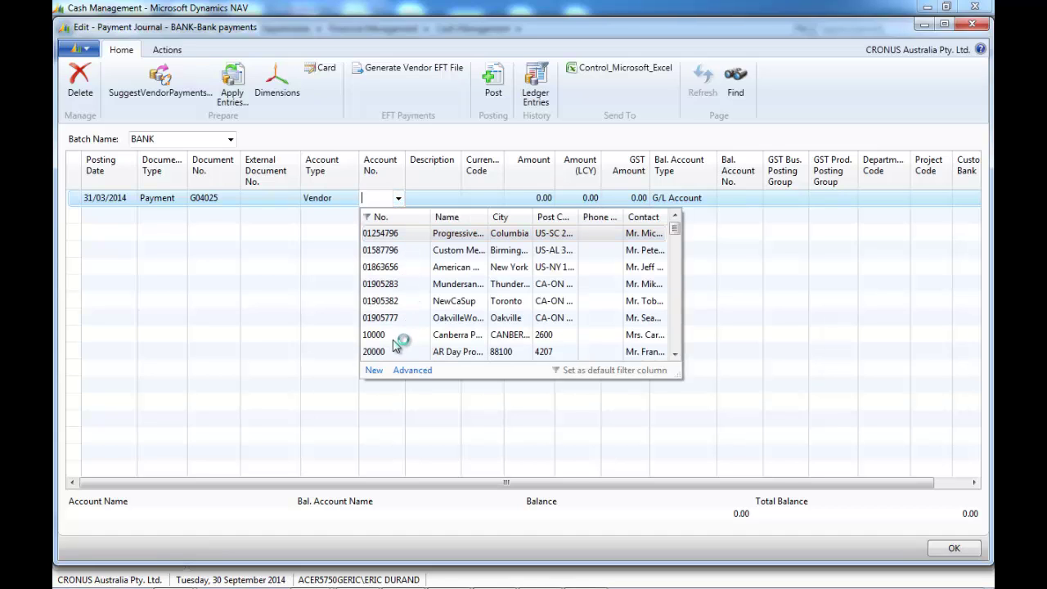
pyautogui.click(406, 325)
pyautogui.click(448, 199)
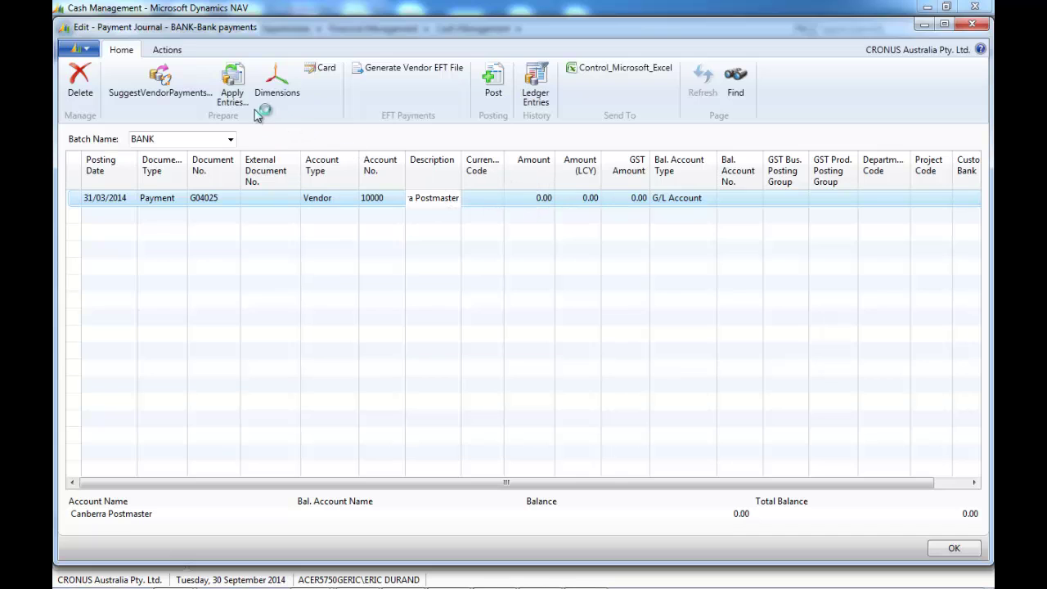
pyautogui.click(233, 95)
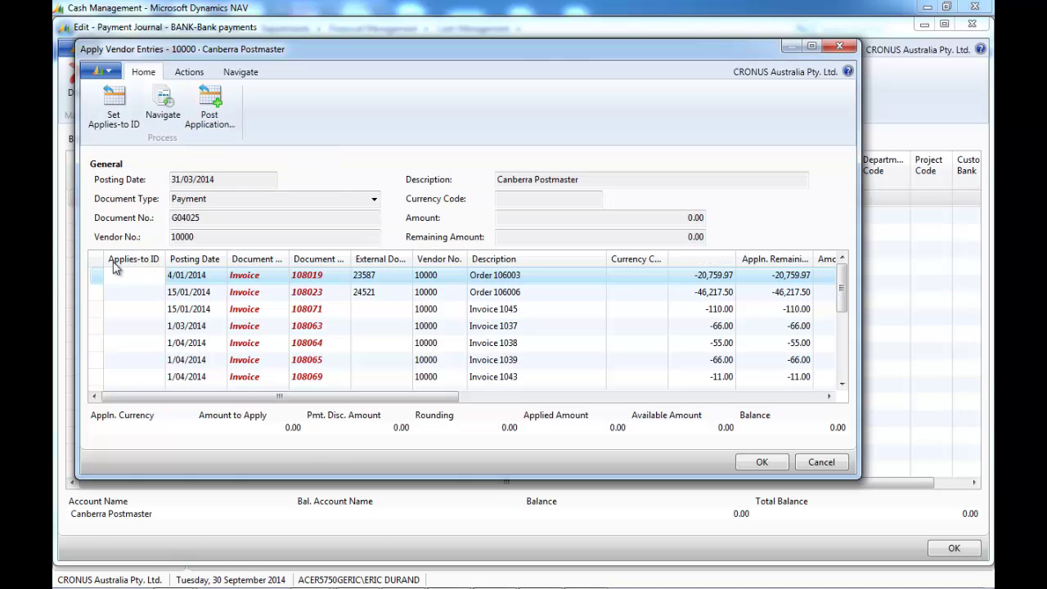
# Step: Apply the payment to invoice 108019 and balance it against bank account CBA
pyautogui.click(115, 108)
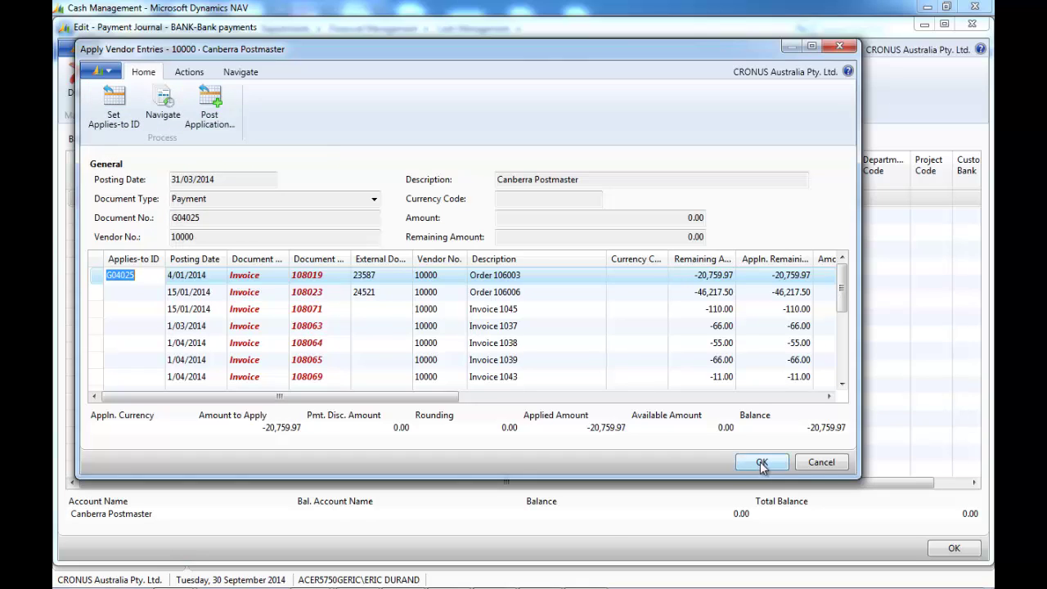
pyautogui.click(760, 463)
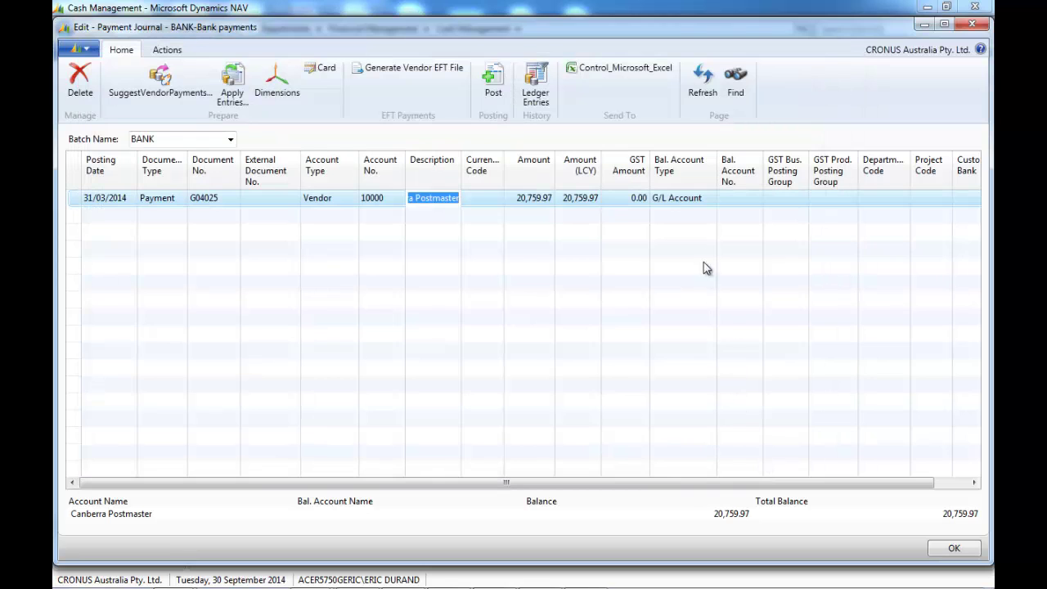
pyautogui.click(699, 204)
pyautogui.click(709, 198)
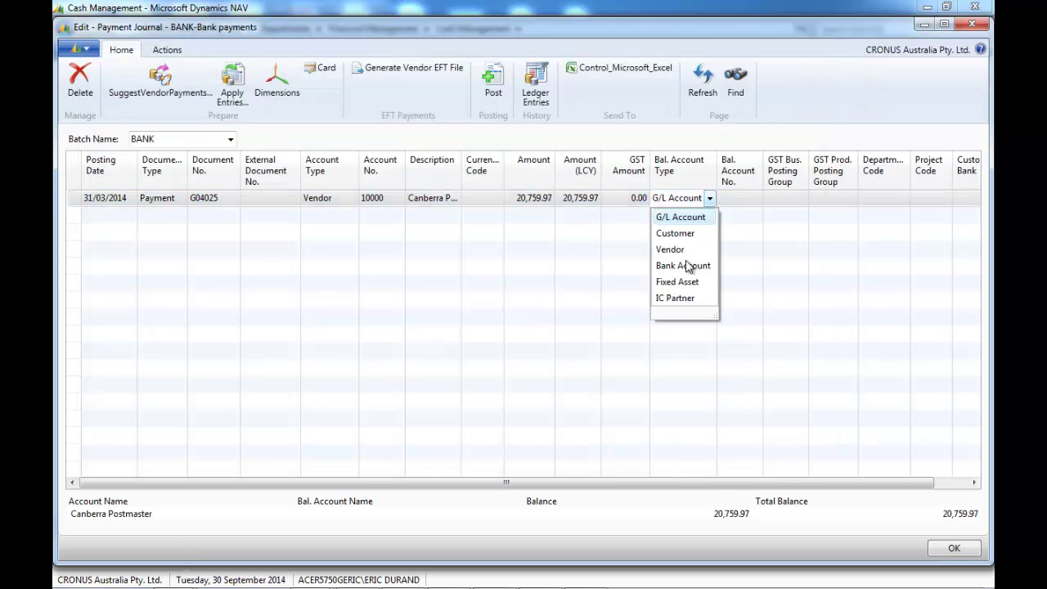
pyautogui.click(682, 266)
pyautogui.click(740, 205)
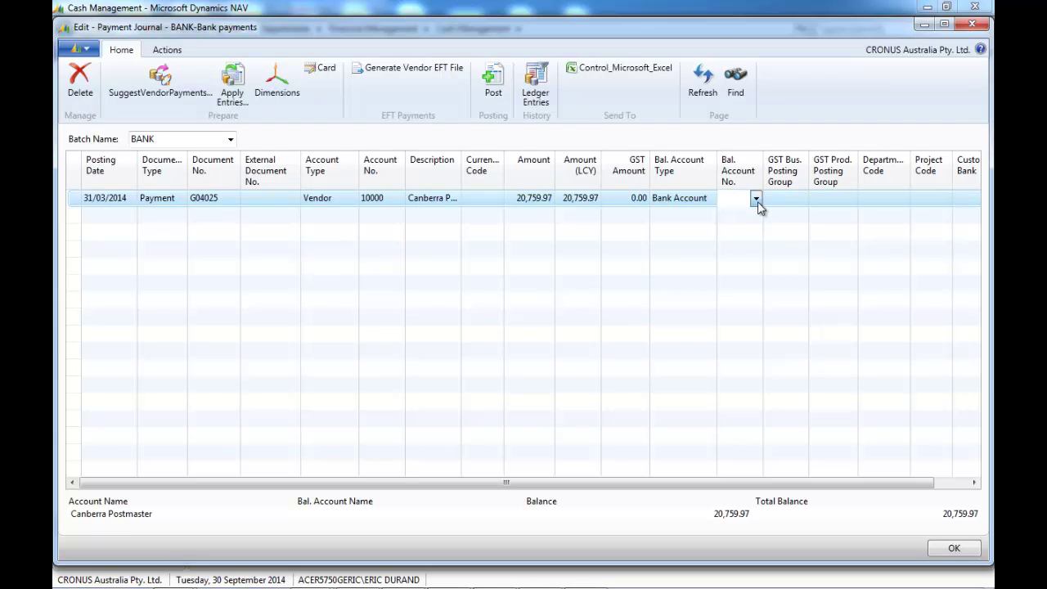
pyautogui.click(756, 199)
pyautogui.click(718, 239)
# Step: Post the 20,759.97 payment line and acknowledge the success message
pyautogui.click(492, 93)
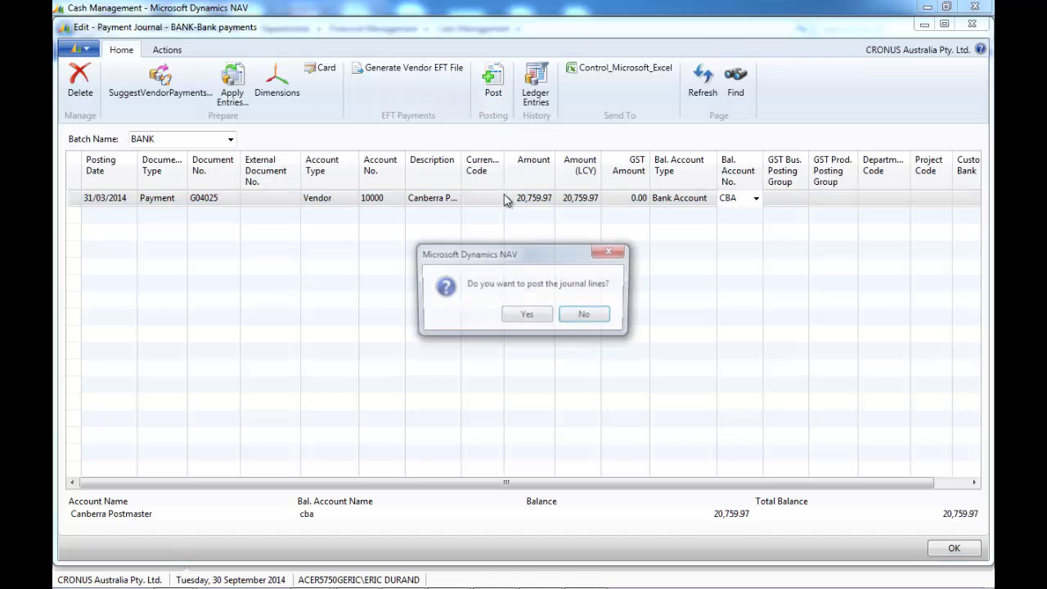
pyautogui.click(529, 316)
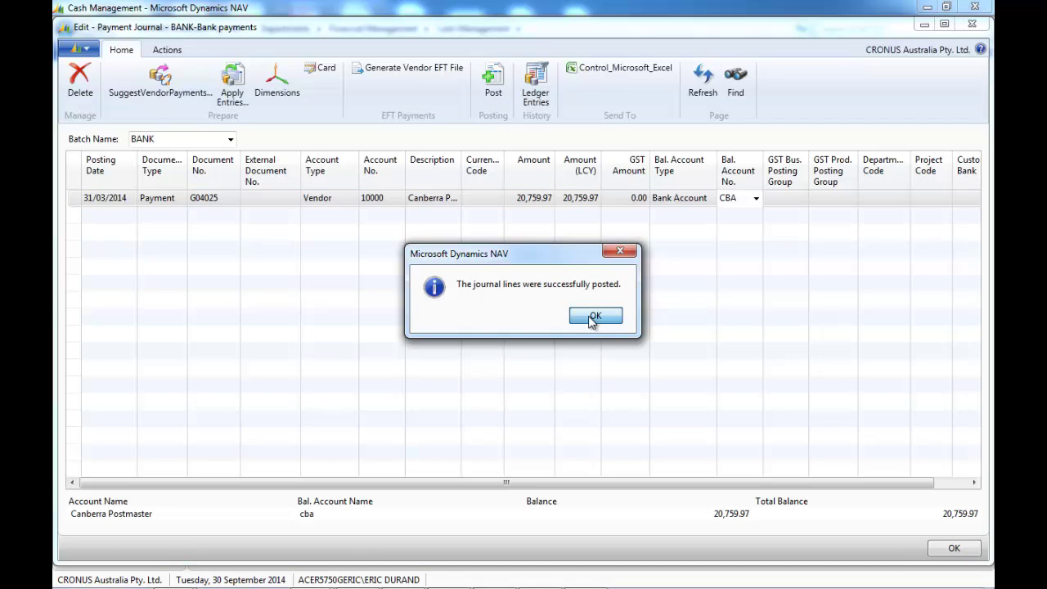
pyautogui.click(593, 316)
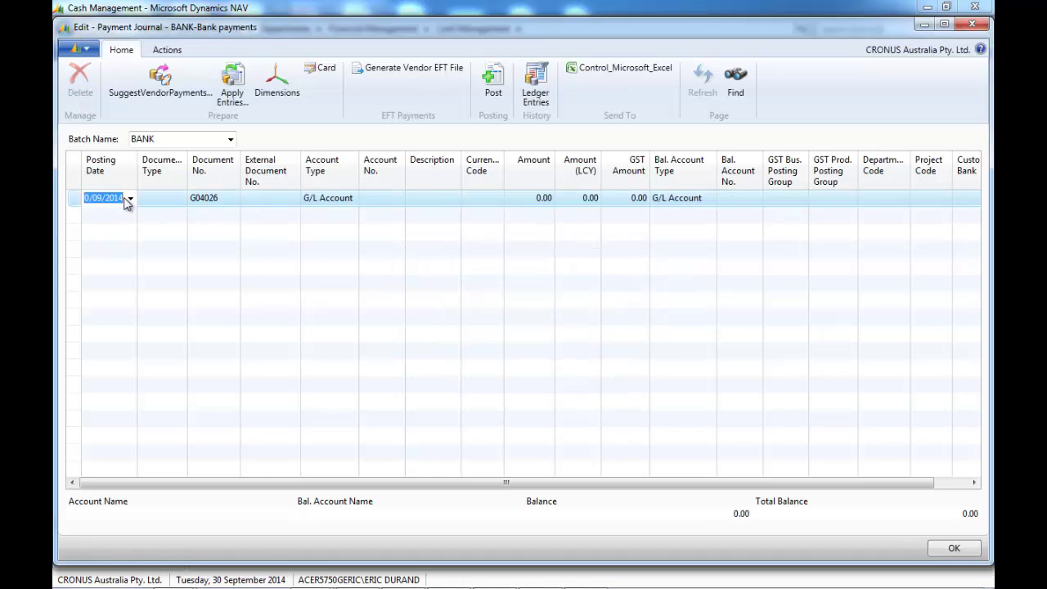
# Step: Start a 31/03/2014 Payment line for vendor 10000 Canberra Postmaster
pyautogui.click(130, 200)
pyautogui.click(130, 199)
pyautogui.write('310314')
pyautogui.press('Tab')
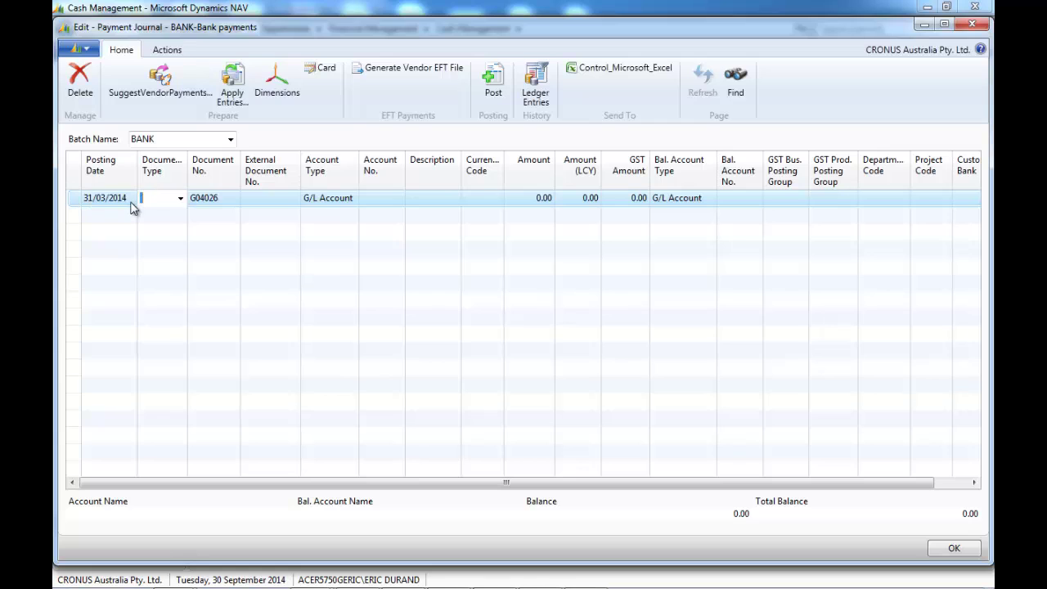
pyautogui.press('Tab')
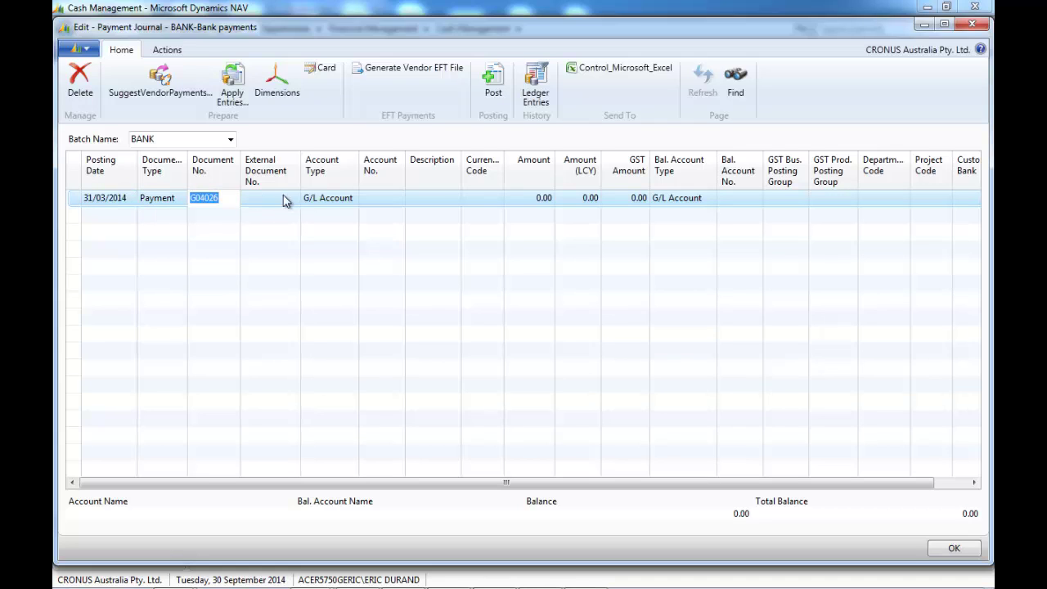
pyautogui.click(351, 197)
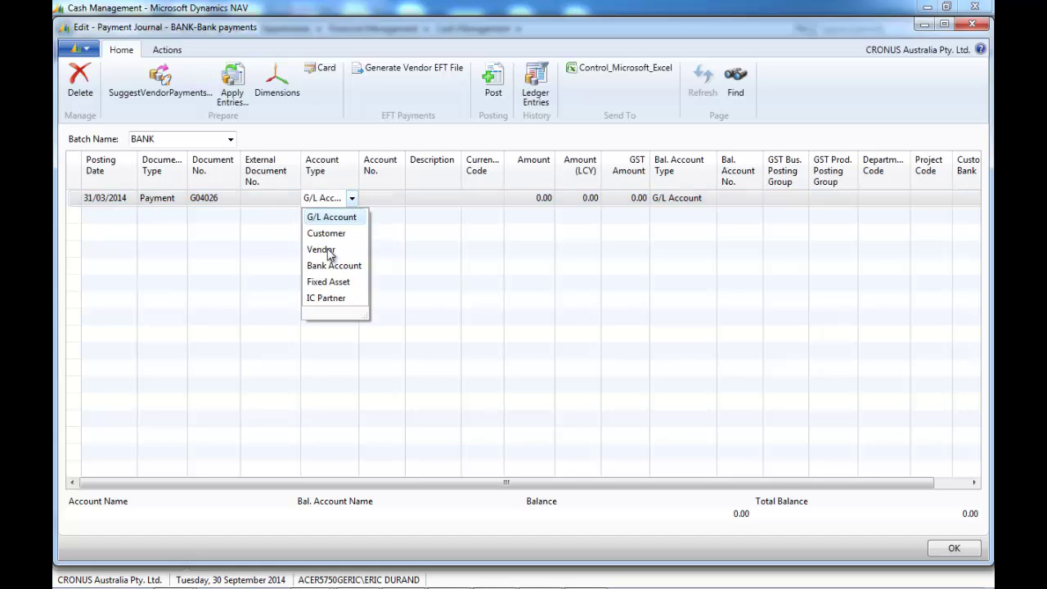
pyautogui.click(328, 248)
pyautogui.click(388, 201)
pyautogui.click(399, 199)
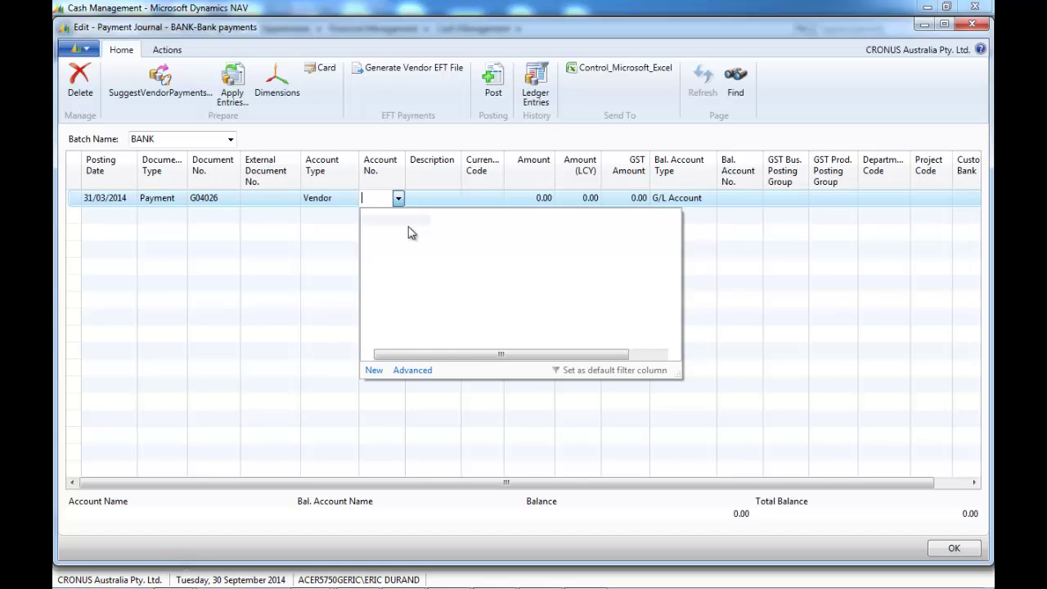
pyautogui.click(392, 336)
pyautogui.click(434, 197)
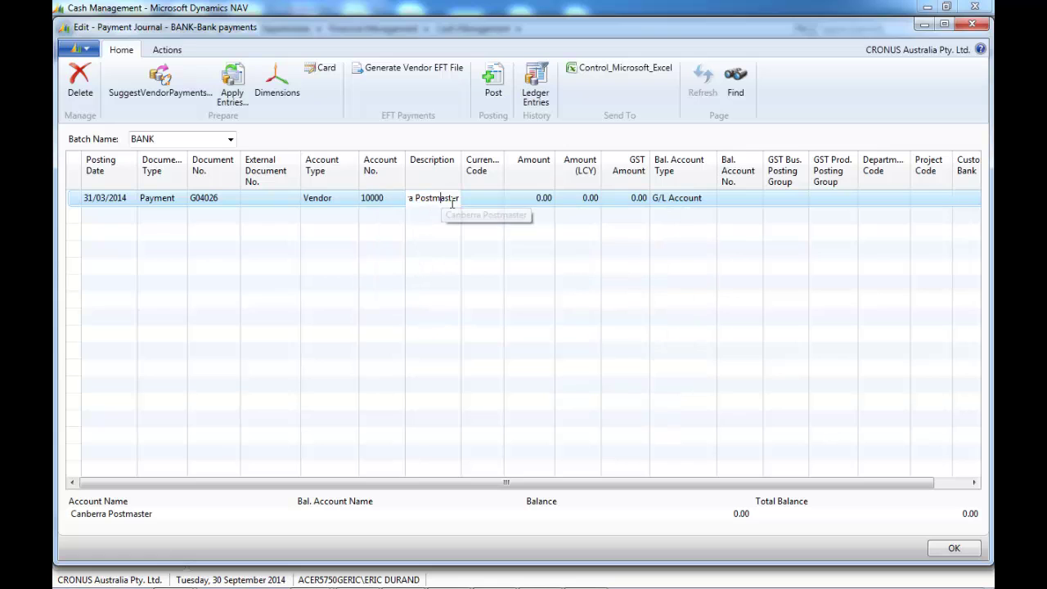
# Step: Apply the payment to Invoice 1045 and Invoice 1037, totalling 176.00
pyautogui.click(232, 86)
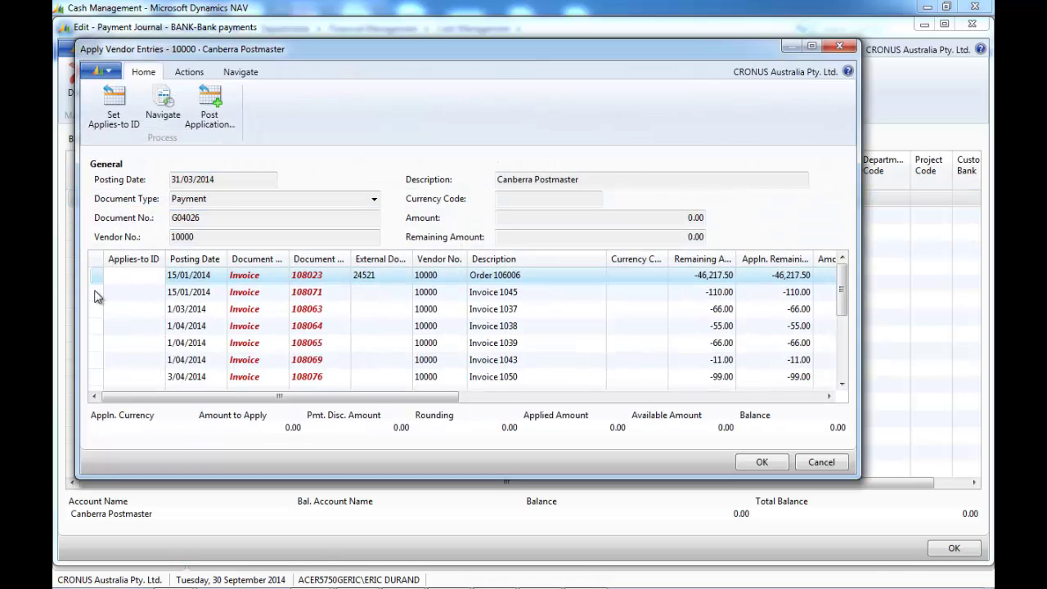
pyautogui.moveTo(95, 292); pyautogui.dragTo(96, 315)
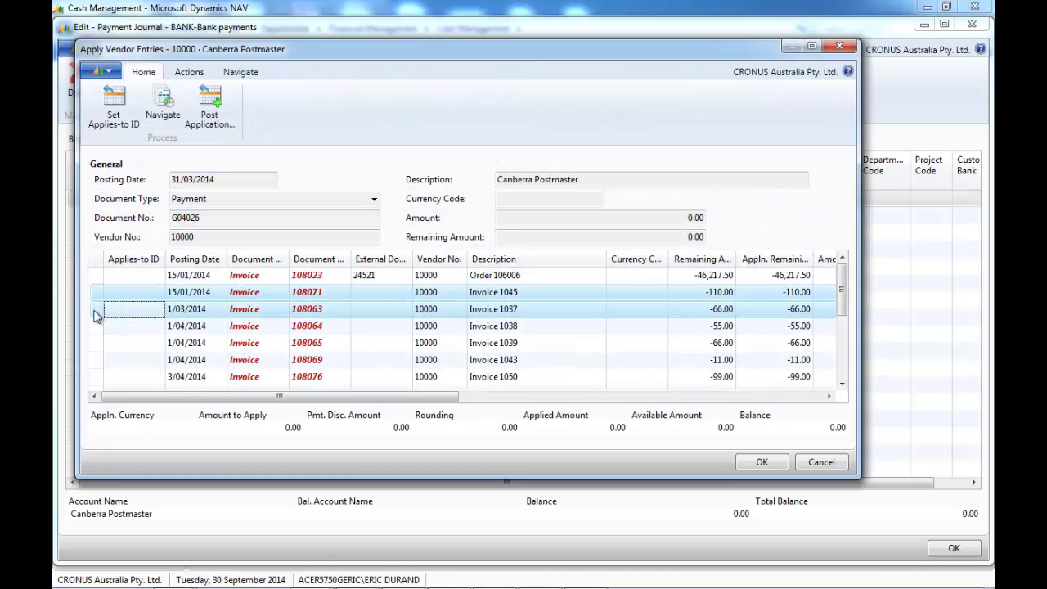
pyautogui.click(118, 114)
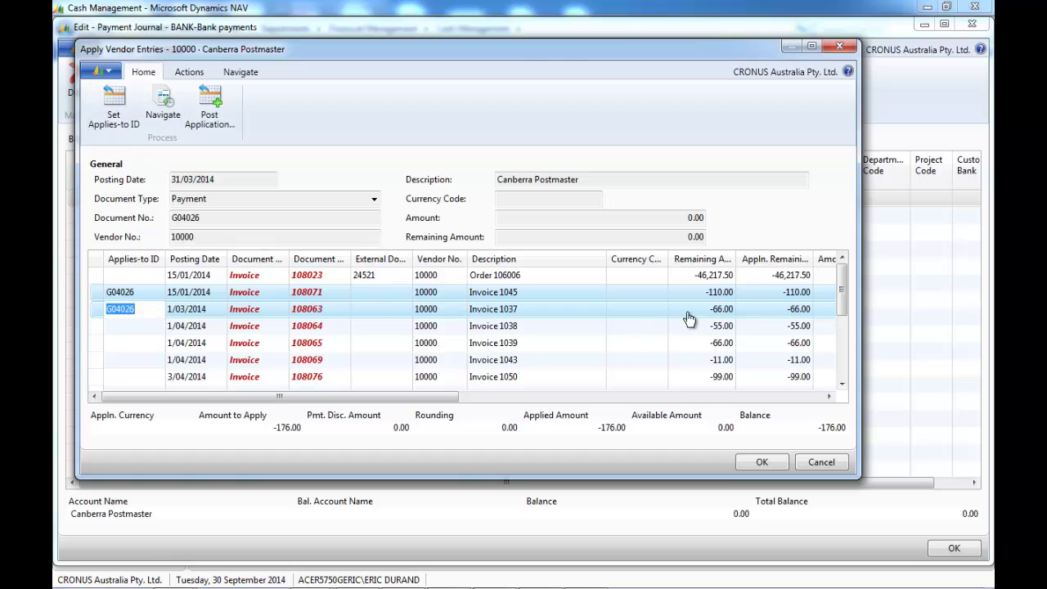
pyautogui.click(762, 462)
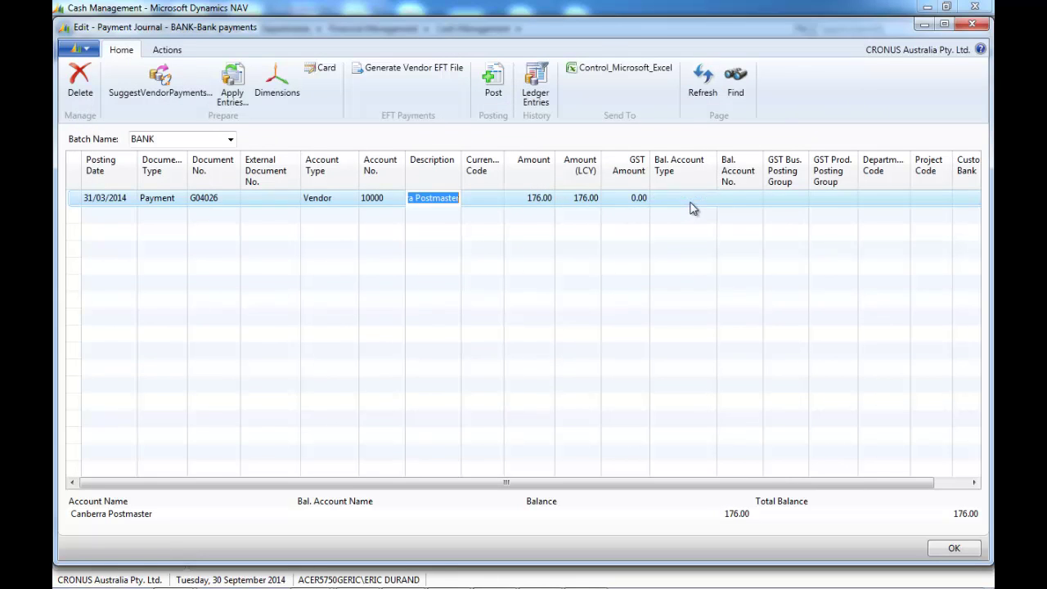
# Step: Add a second journal line for vendor 20000 AR Day Property Management
pyautogui.click(164, 215)
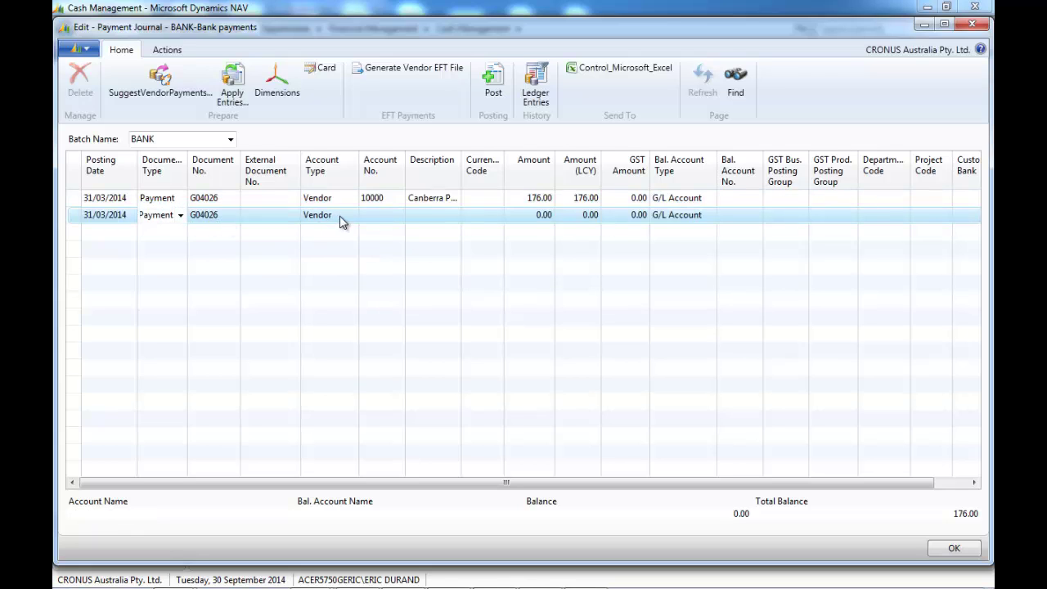
pyautogui.click(387, 215)
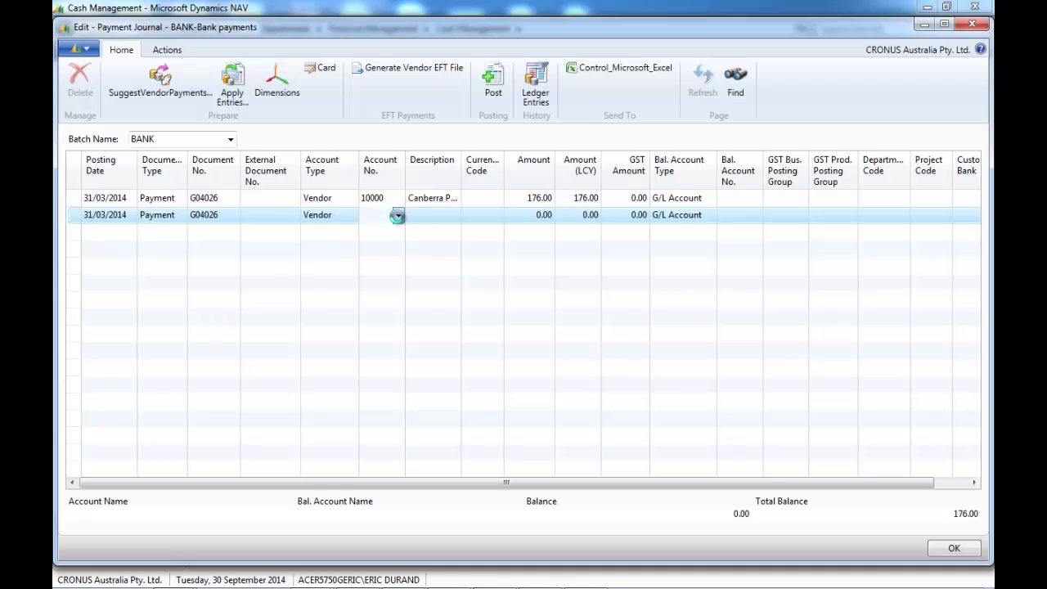
pyautogui.click(398, 215)
pyautogui.click(384, 368)
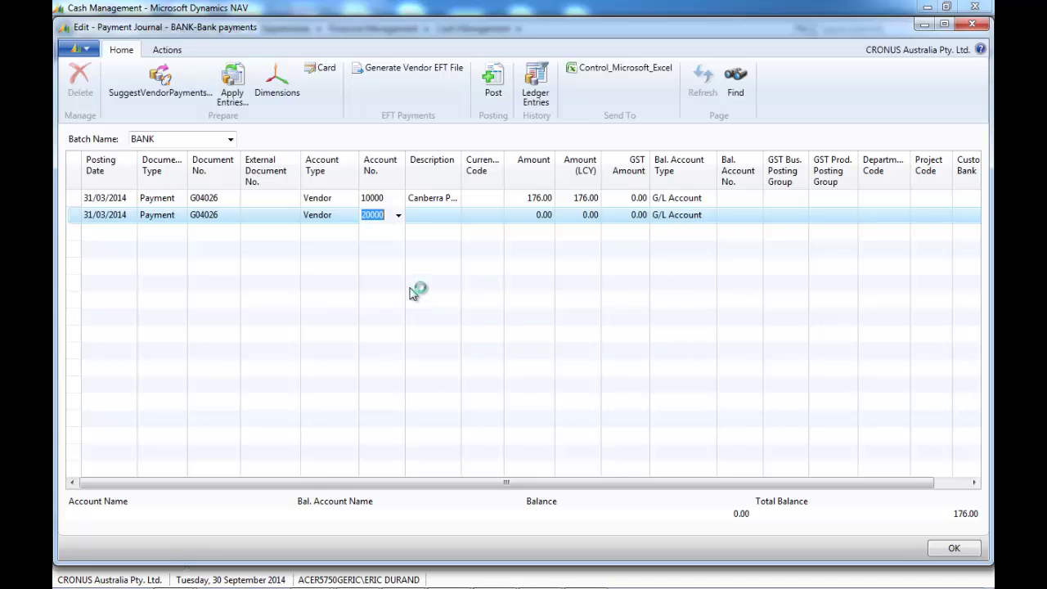
pyautogui.click(447, 216)
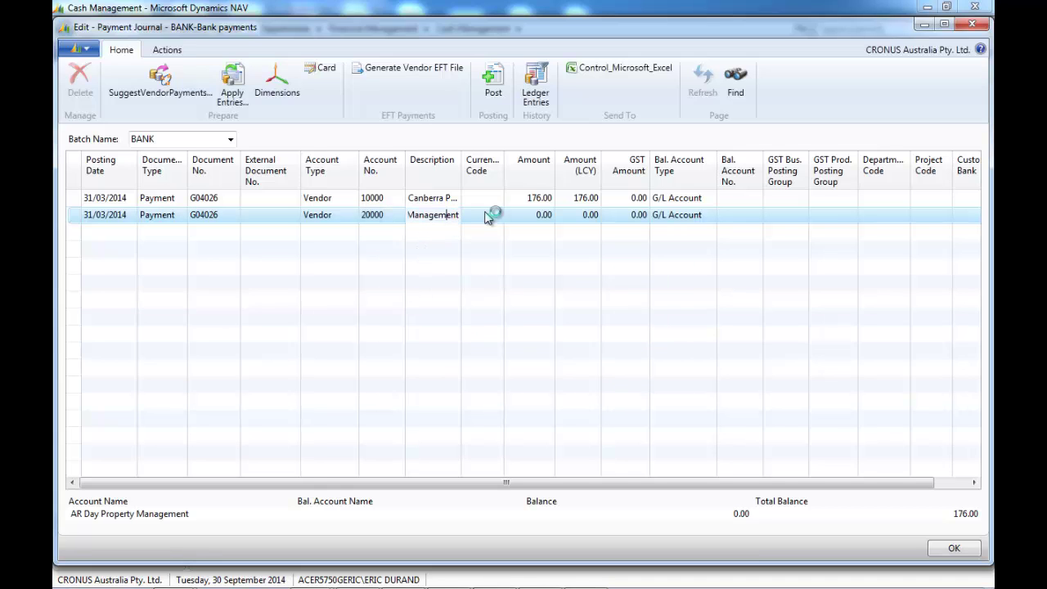
# Step: Apply the line to Invoice 1014 and Invoice 1035, totalling 3,301.00
pyautogui.click(235, 93)
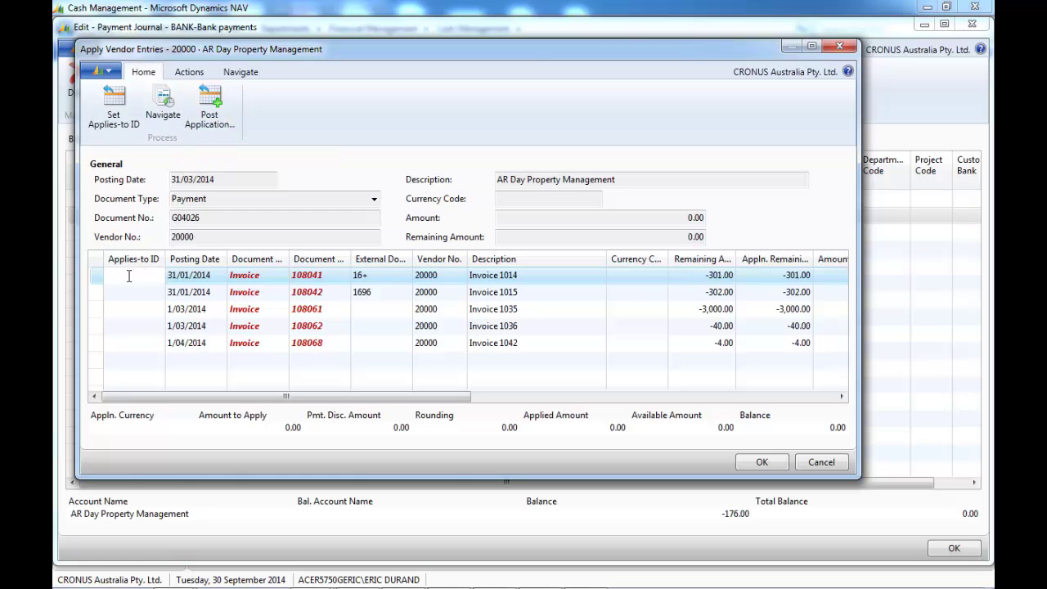
pyautogui.click(104, 277)
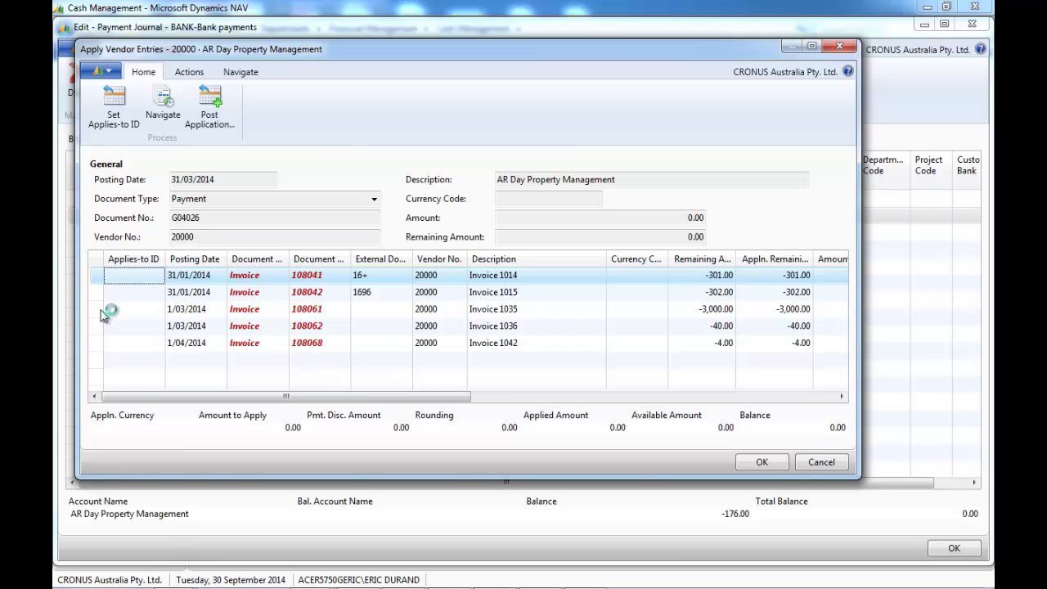
pyautogui.keyDown('ctrl'); pyautogui.click(104, 314); pyautogui.keyUp('ctrl')
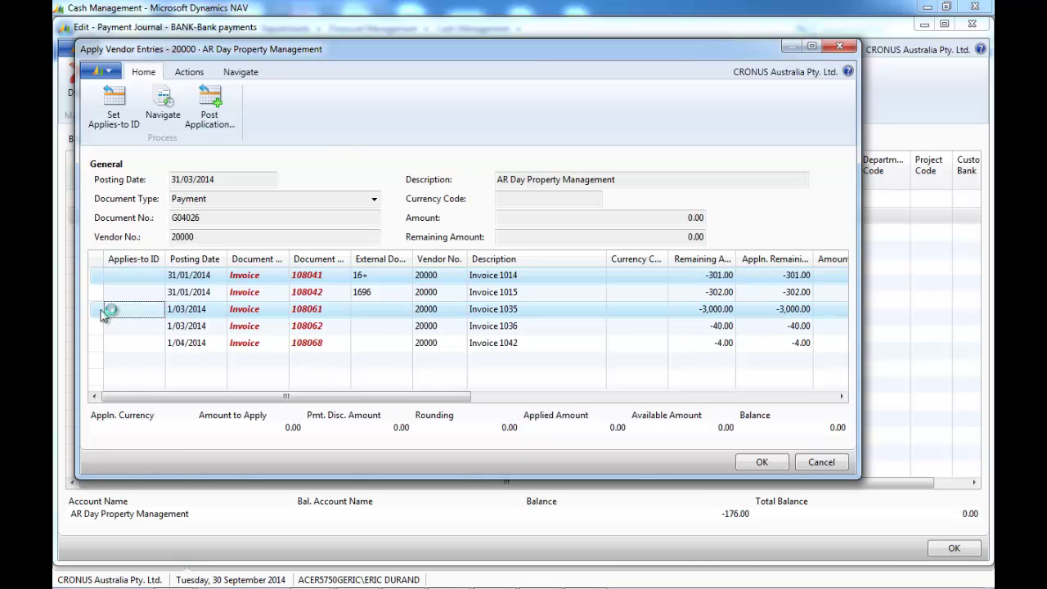
pyautogui.click(123, 120)
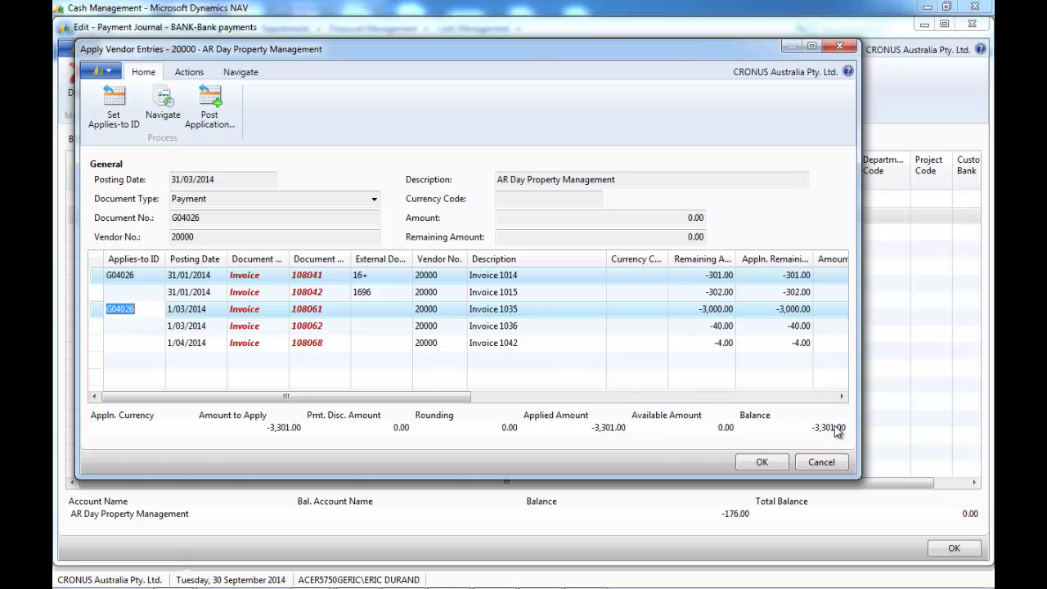
pyautogui.click(769, 462)
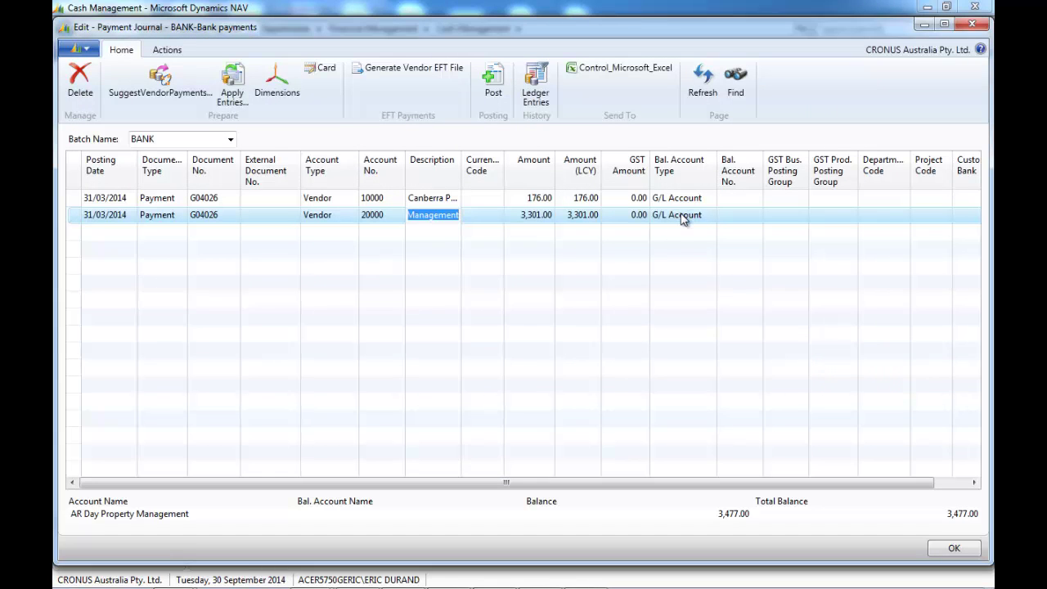
# Step: Add a bank account CBA line with amount -3,477.00
pyautogui.click(331, 235)
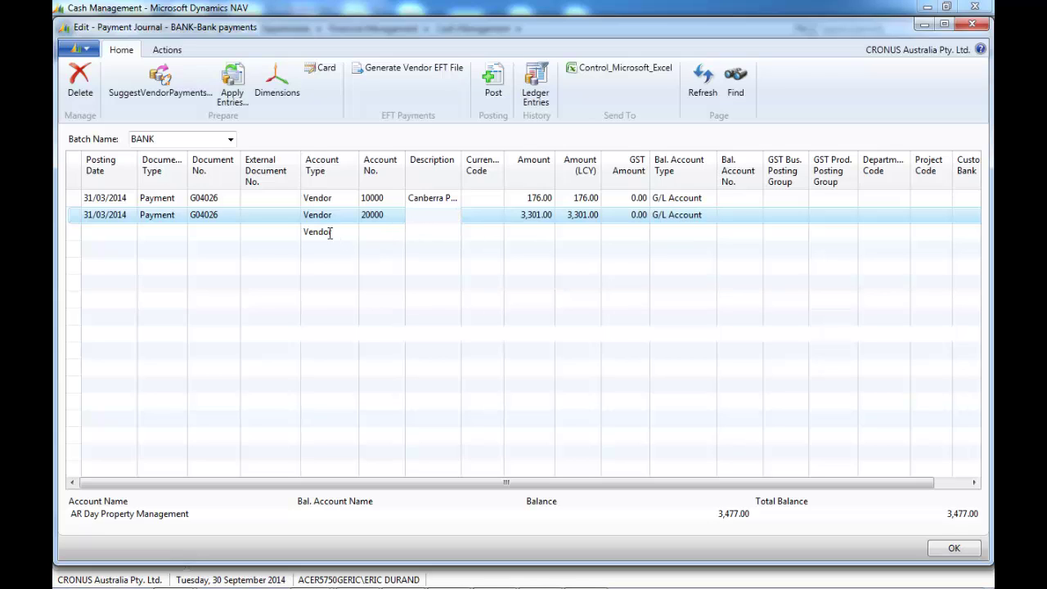
pyautogui.click(351, 234)
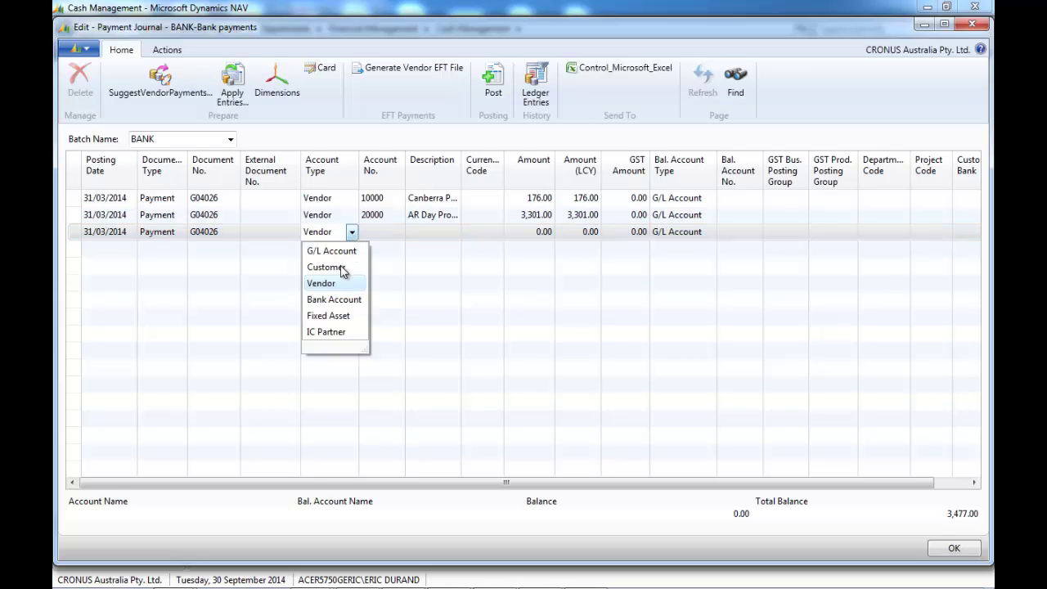
pyautogui.click(340, 301)
pyautogui.click(389, 233)
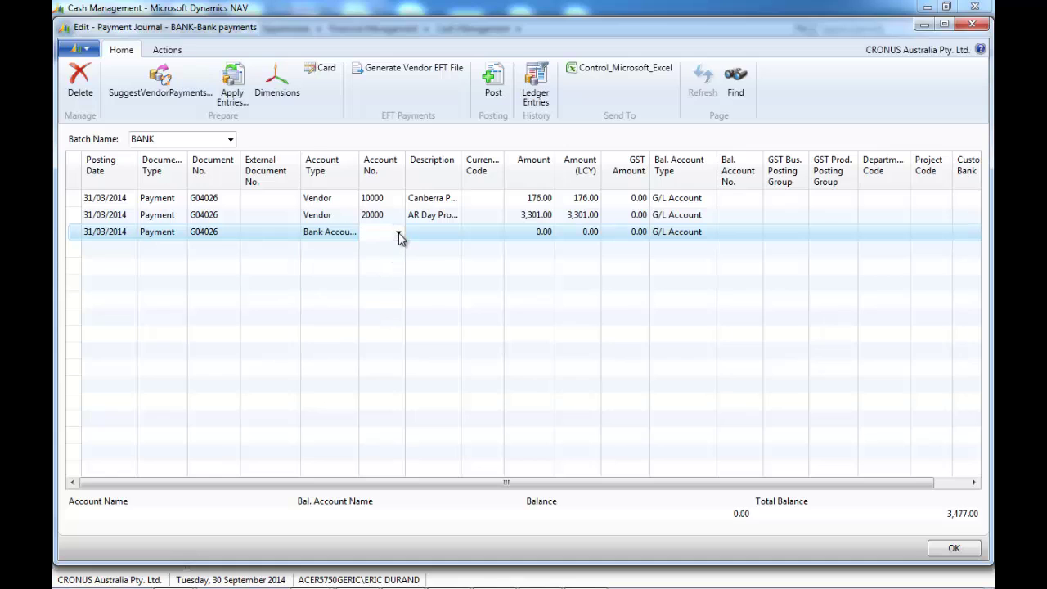
pyautogui.click(398, 233)
pyautogui.click(401, 270)
pyautogui.click(436, 237)
pyautogui.click(527, 236)
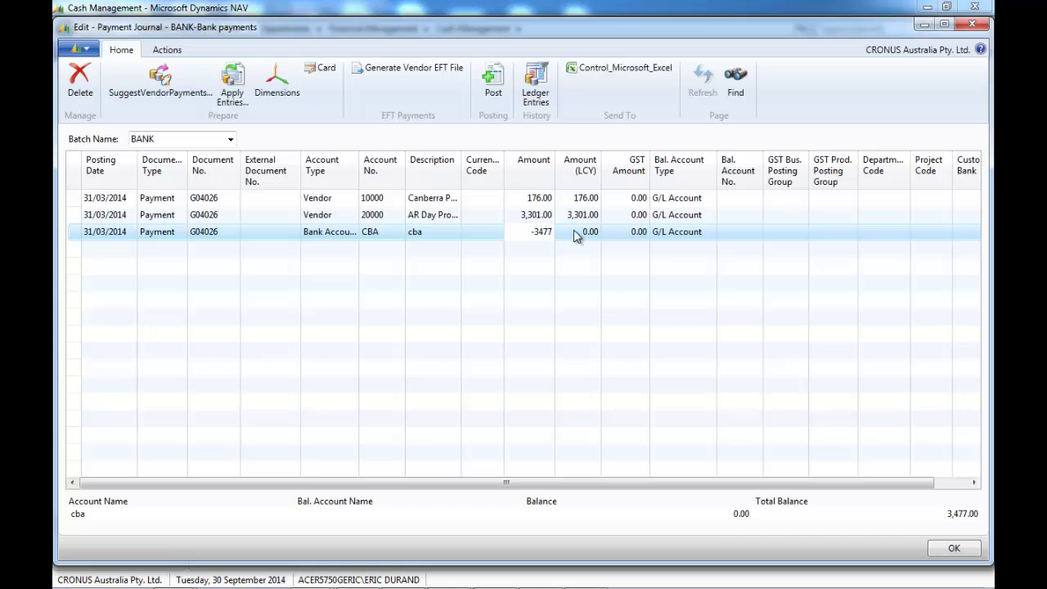
pyautogui.press('Tab')
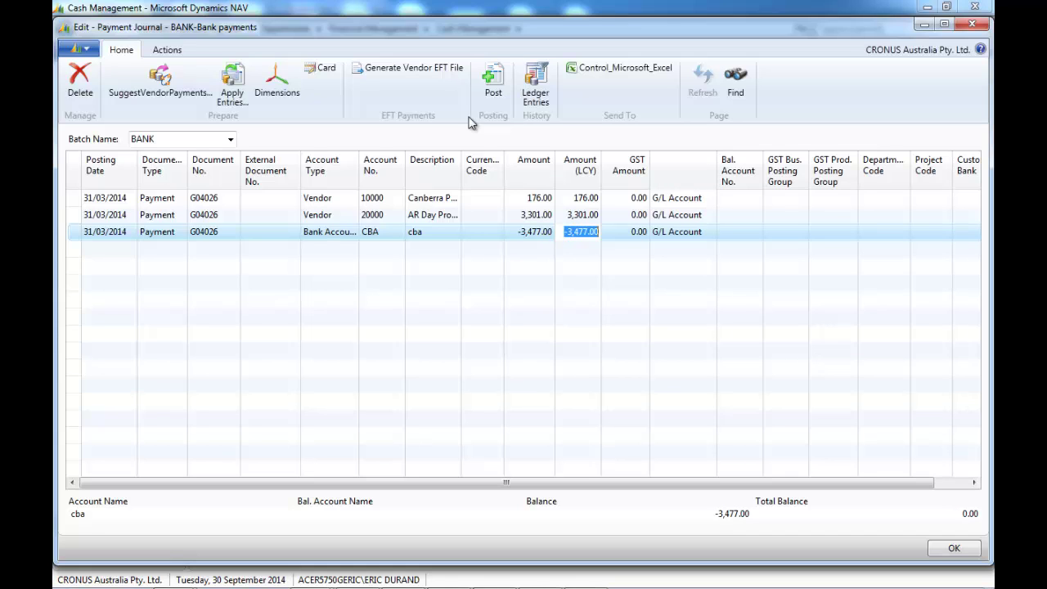
# Step: Post payment G04026 and acknowledge the success message
pyautogui.click(492, 82)
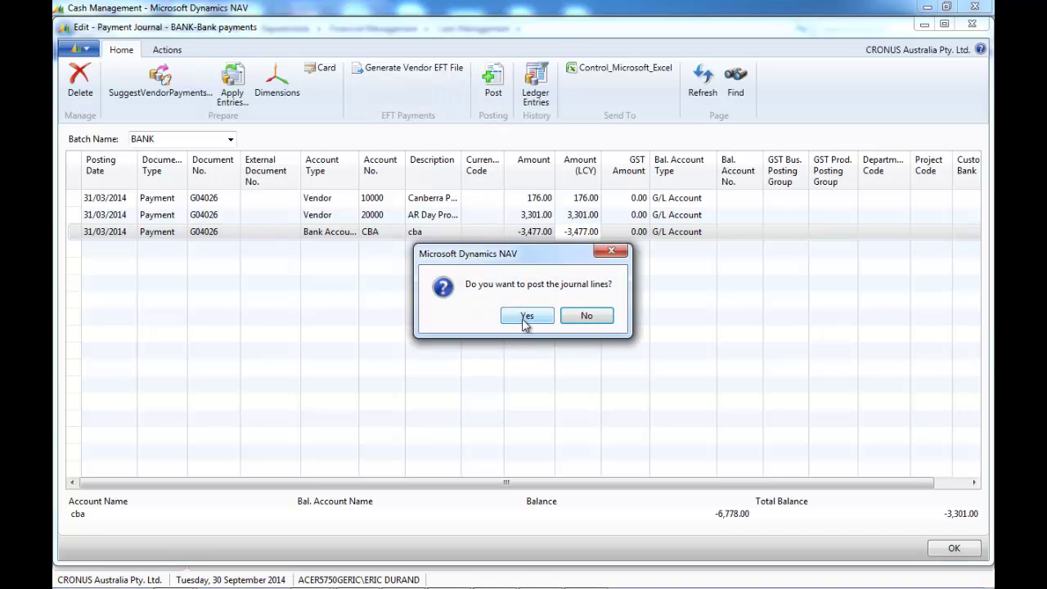
pyautogui.click(526, 317)
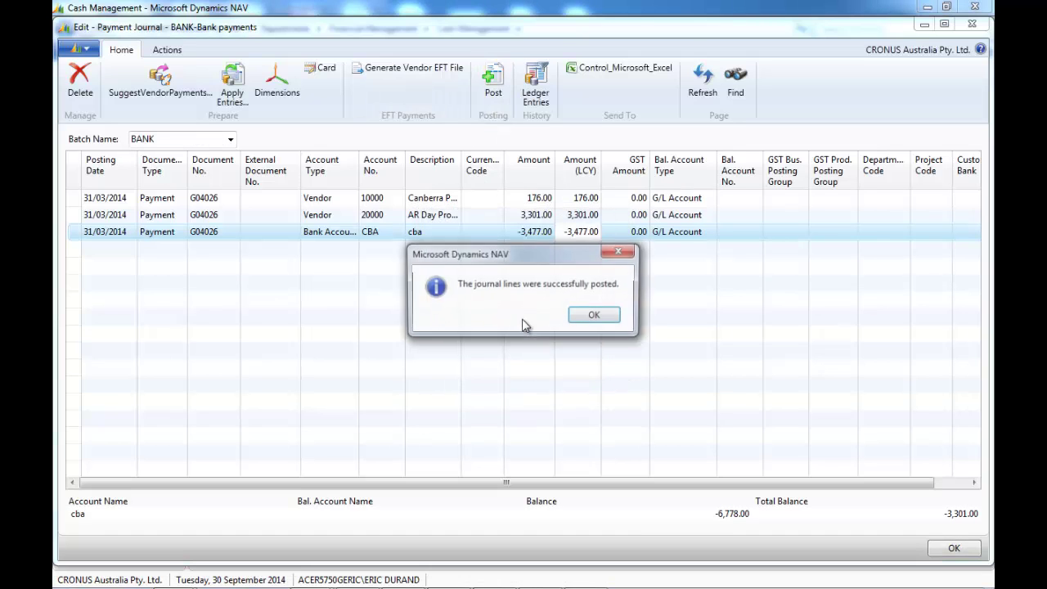
pyautogui.click(592, 319)
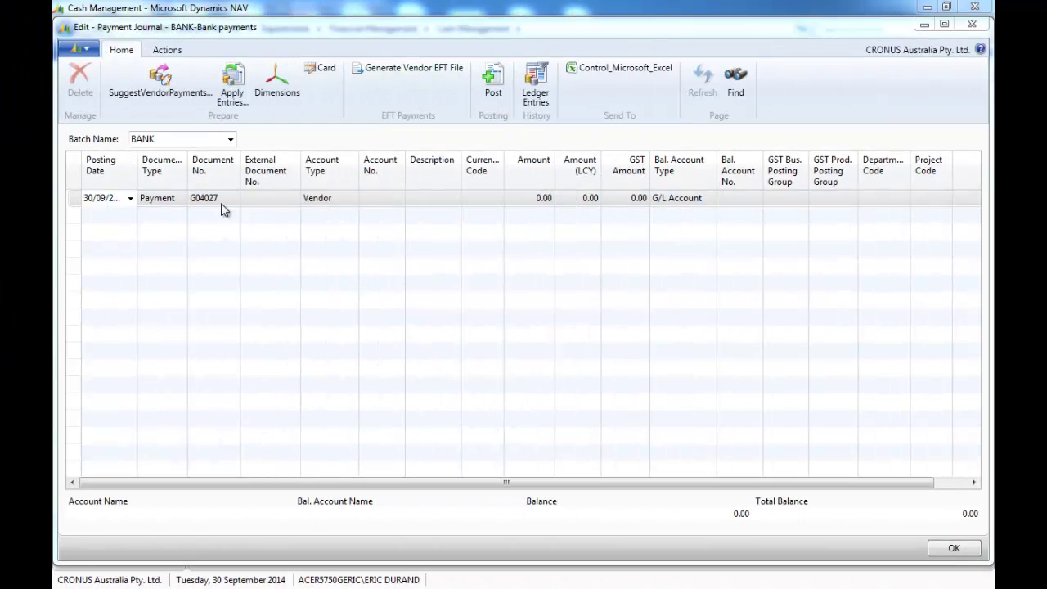
# Step: Pay vendor 01863656 American Wood Exports, applying the Order 106012 and 106013 invoices (-180,678.23)
pyautogui.click(376, 198)
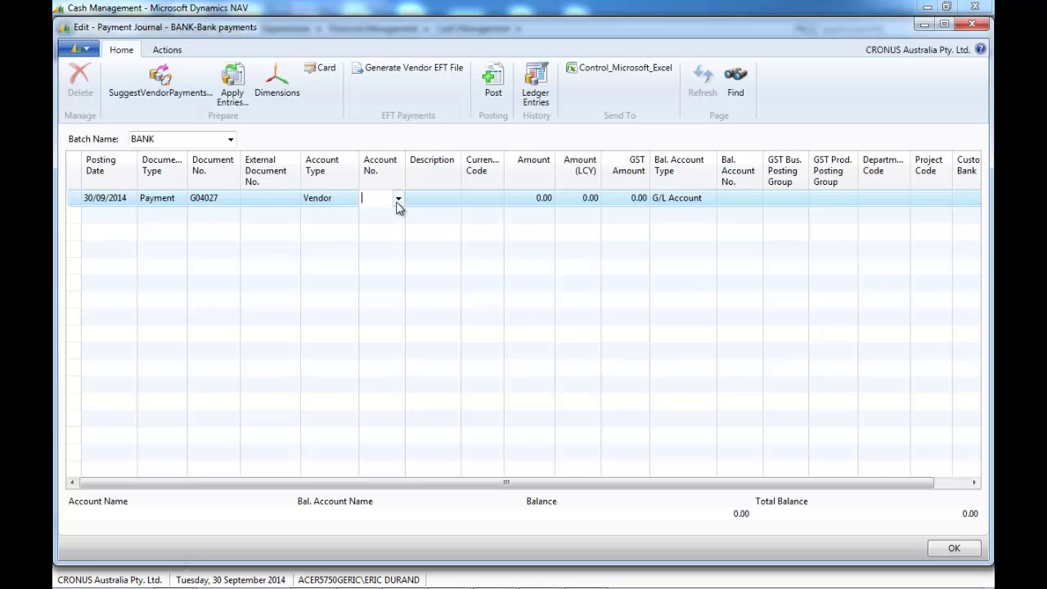
pyautogui.click(399, 199)
pyautogui.press('Tab')
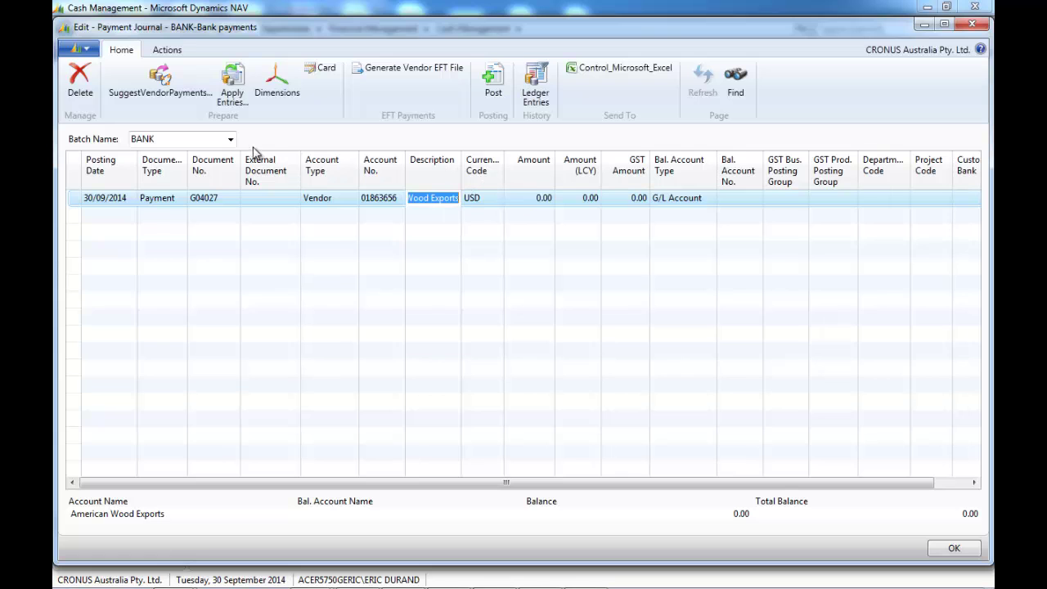
pyautogui.click(234, 95)
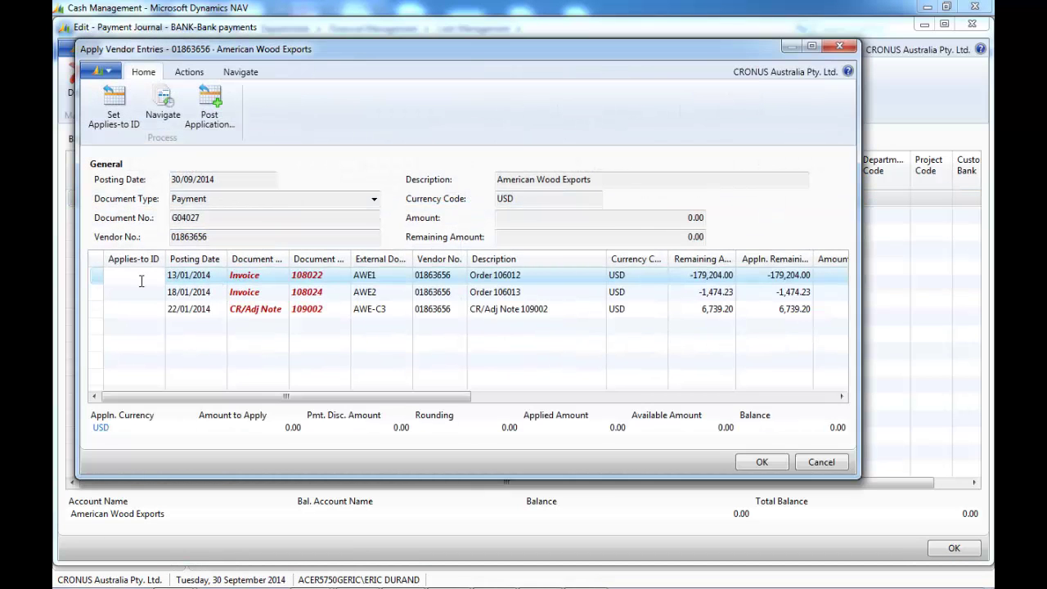
pyautogui.click(118, 109)
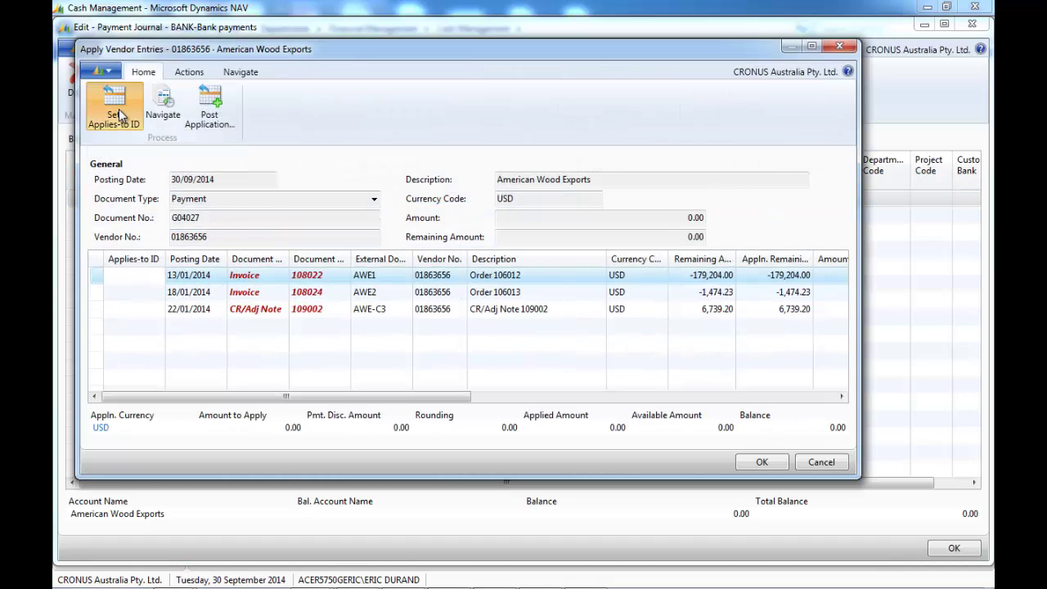
pyautogui.click(123, 292)
pyautogui.click(114, 107)
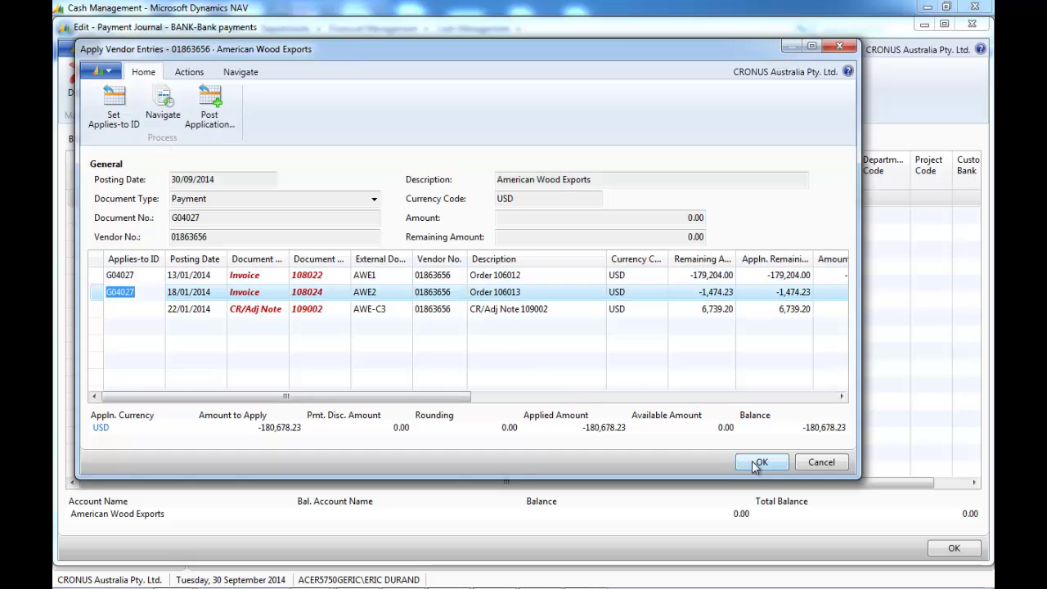
pyautogui.click(757, 463)
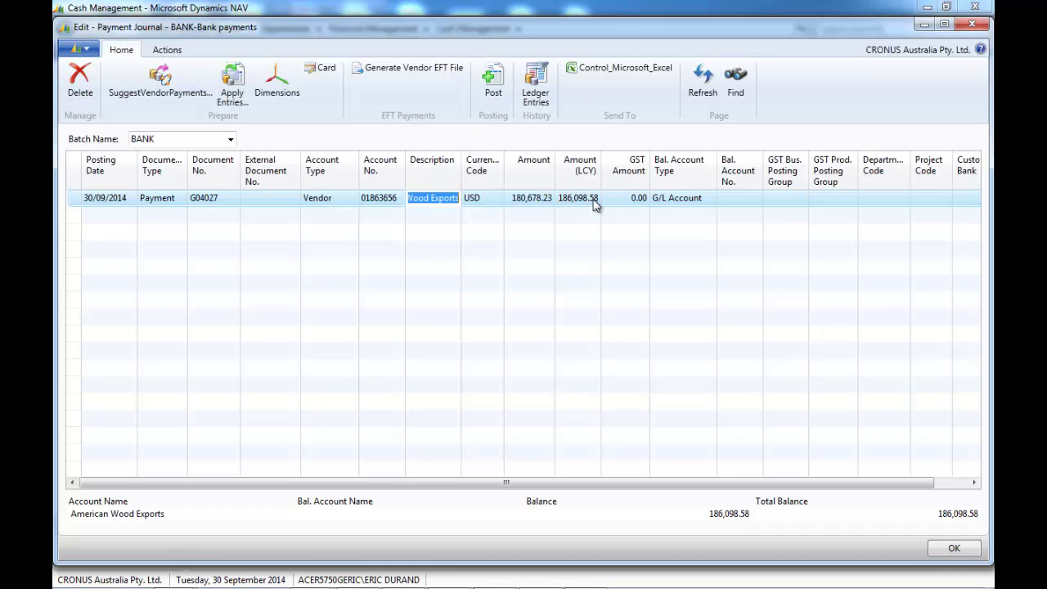
# Step: Overwrite the payment's Amount (LCY) with 190,000.00
pyautogui.click(560, 199)
pyautogui.moveTo(560, 197); pyautogui.dragTo(609, 197)
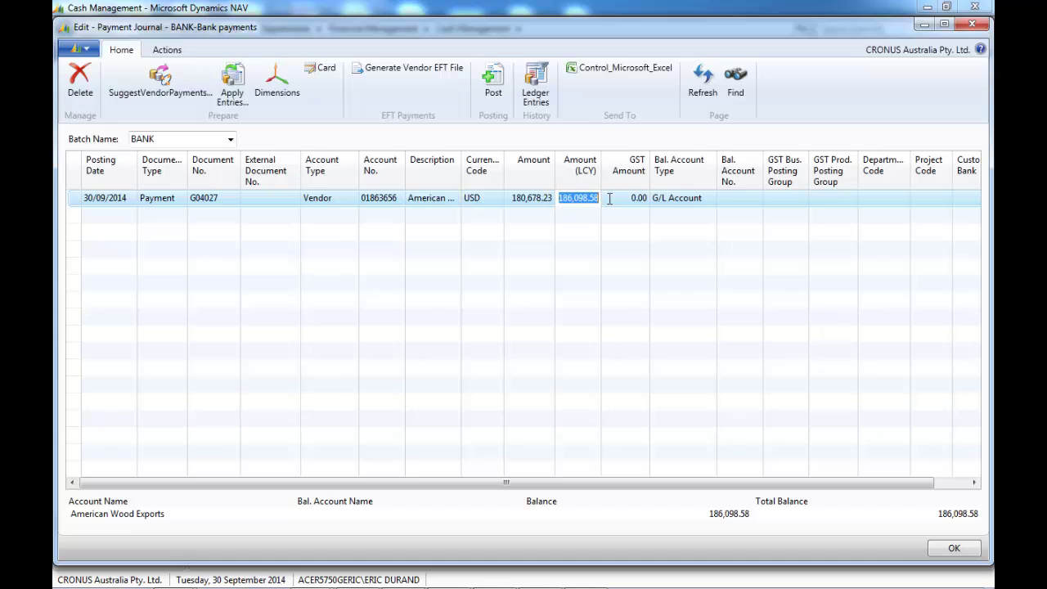
pyautogui.write('190000')
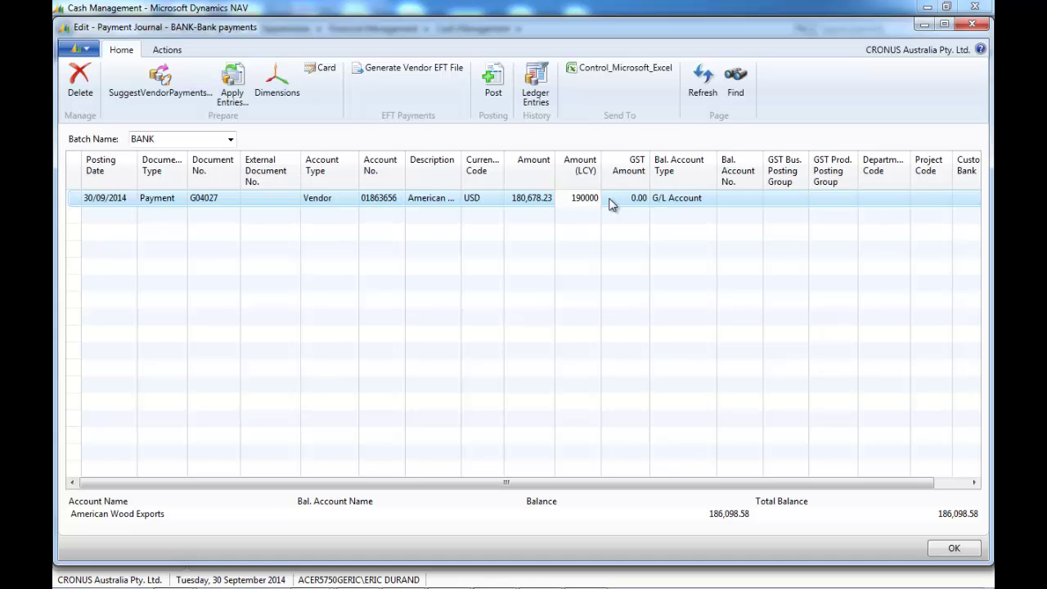
pyautogui.click(610, 198)
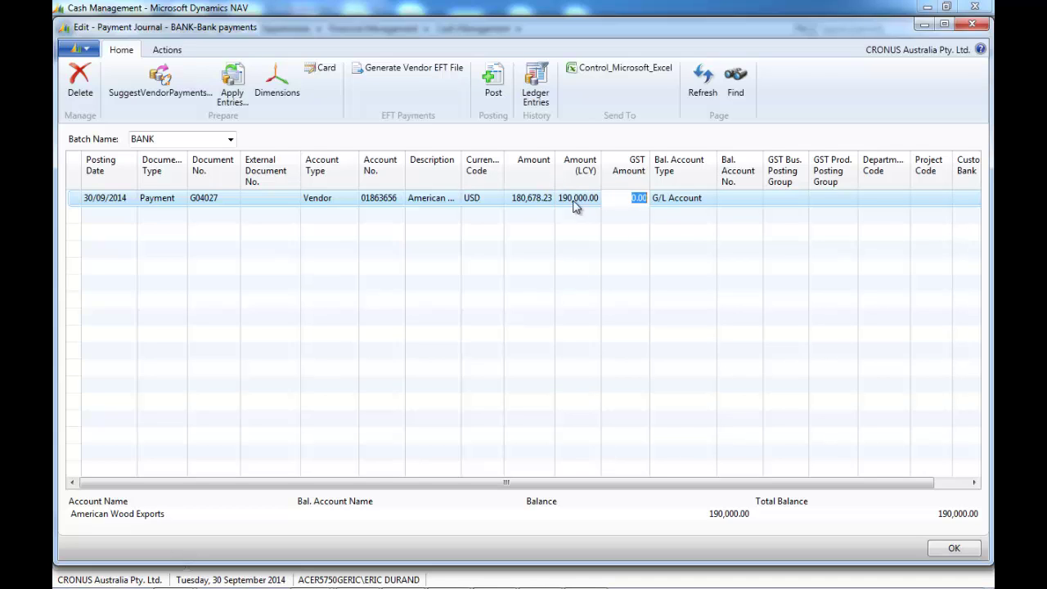
# Step: Review the USD exchange rate details for the payment, then close them
pyautogui.click(485, 204)
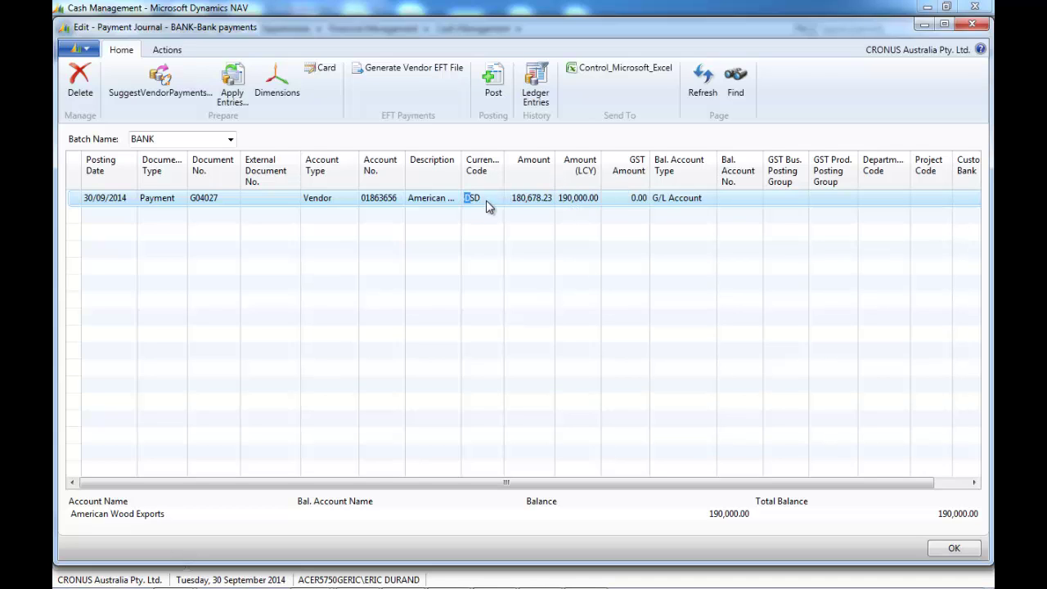
pyautogui.click(497, 204)
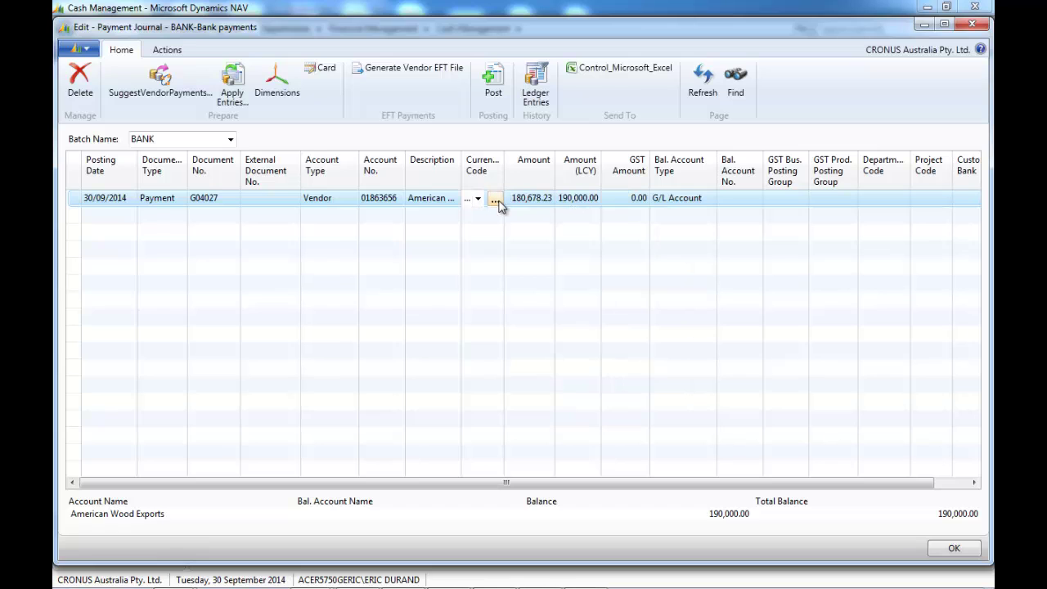
pyautogui.click(496, 201)
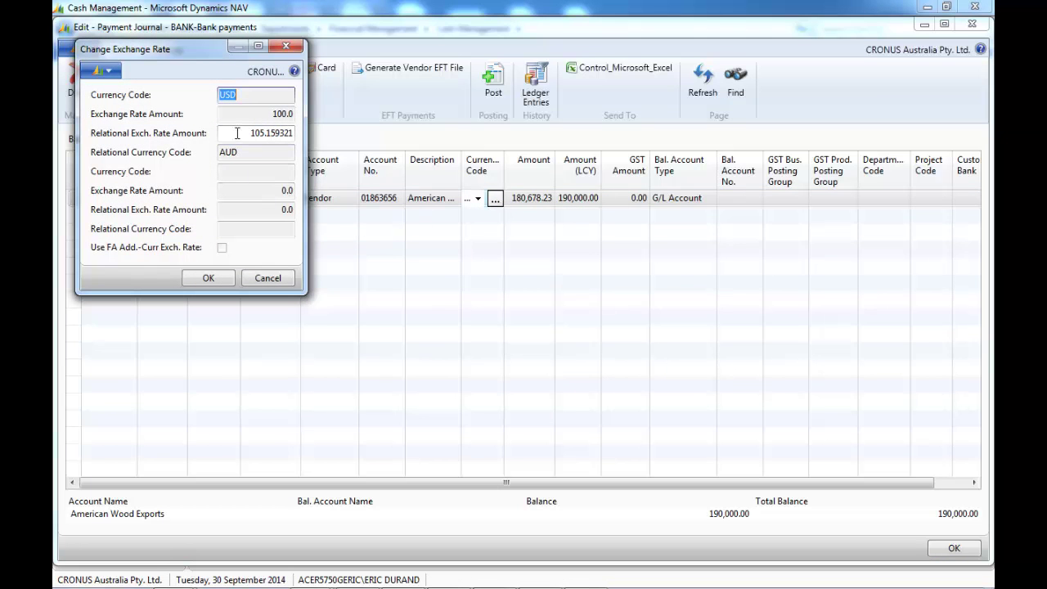
pyautogui.click(295, 127)
pyautogui.click(288, 45)
# Step: Set the payment's balancing account to bank account CBA
pyautogui.click(706, 202)
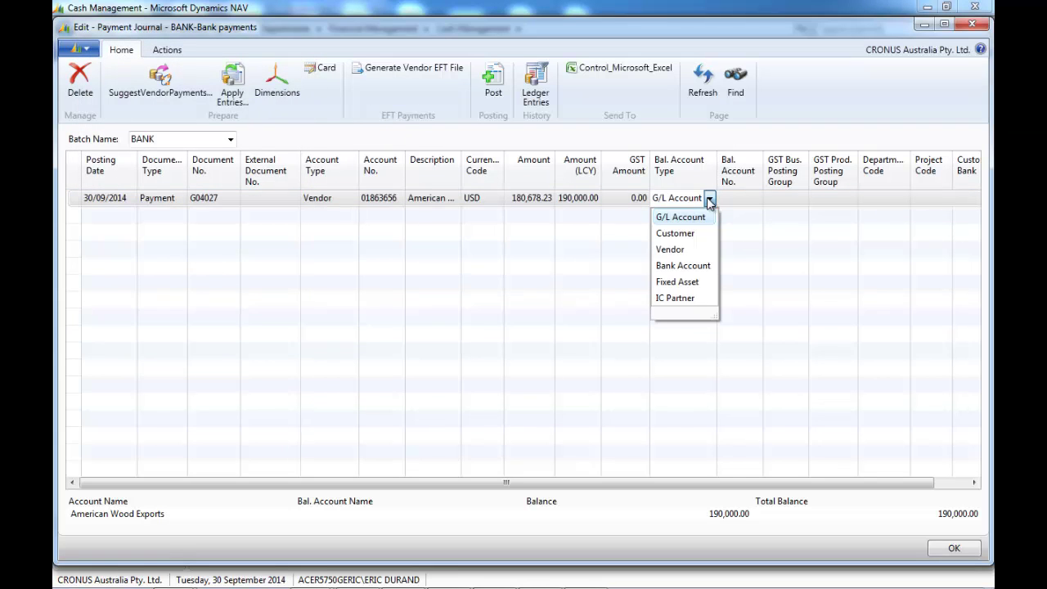
pyautogui.click(685, 265)
pyautogui.click(733, 205)
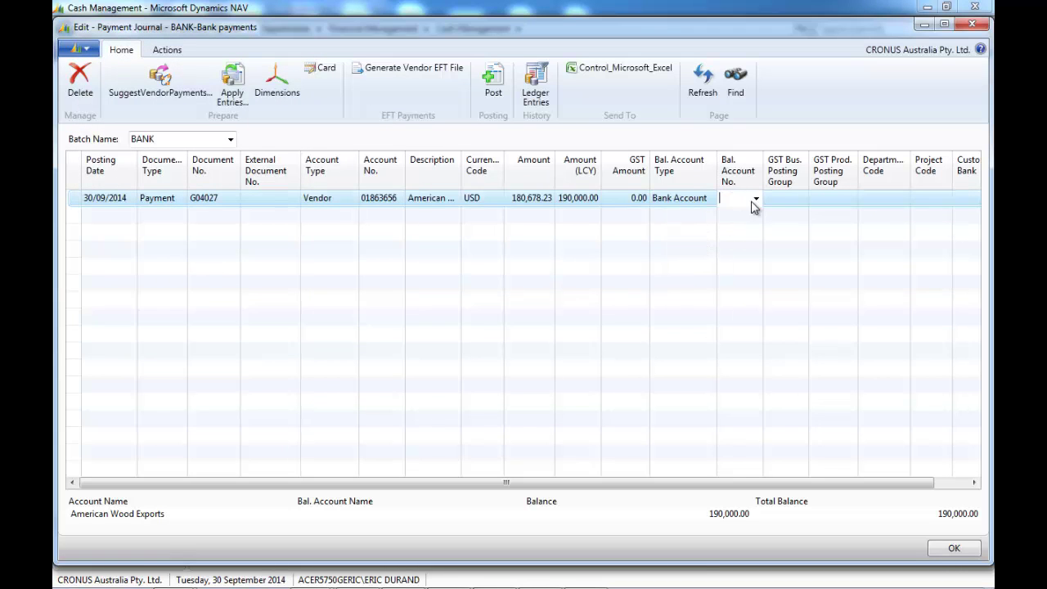
pyautogui.click(755, 199)
pyautogui.click(699, 237)
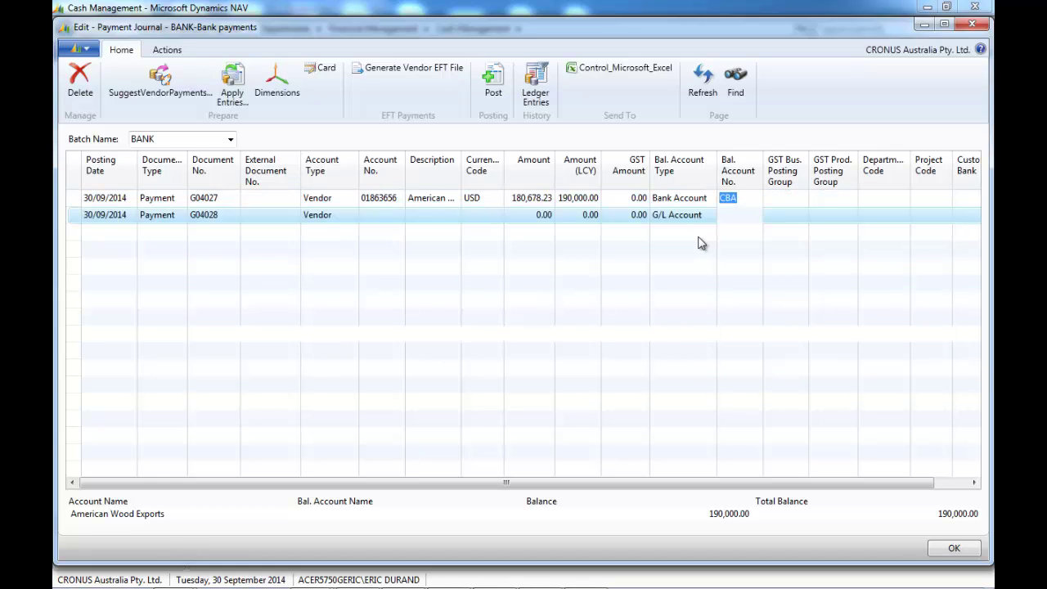
# Step: Post payment G04027 and acknowledge the success message
pyautogui.click(494, 85)
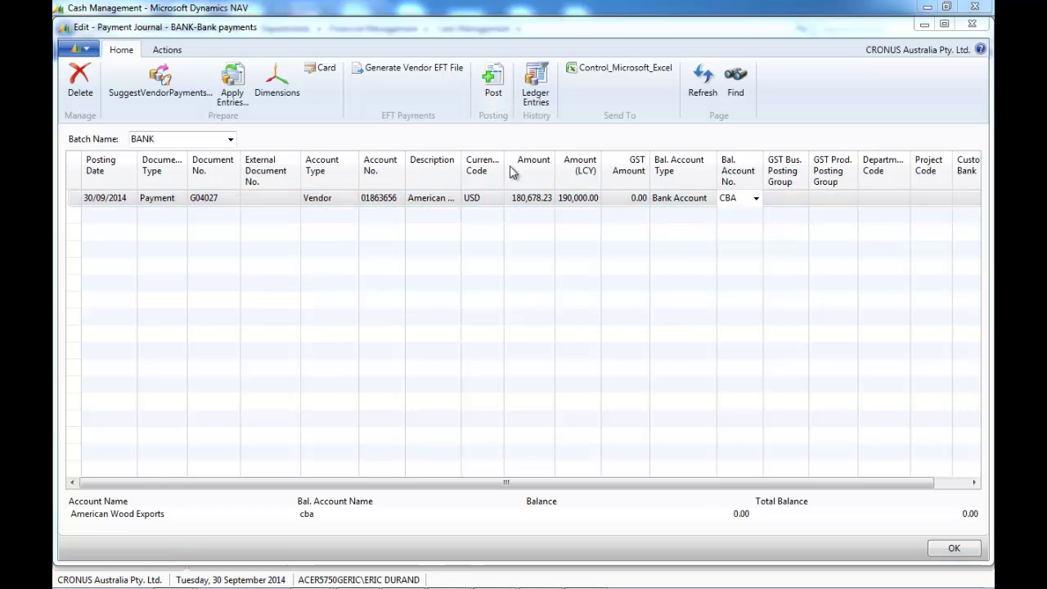
pyautogui.click(524, 316)
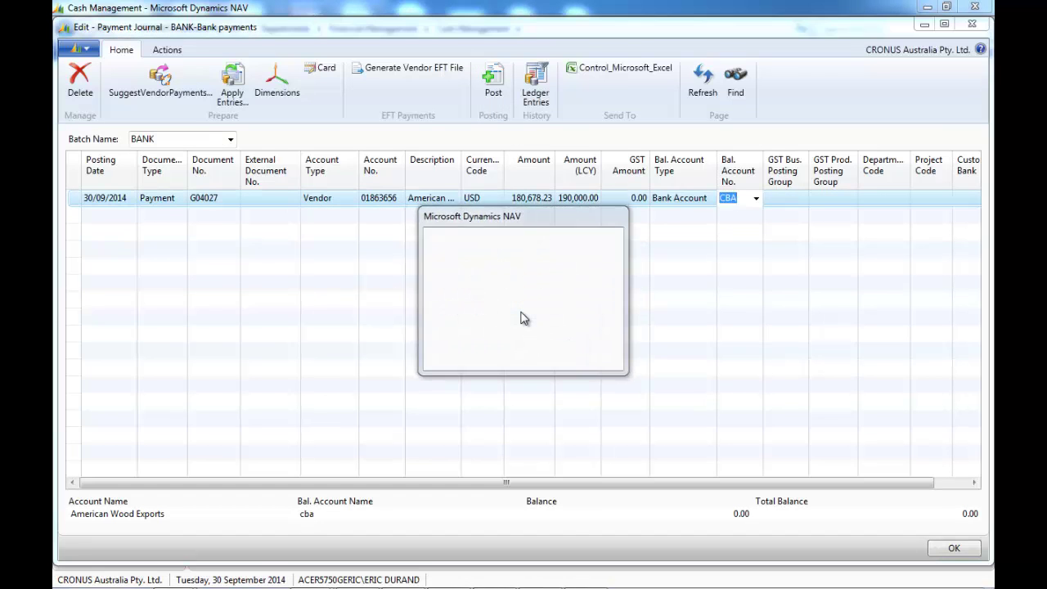
pyautogui.click(587, 321)
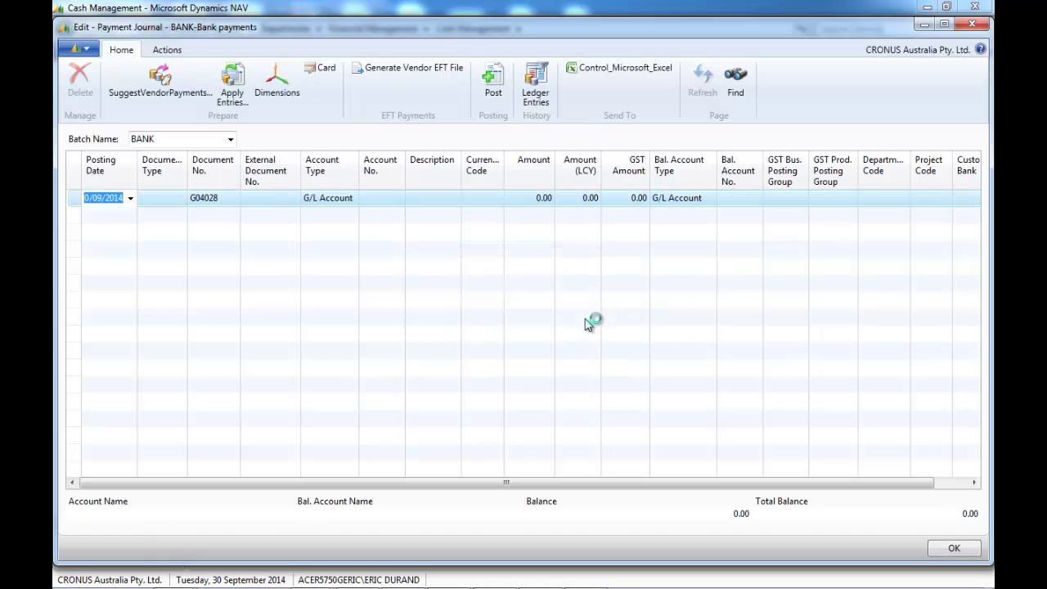
# Step: Start a Payment line for vendor 10000 Canberra Postmaster
pyautogui.click(176, 203)
pyautogui.click(180, 198)
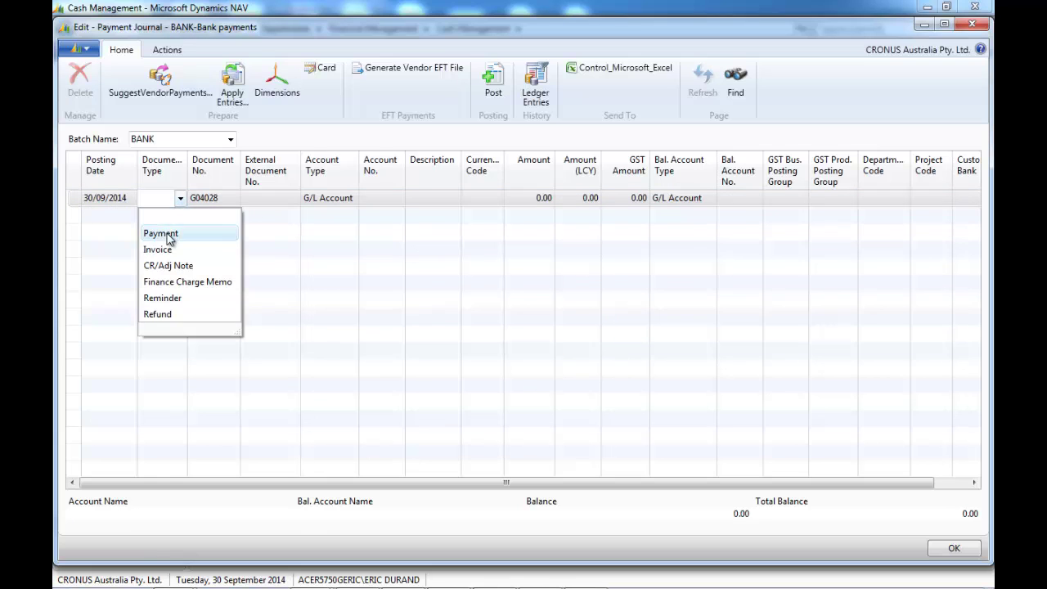
pyautogui.click(168, 233)
pyautogui.click(262, 205)
pyautogui.click(341, 205)
pyautogui.click(352, 198)
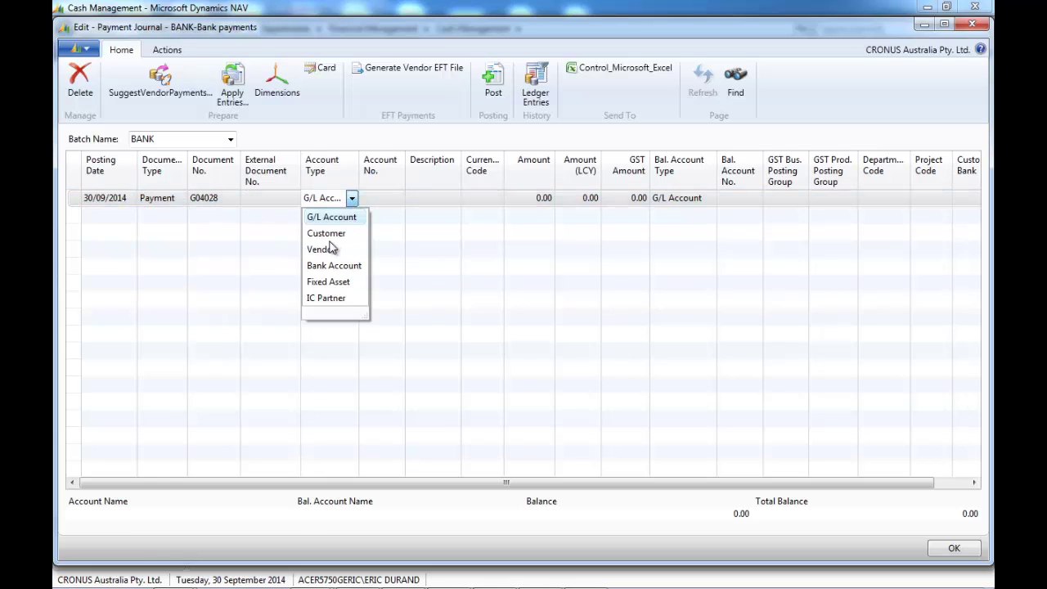
pyautogui.click(322, 250)
pyautogui.click(384, 201)
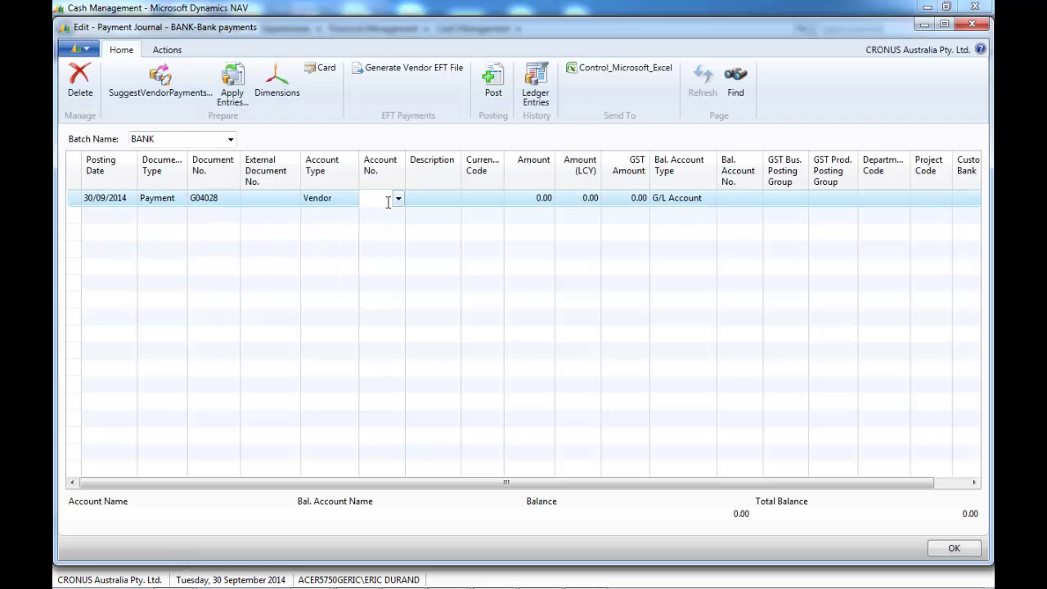
pyautogui.write('10000')
pyautogui.press('Tab')
# Step: Set currency USD, amount 100.00, Amount (LCY) 104.50, balanced against bank account CBA
pyautogui.press('Tab')
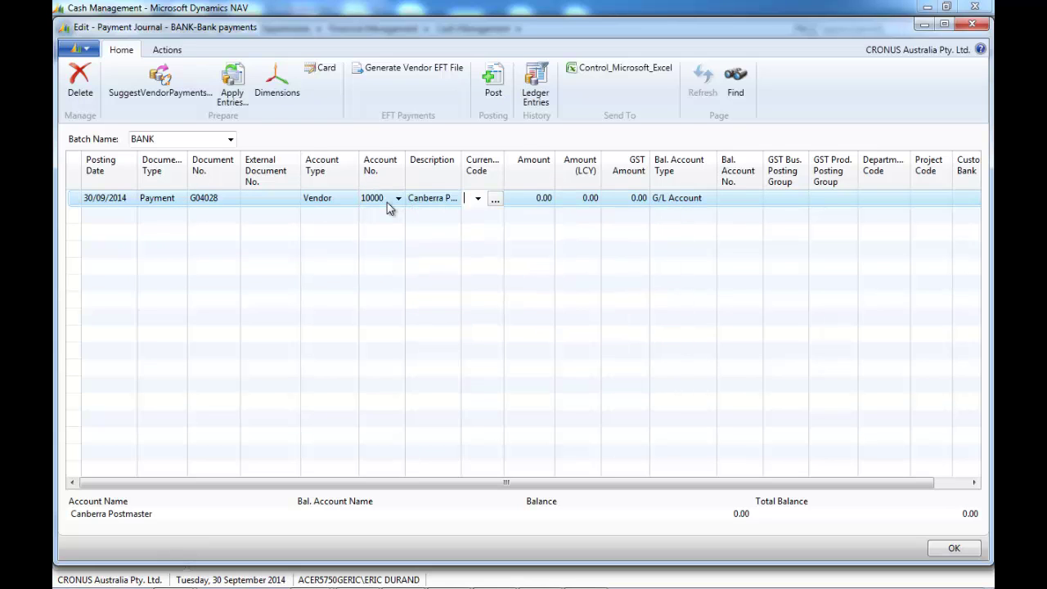
pyautogui.write('USD')
pyautogui.press('Tab')
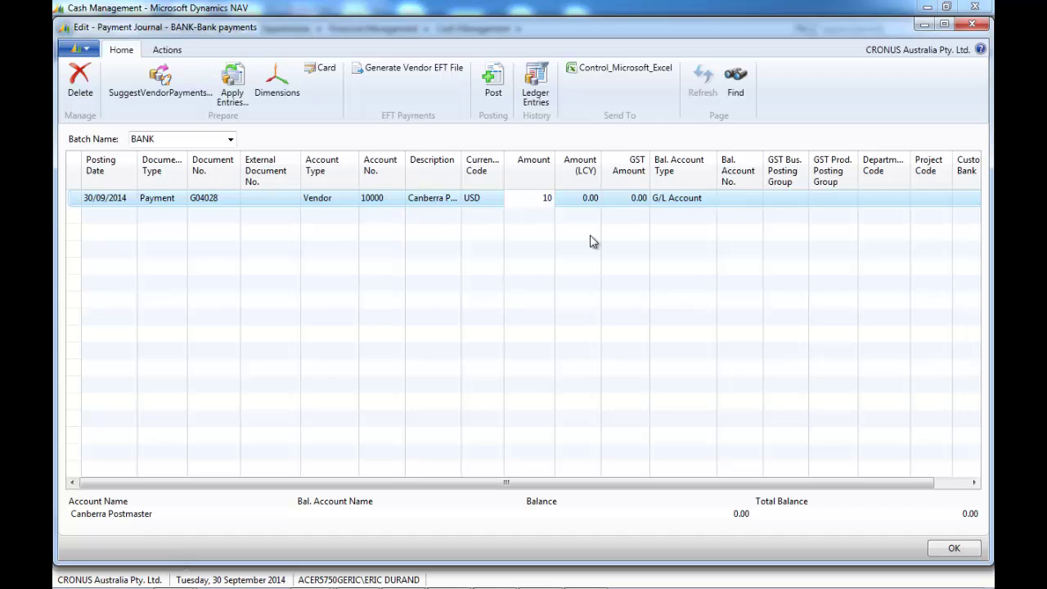
pyautogui.press('Tab')
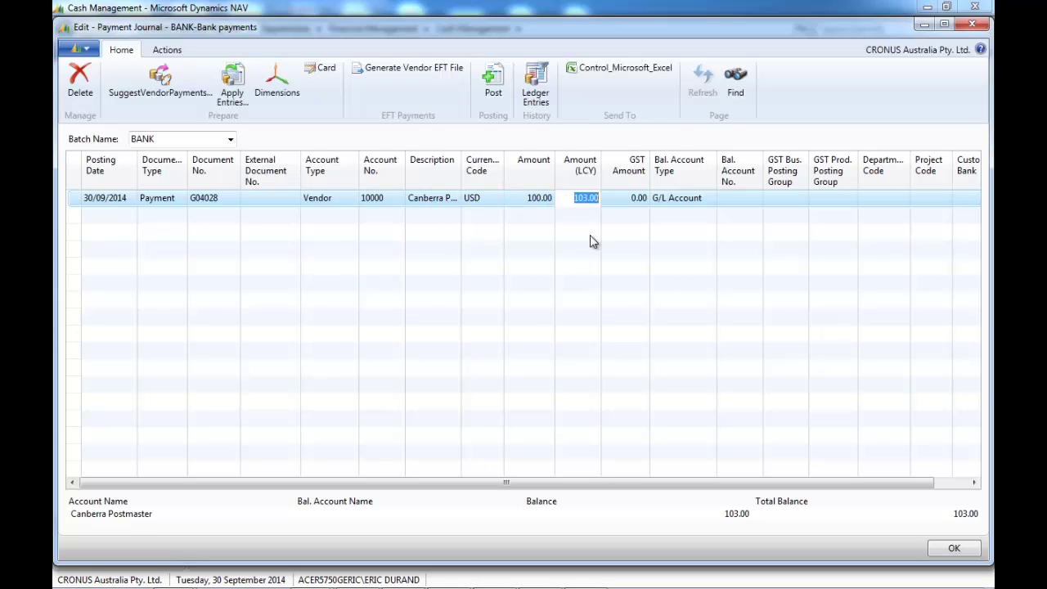
pyautogui.write('1')
pyautogui.press('Tab')
pyautogui.press('Tab')
pyautogui.write('B')
pyautogui.press('Tab')
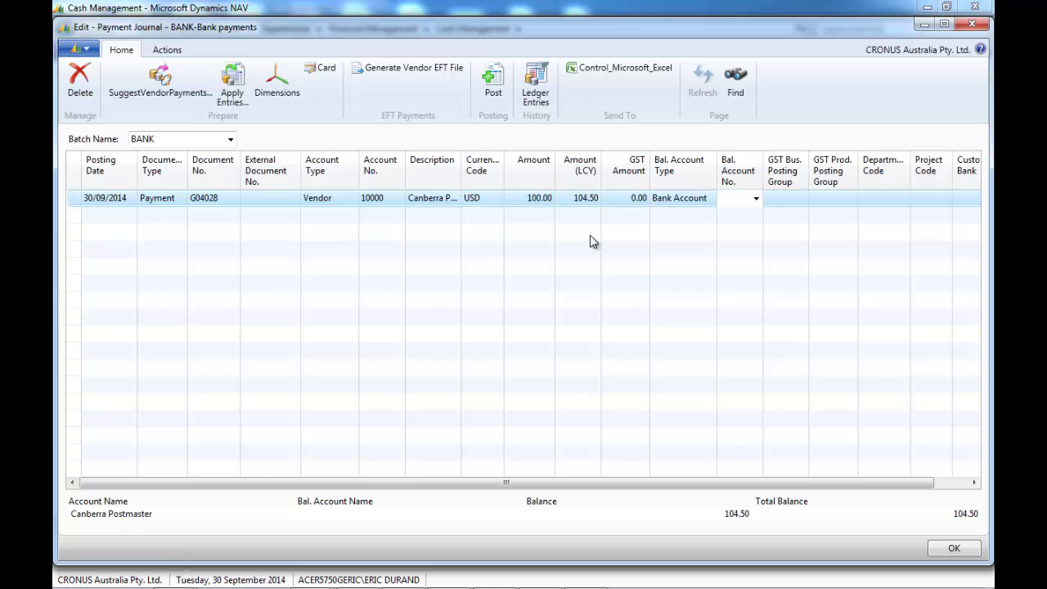
pyautogui.write('cba')
pyautogui.press('Tab')
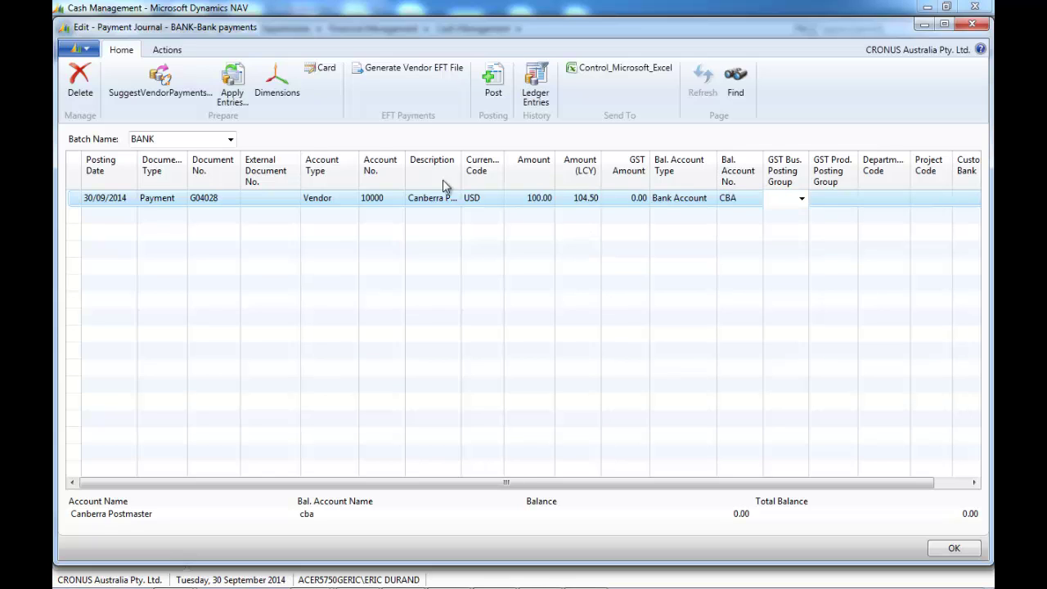
# Step: Post payment G04028 and dismiss the success message
pyautogui.click(494, 81)
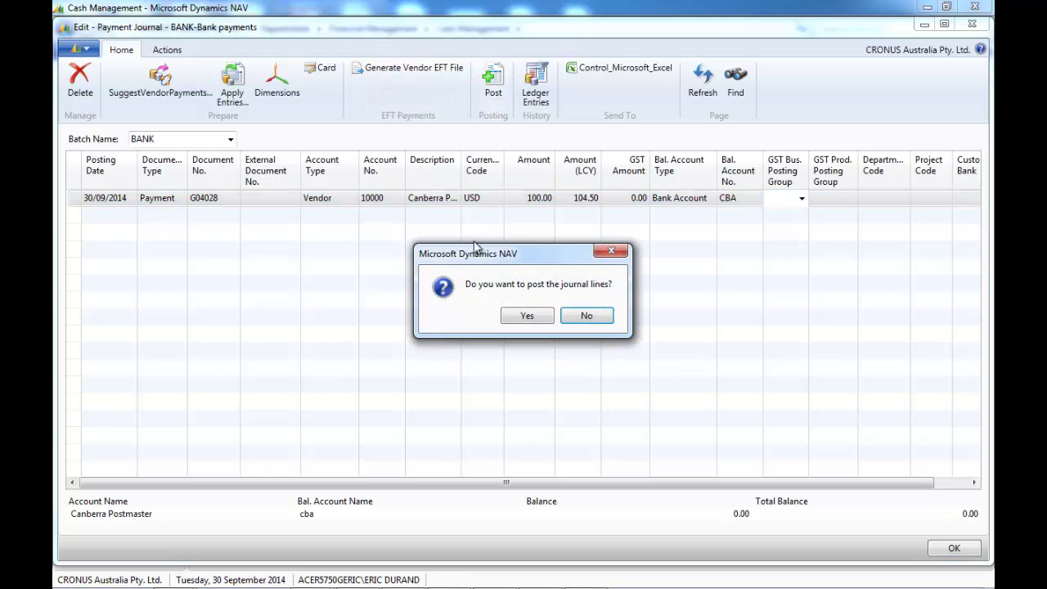
pyautogui.click(526, 315)
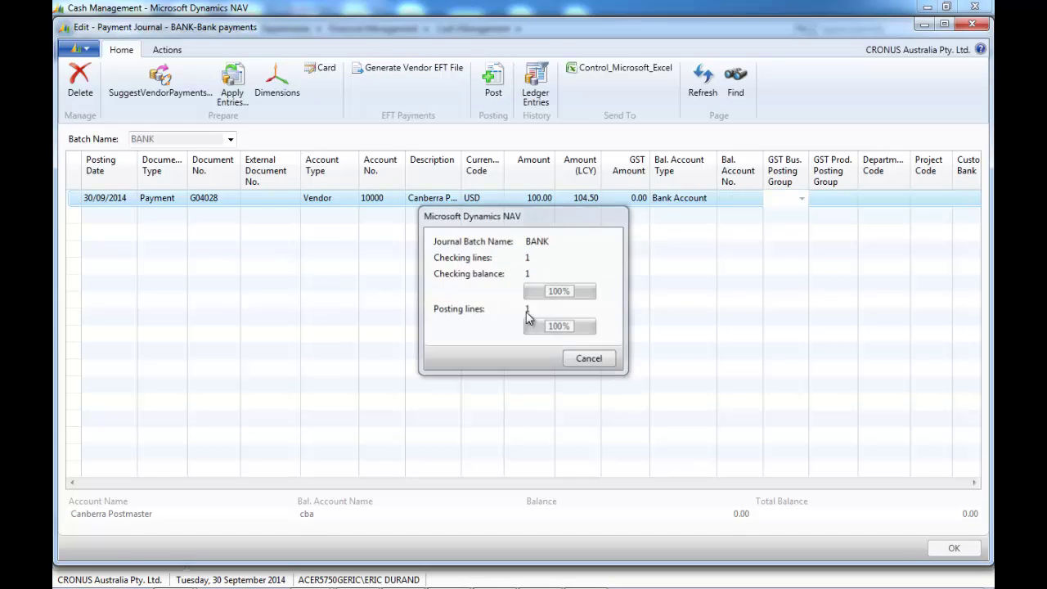
pyautogui.press('Return')
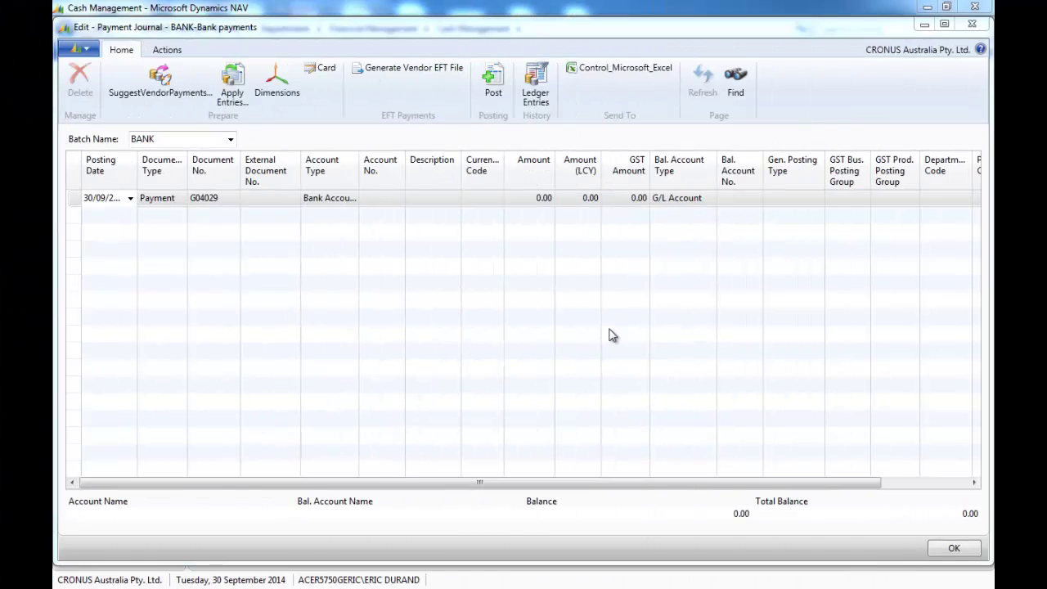
# Step: Fill line G04029 with external document 165489, paying vendor 30000 CoolWood Technologies
pyautogui.click(255, 198)
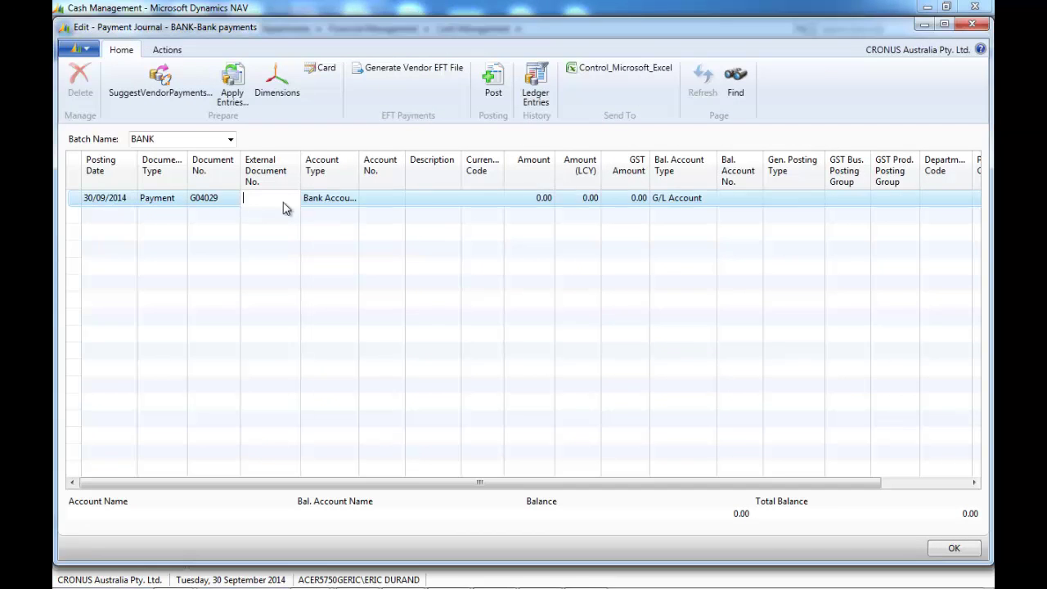
pyautogui.press('Tab')
pyautogui.write('V')
pyautogui.press('Tab')
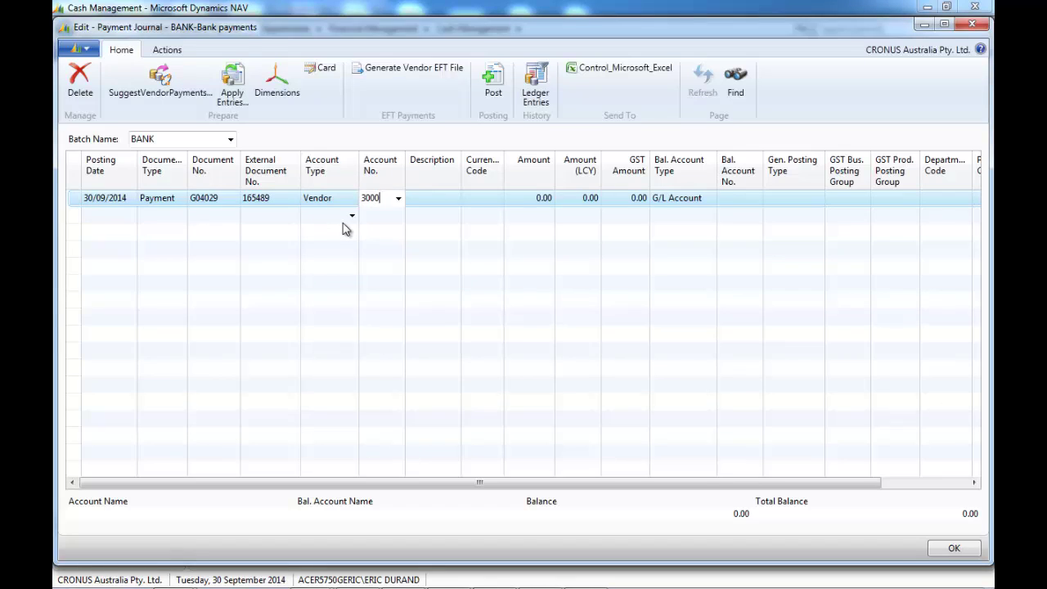
pyautogui.press('Tab')
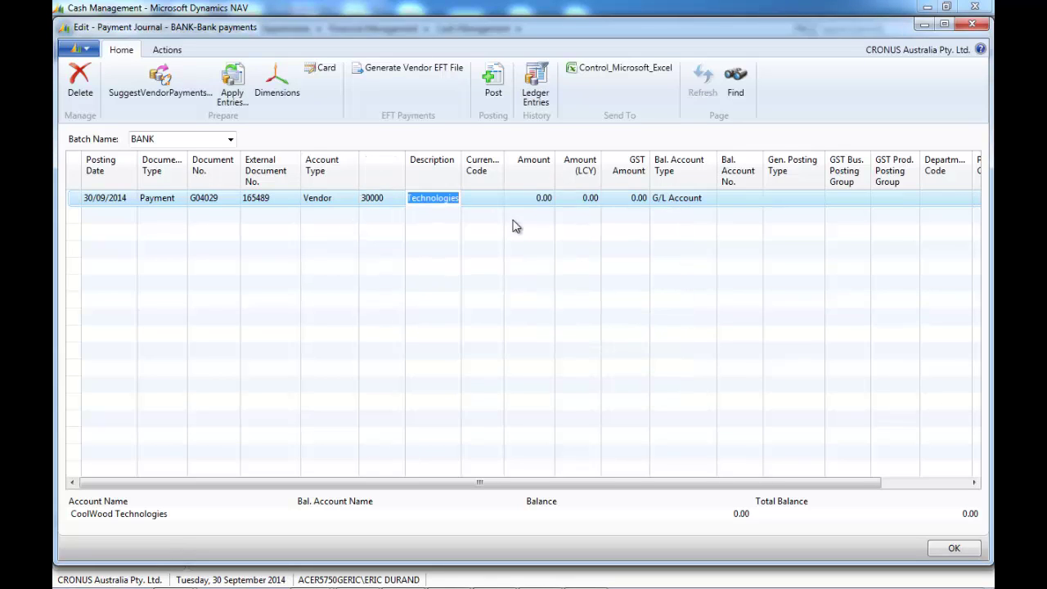
pyautogui.click(479, 199)
# Step: Set the currency to EUR and apply the payment to invoices 108046 and 108087
pyautogui.write('e')
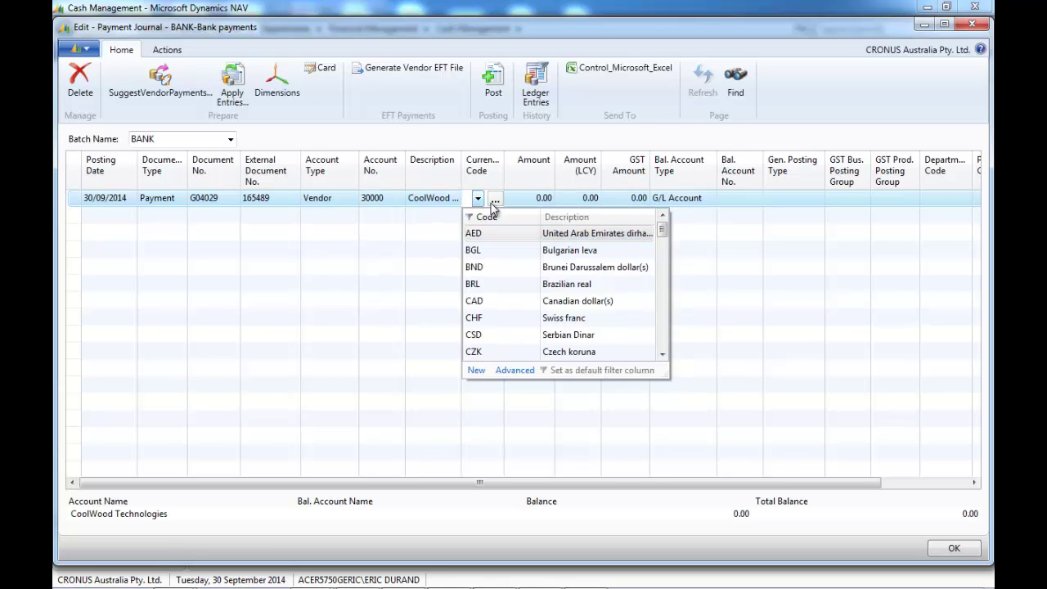
pyautogui.press('Tab')
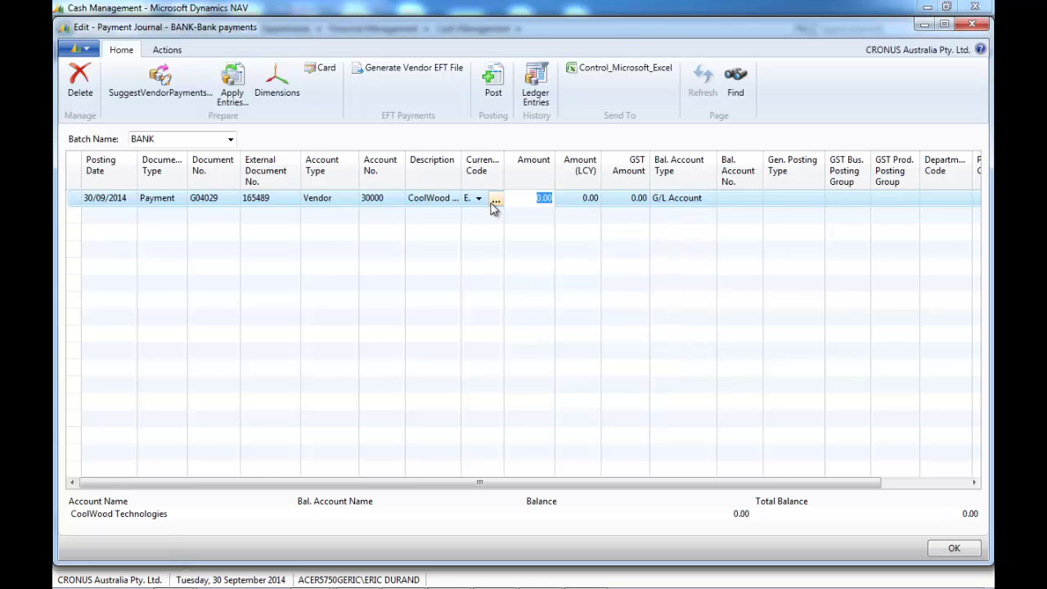
pyautogui.click(244, 89)
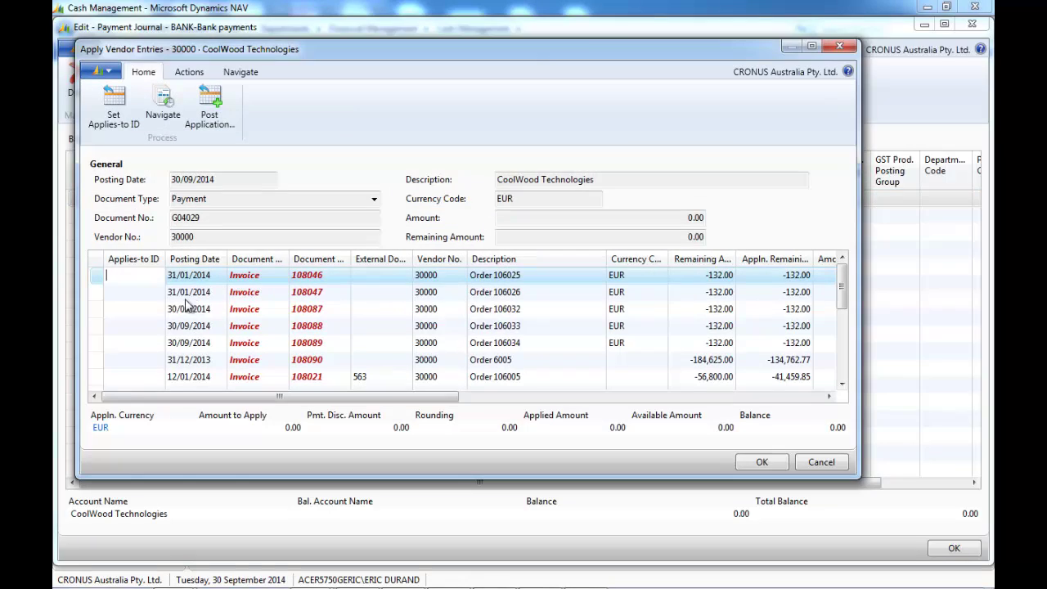
pyautogui.click(146, 311)
pyautogui.click(114, 123)
pyautogui.click(762, 463)
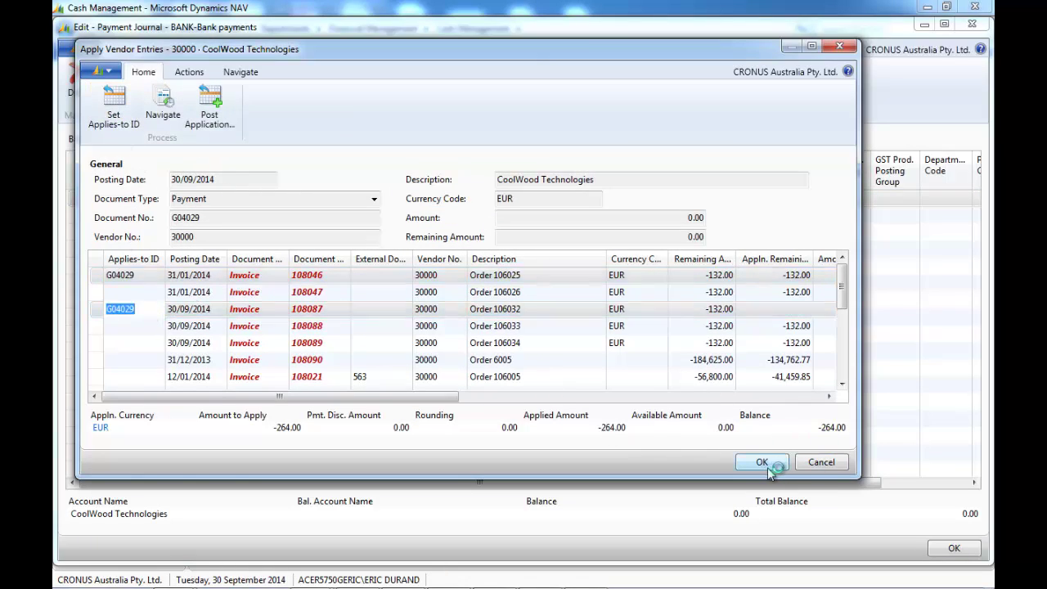
# Step: Record 360.00 as the local amount and begin a second journal line
pyautogui.write('36')
pyautogui.press('Tab')
pyautogui.press('Return')
pyautogui.hotkey('shift', 'Tab')
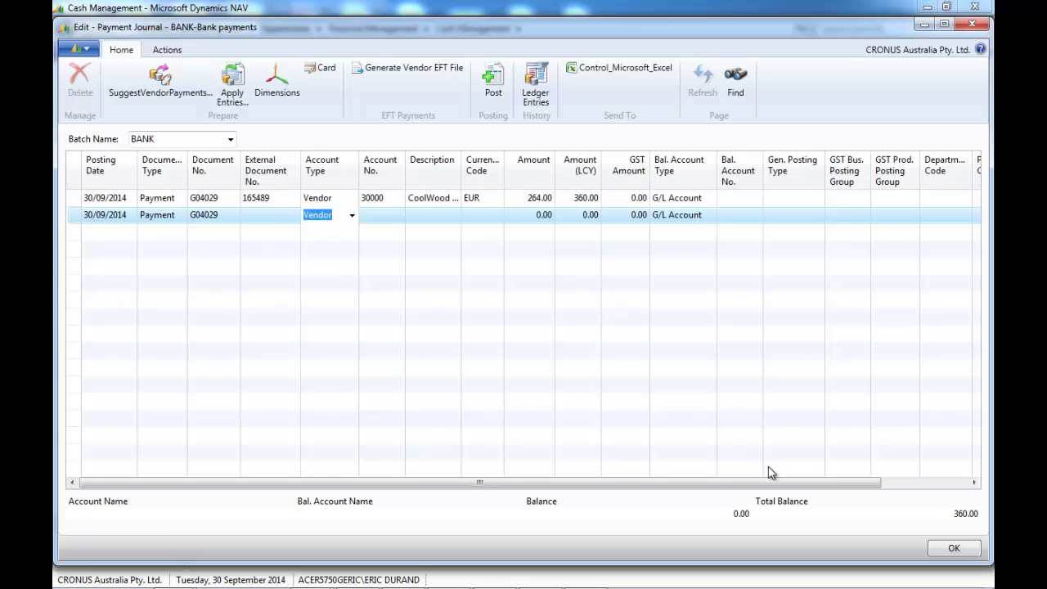
pyautogui.hotkey('shift', 'Tab')
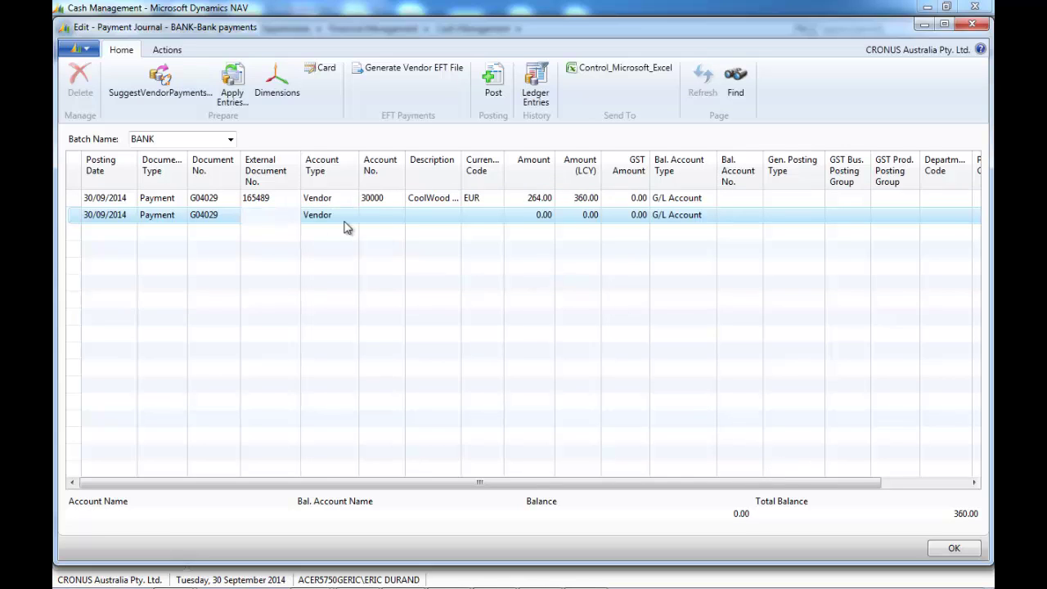
pyautogui.rightClick(267, 214)
pyautogui.click(314, 238)
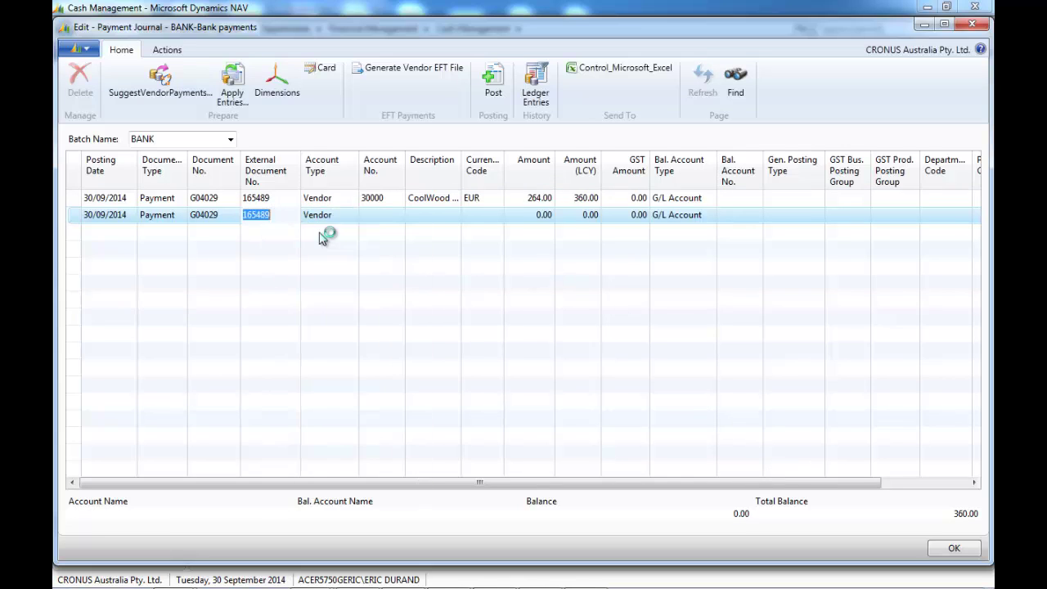
pyautogui.click(353, 216)
pyautogui.click(351, 215)
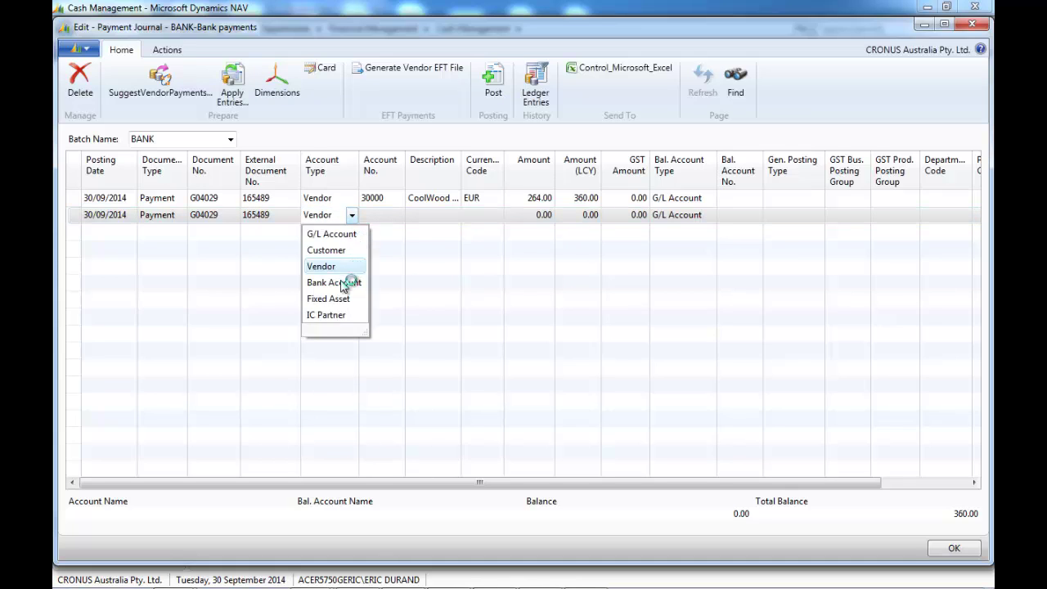
pyautogui.click(348, 280)
pyautogui.click(384, 215)
pyautogui.click(398, 215)
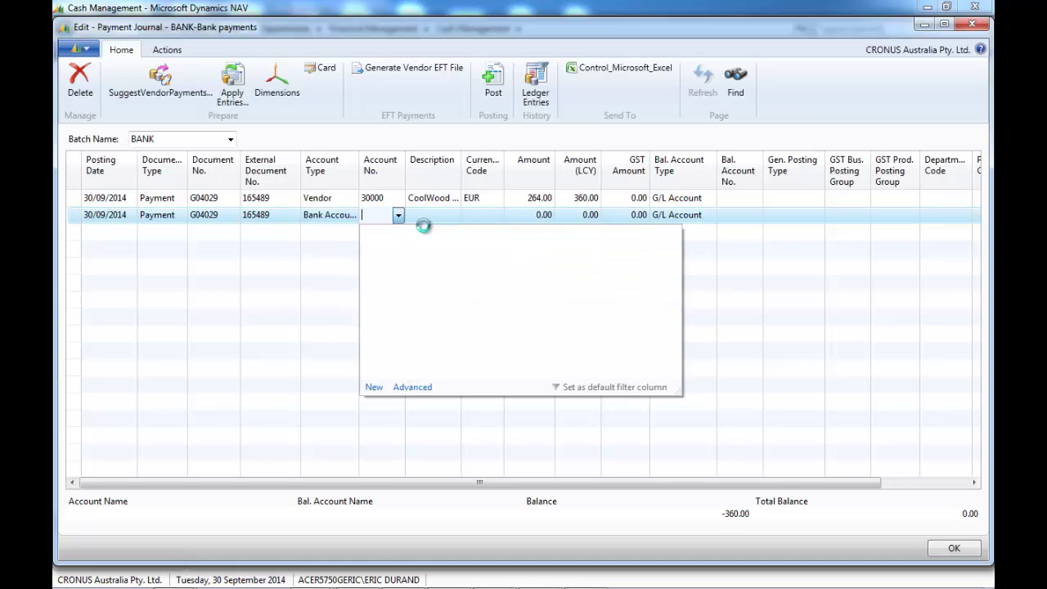
pyautogui.click(488, 317)
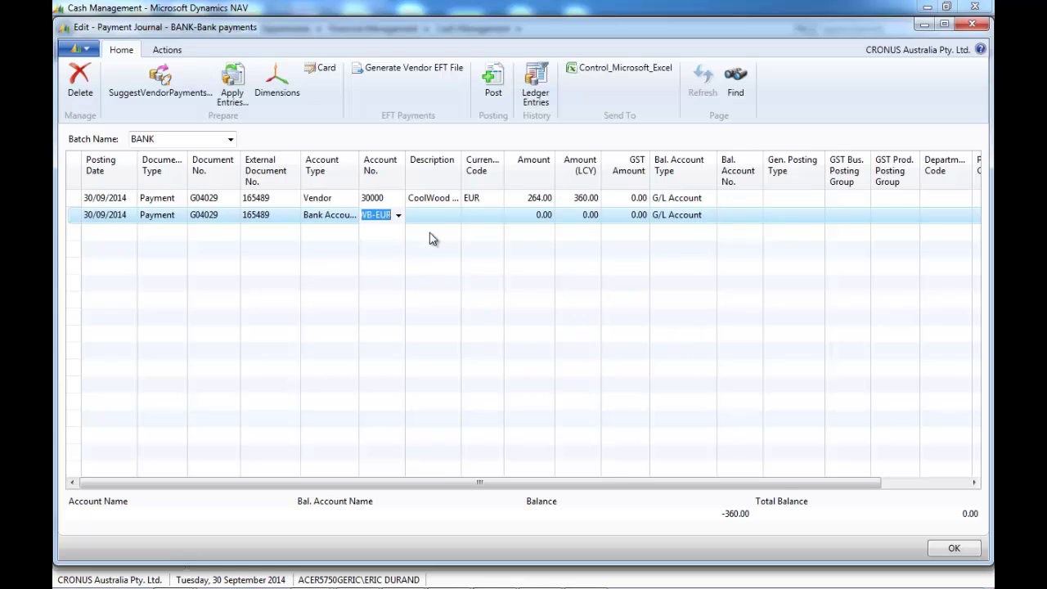
pyautogui.click(483, 219)
pyautogui.click(494, 221)
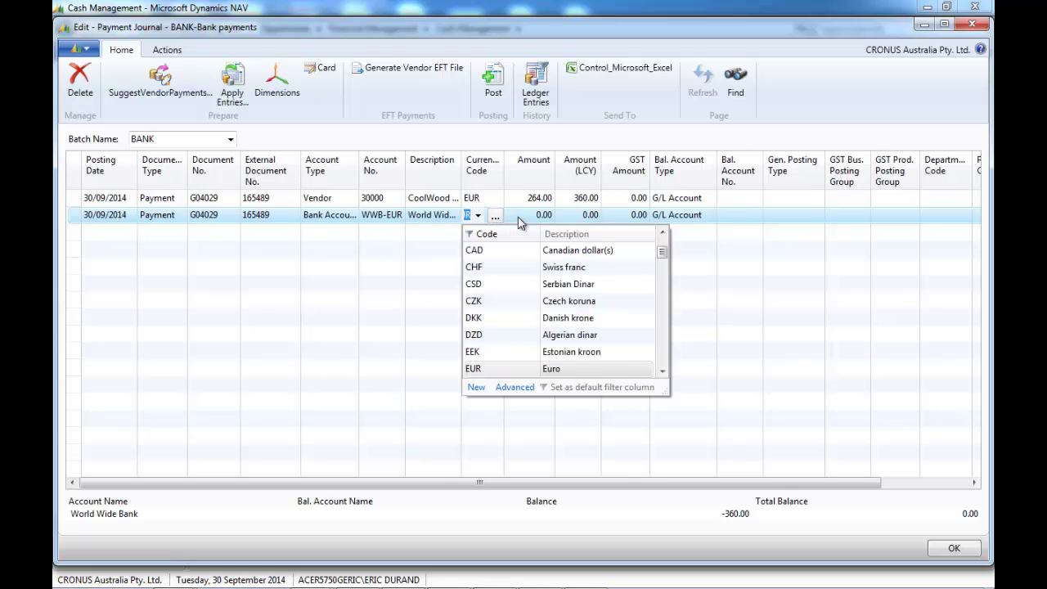
pyautogui.click(529, 216)
pyautogui.rightClick(533, 217)
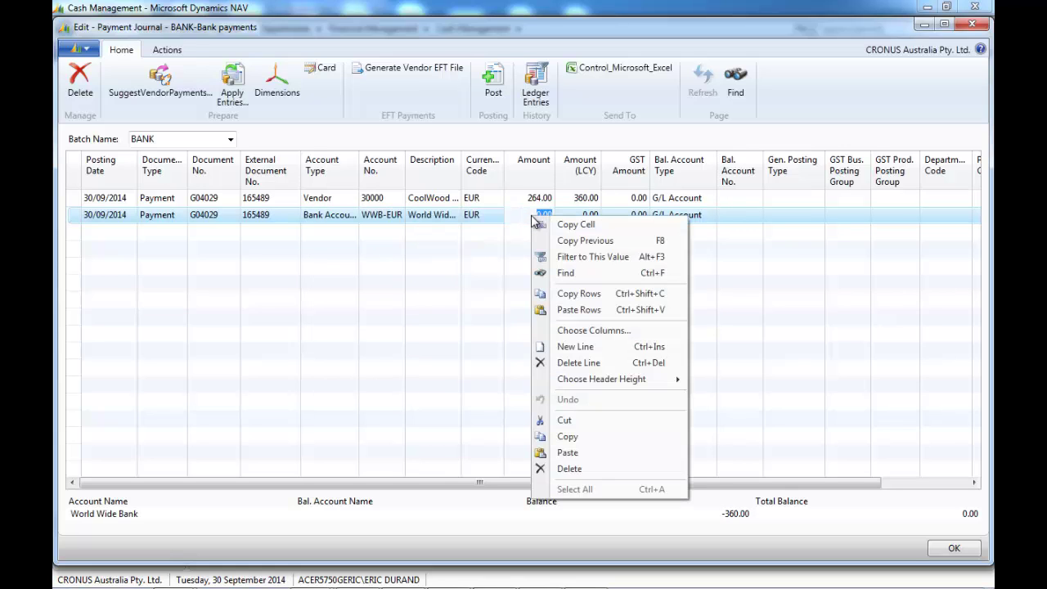
pyautogui.click(577, 242)
pyautogui.click(520, 217)
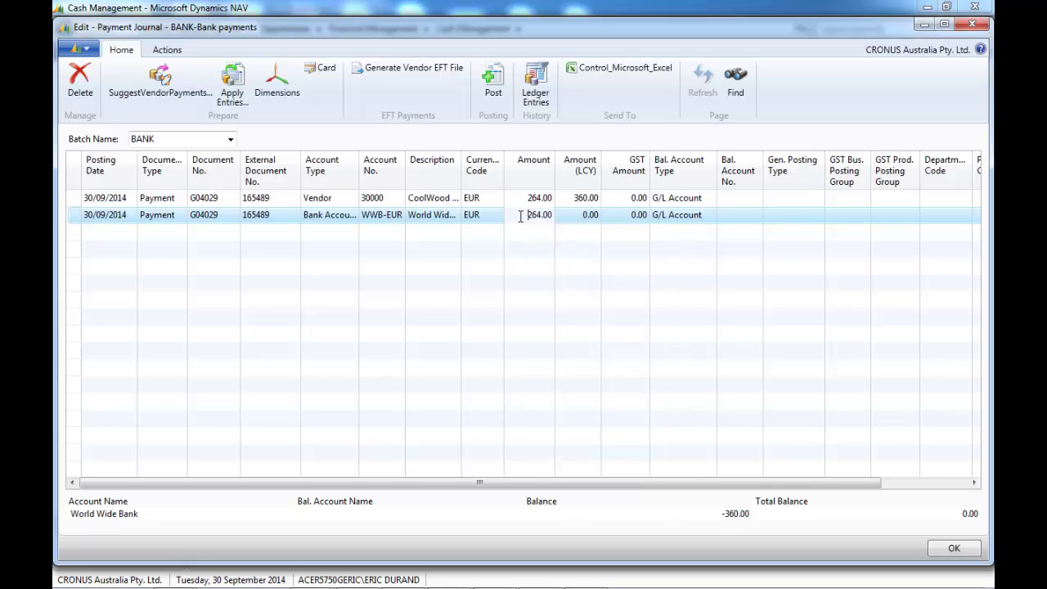
pyautogui.write('-')
pyautogui.press('Tab')
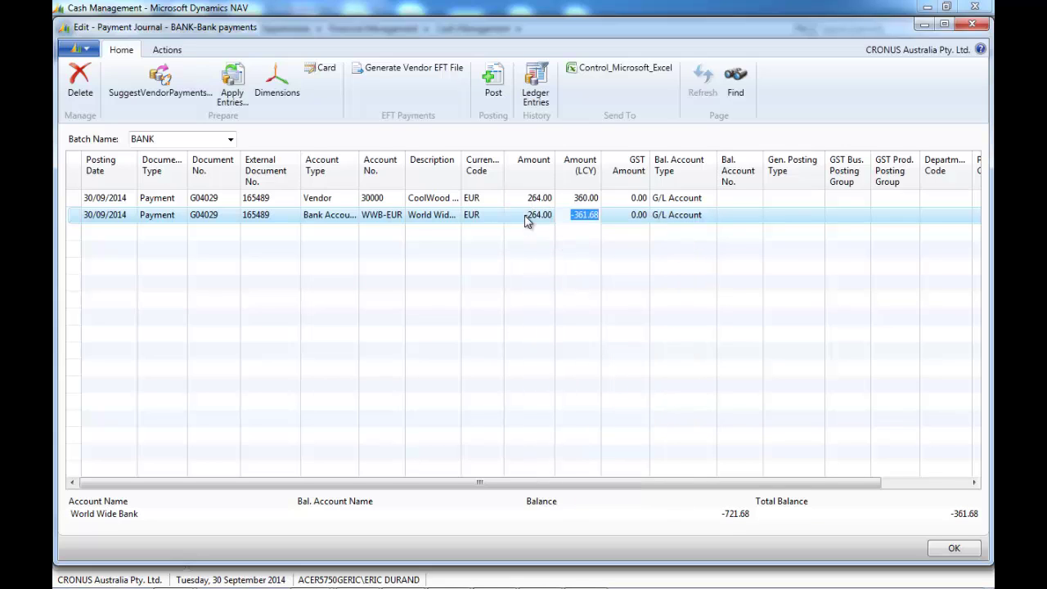
pyautogui.rightClick(581, 217)
pyautogui.click(626, 238)
pyautogui.click(574, 215)
pyautogui.write('-')
pyautogui.press('Return')
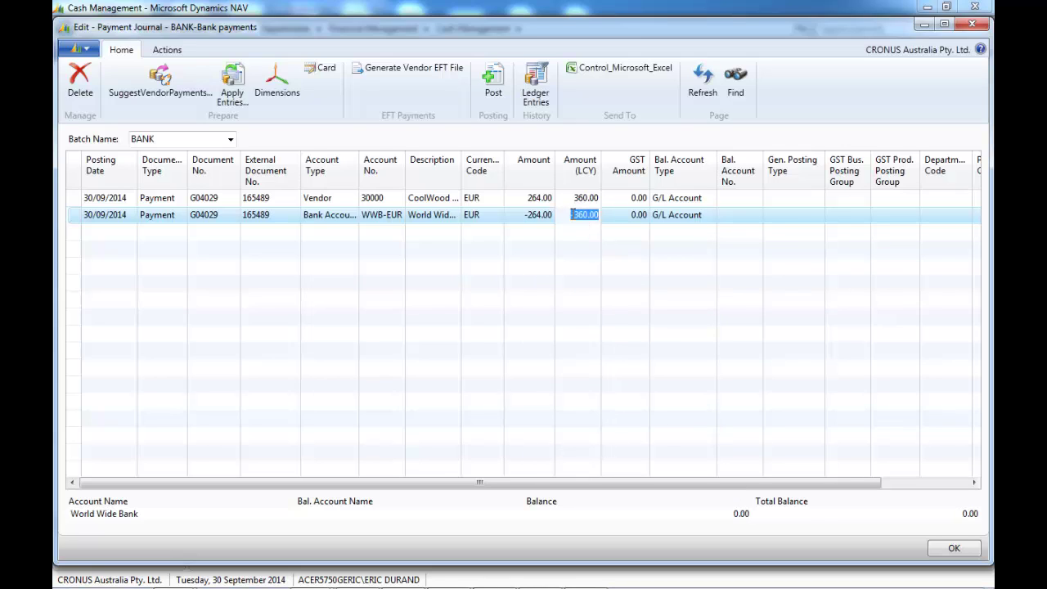
pyautogui.rightClick(495, 223)
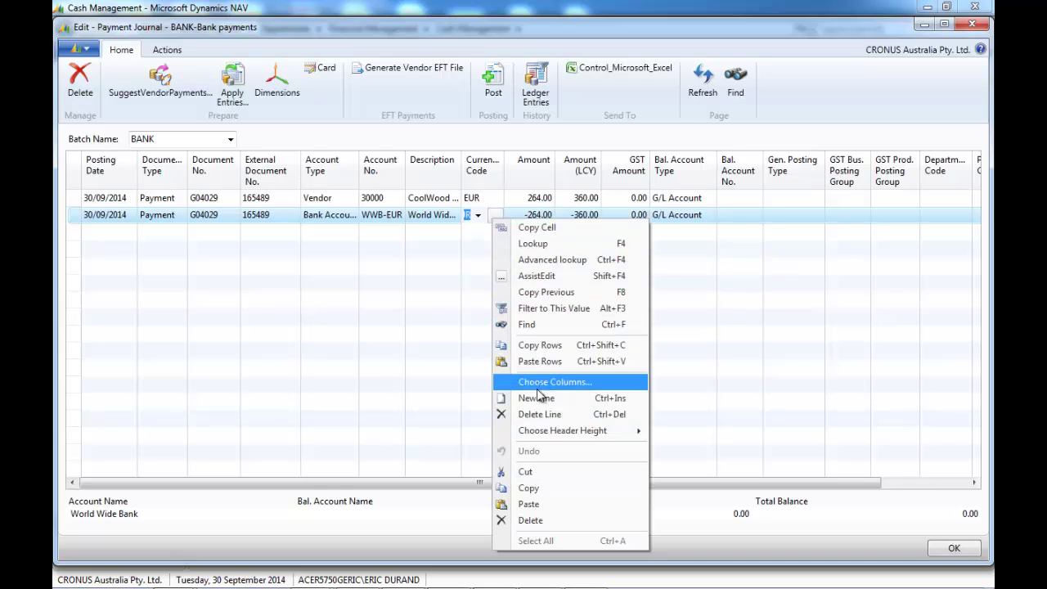
pyautogui.click(546, 413)
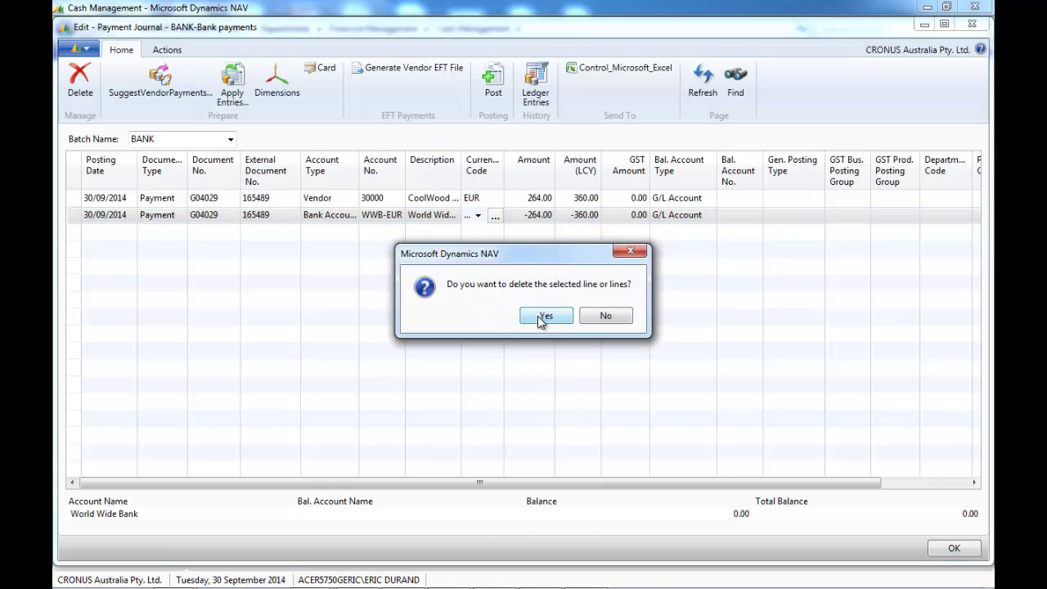
pyautogui.click(542, 314)
pyautogui.click(275, 215)
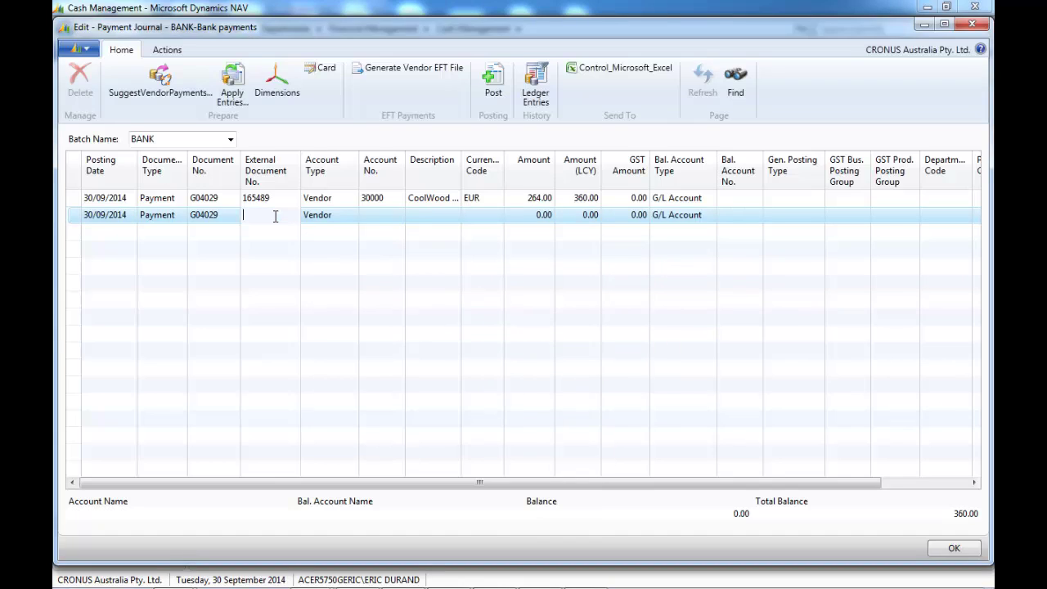
# Step: Copy external document 165489 to the second line and set it to bank account CBA
pyautogui.rightClick(275, 215)
pyautogui.click(308, 238)
pyautogui.click(352, 215)
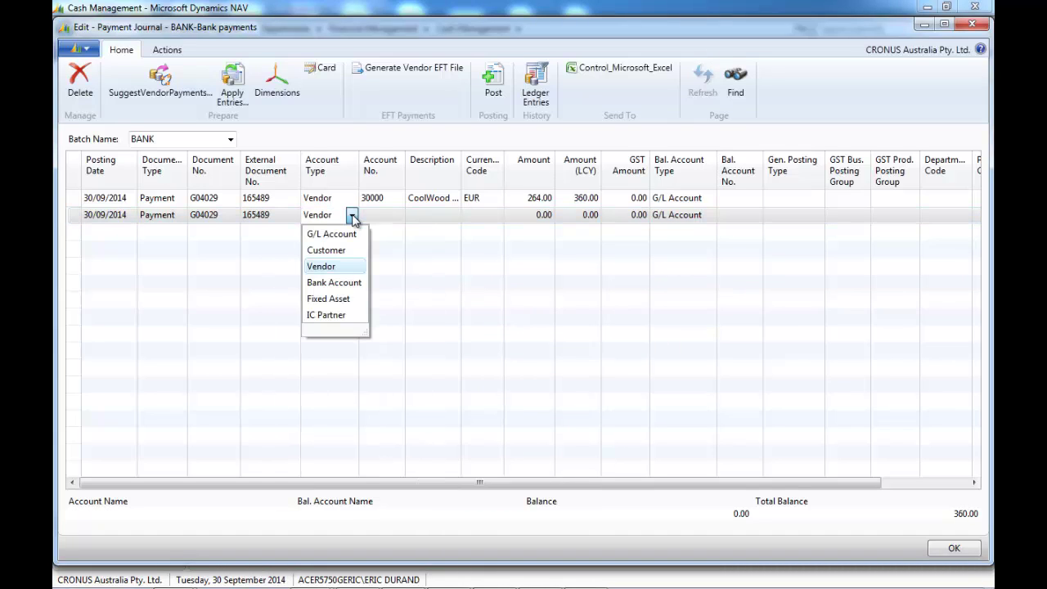
pyautogui.click(335, 282)
pyautogui.click(382, 216)
pyautogui.click(399, 216)
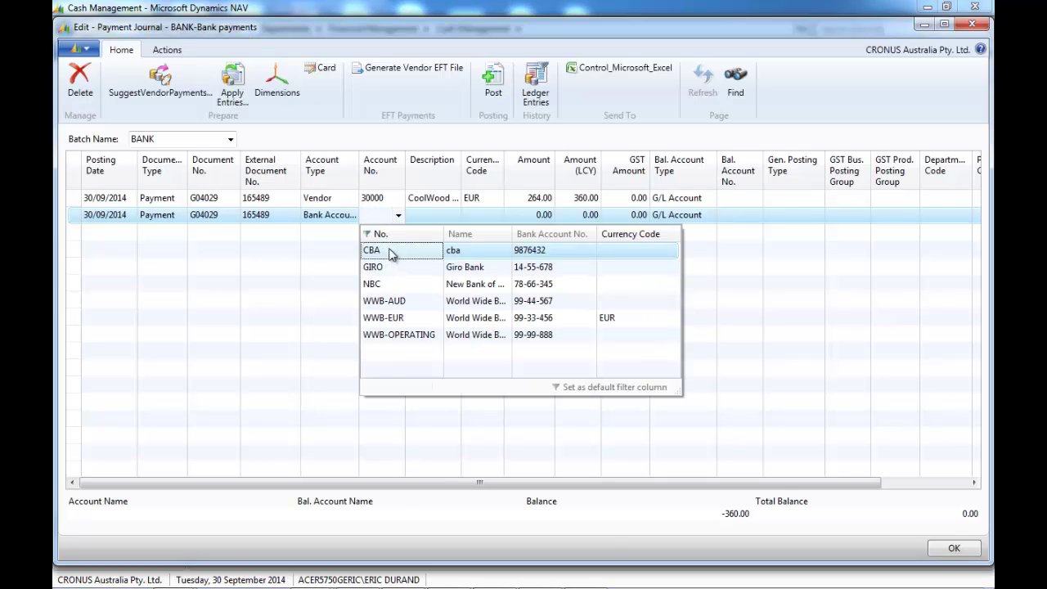
pyautogui.click(388, 251)
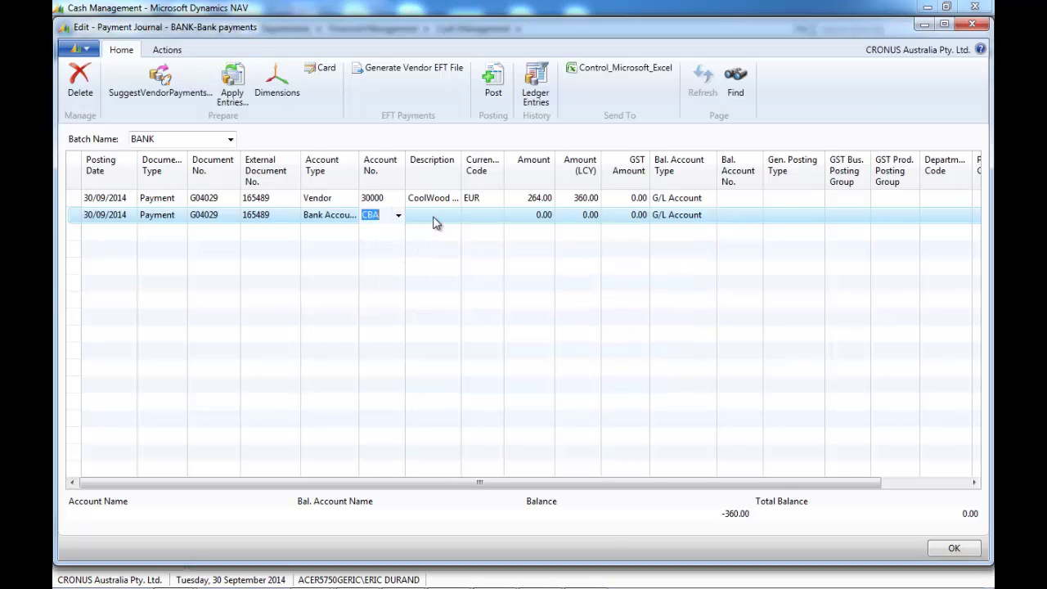
# Step: Enter -350.00 as the second line's amount and begin a third line
pyautogui.click(528, 215)
pyautogui.moveTo(528, 214); pyautogui.dragTo(561, 213)
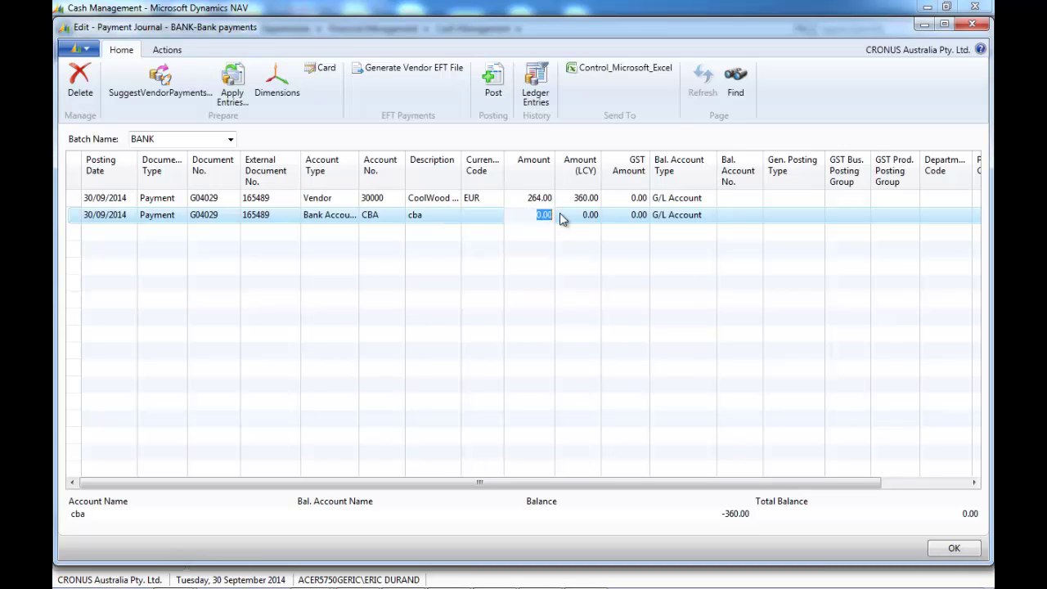
pyautogui.click(577, 213)
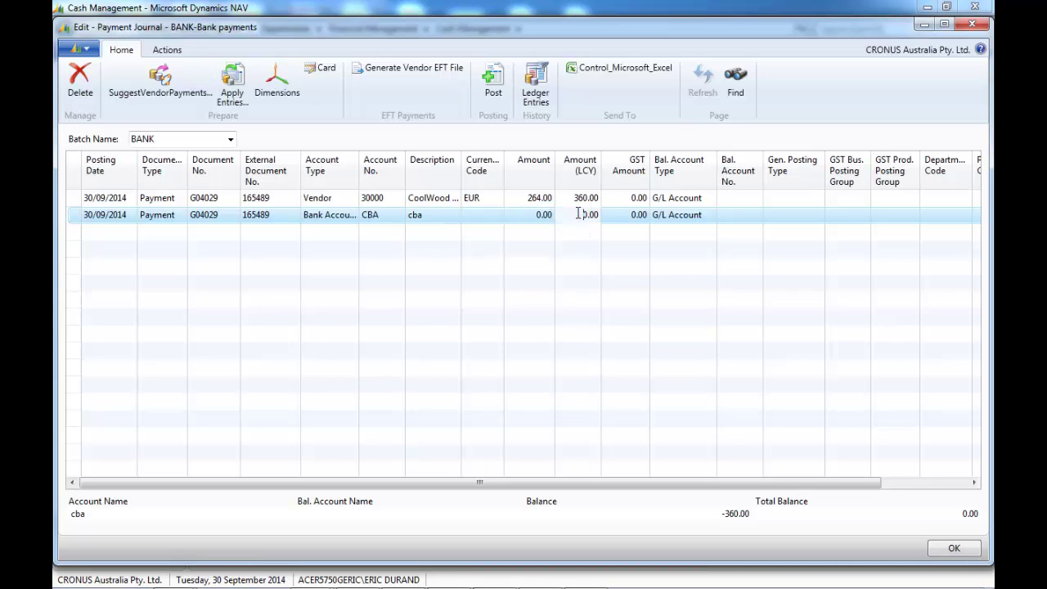
pyautogui.click(621, 214)
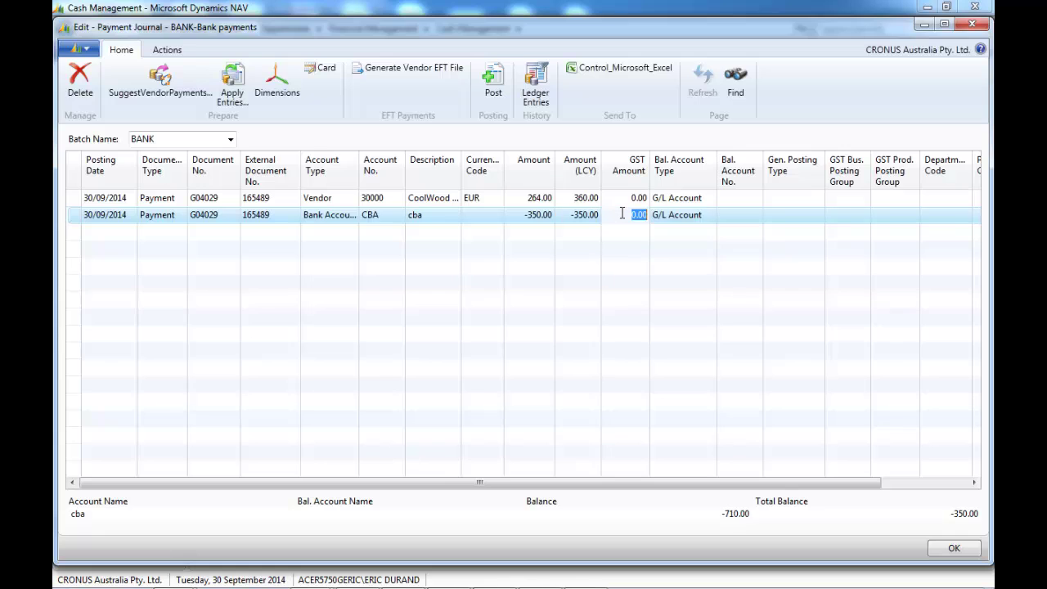
pyautogui.press('Down')
pyautogui.hotkey('shift', 'Tab')
pyautogui.hotkey('shift', 'Tab')
pyautogui.hotkey('shift', 'Tab')
pyautogui.hotkey('shift', 'Tab')
pyautogui.hotkey('shift', 'Tab')
pyautogui.hotkey('shift', 'Tab')
pyautogui.hotkey('shift', 'Tab')
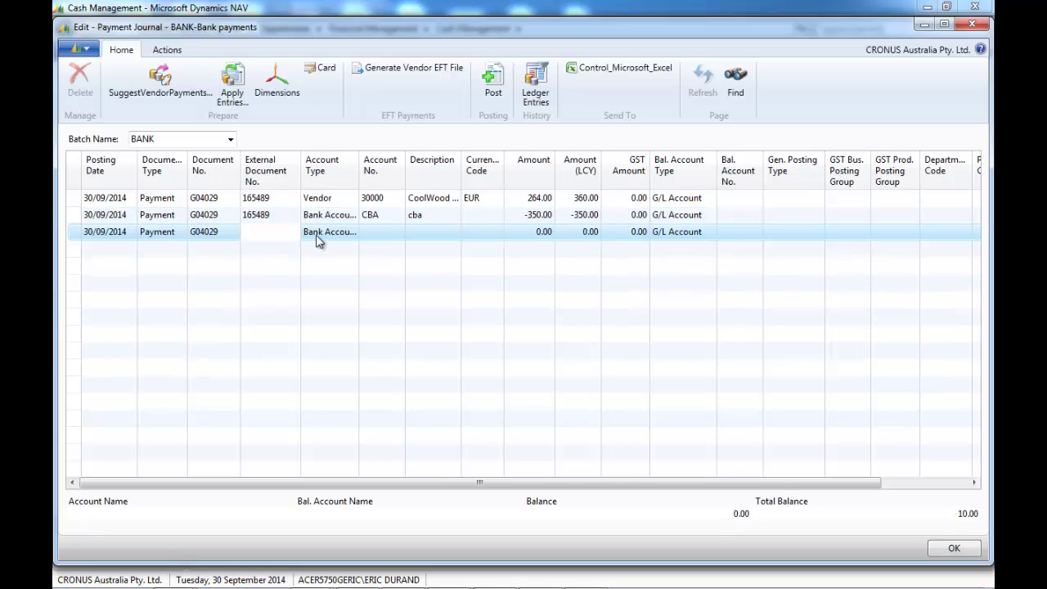
# Step: Add a third line for external document 165489: -10.00 to G/L account 8642 Bank Charges
pyautogui.rightClick(277, 232)
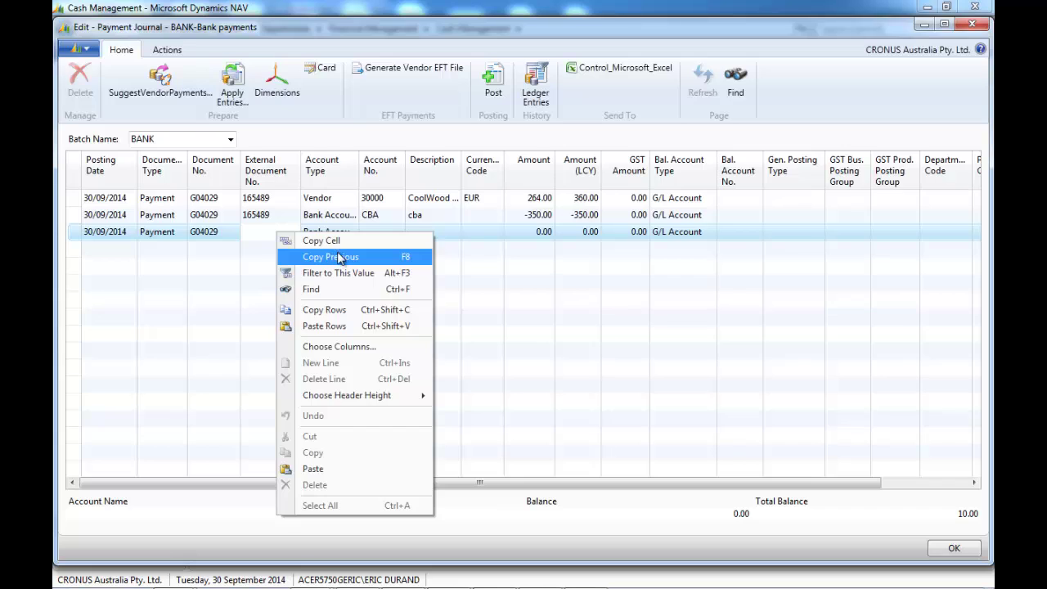
pyautogui.click(341, 258)
pyautogui.click(353, 233)
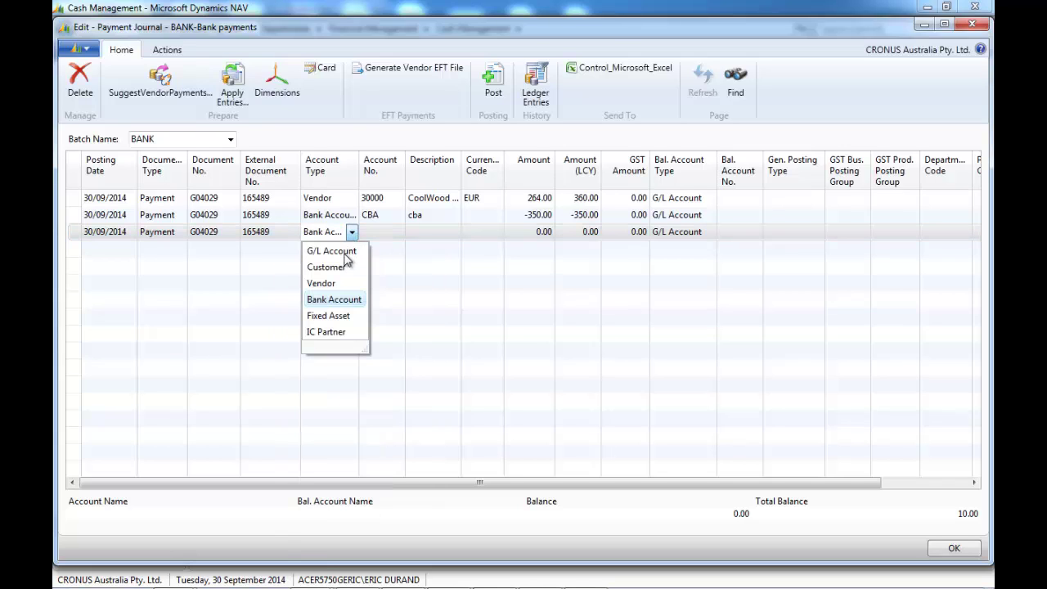
pyautogui.click(350, 248)
pyautogui.click(376, 233)
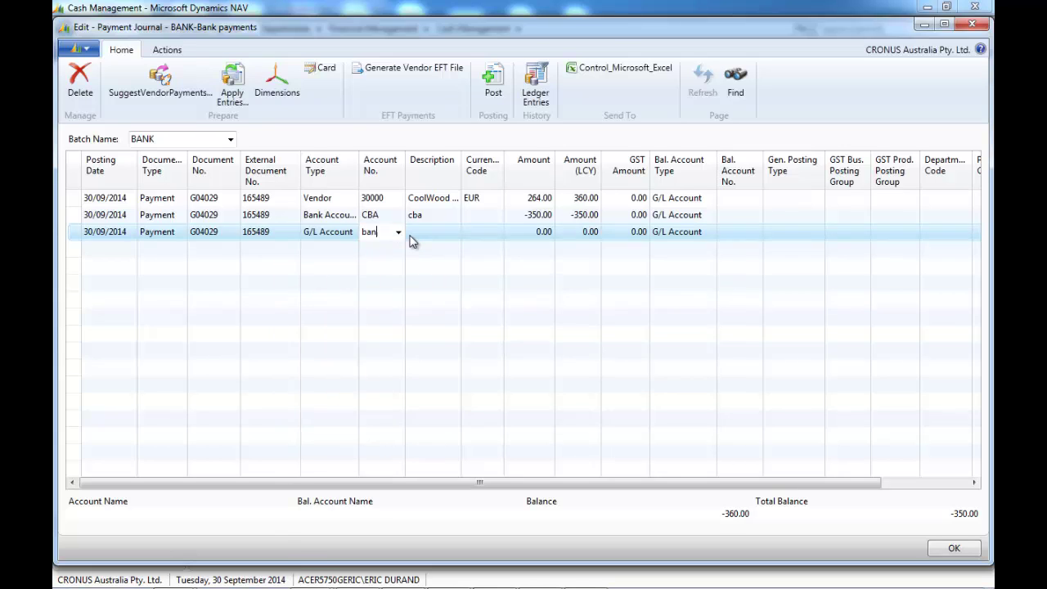
pyautogui.write('bank charge')
pyautogui.press('Tab')
pyautogui.press('Tab')
pyautogui.press('Tab')
pyautogui.press('Tab')
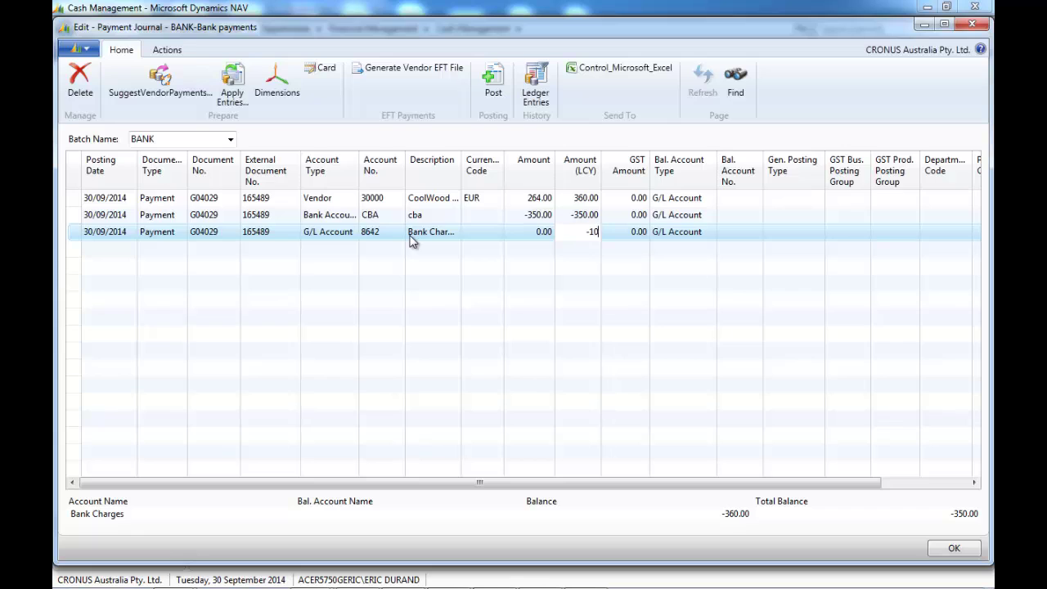
pyautogui.press('Tab')
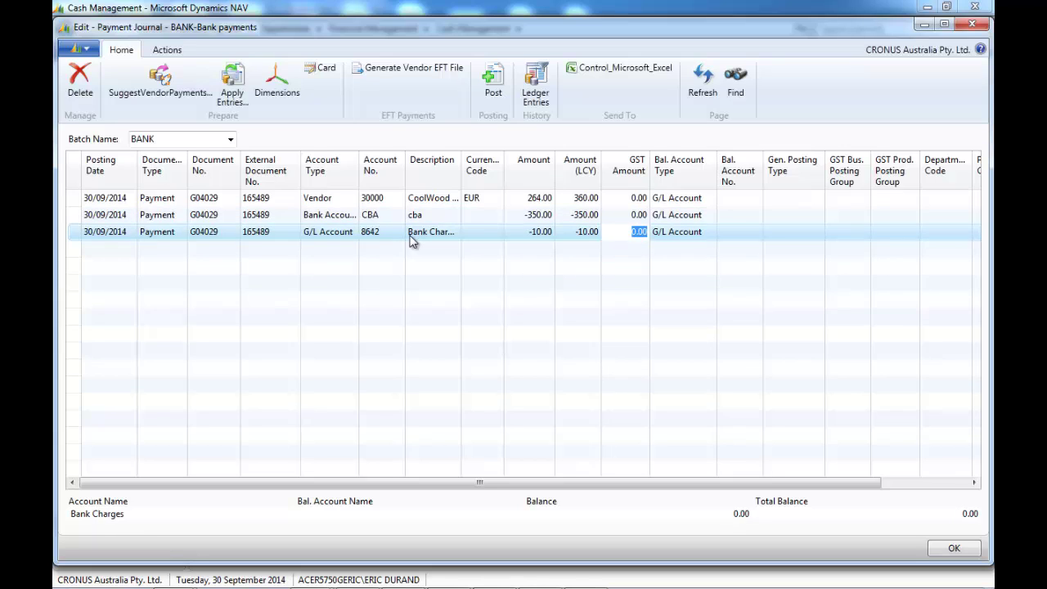
pyautogui.press('Tab')
pyautogui.press('Tab')
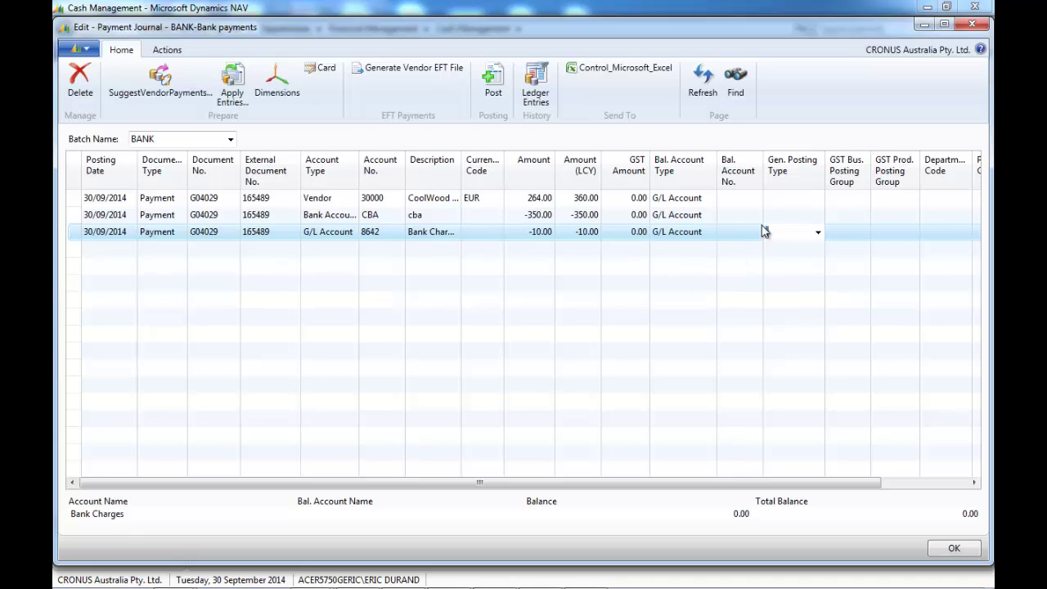
# Step: Give the bank charges line posting type Purchase, GST business group NATIONAL and GST product GST10
pyautogui.click(817, 233)
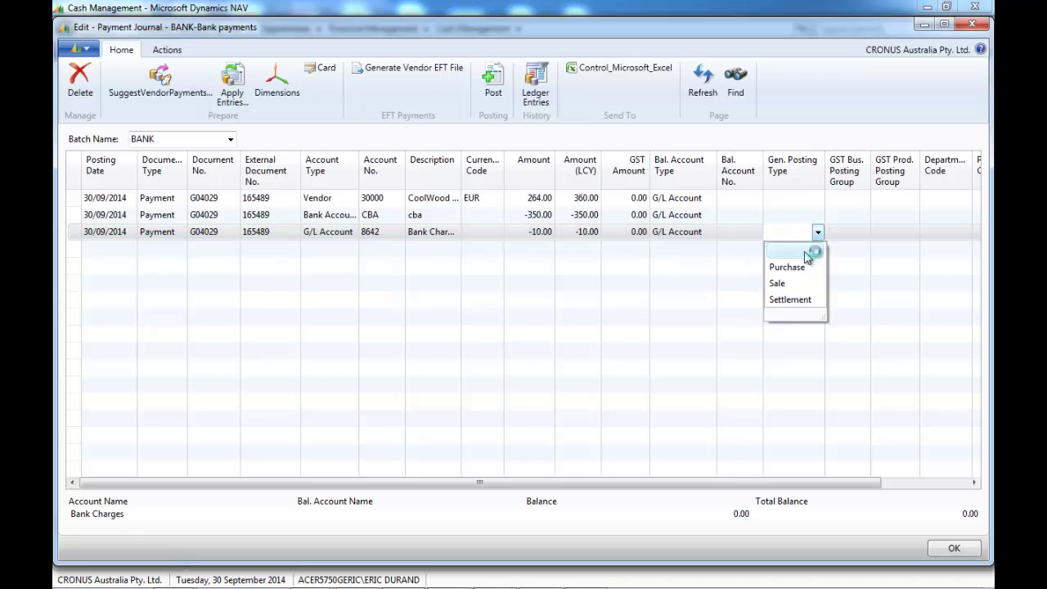
pyautogui.click(787, 267)
pyautogui.click(851, 232)
pyautogui.click(862, 232)
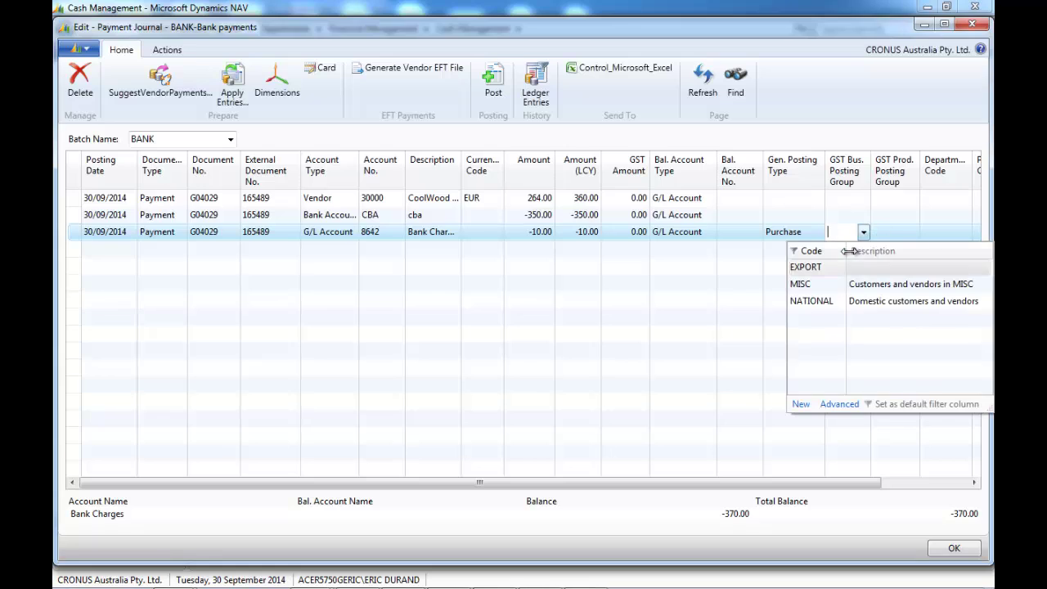
pyautogui.click(817, 303)
pyautogui.click(903, 232)
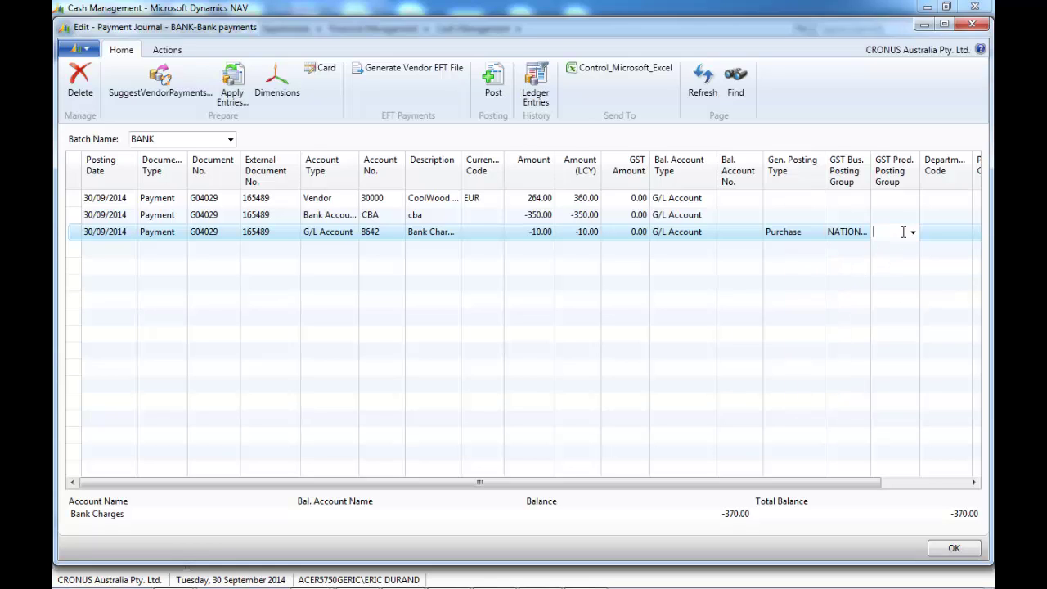
pyautogui.click(913, 233)
pyautogui.click(820, 283)
pyautogui.press('Tab')
pyautogui.hotkey('shift', 'Tab')
pyautogui.hotkey('shift', 'Tab')
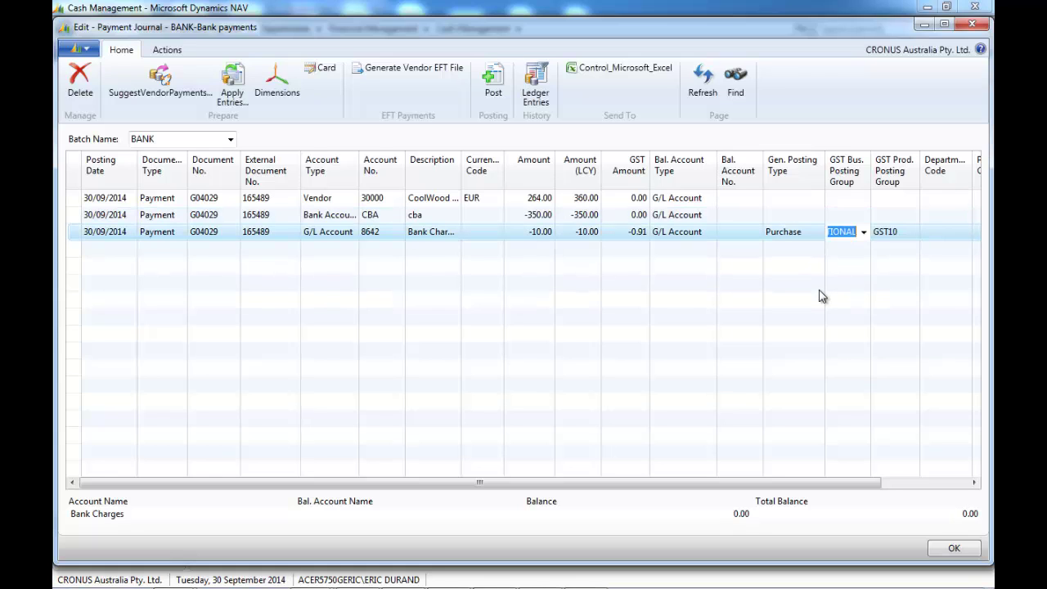
# Step: Post the three BANK payment journal lines and confirm
pyautogui.click(493, 80)
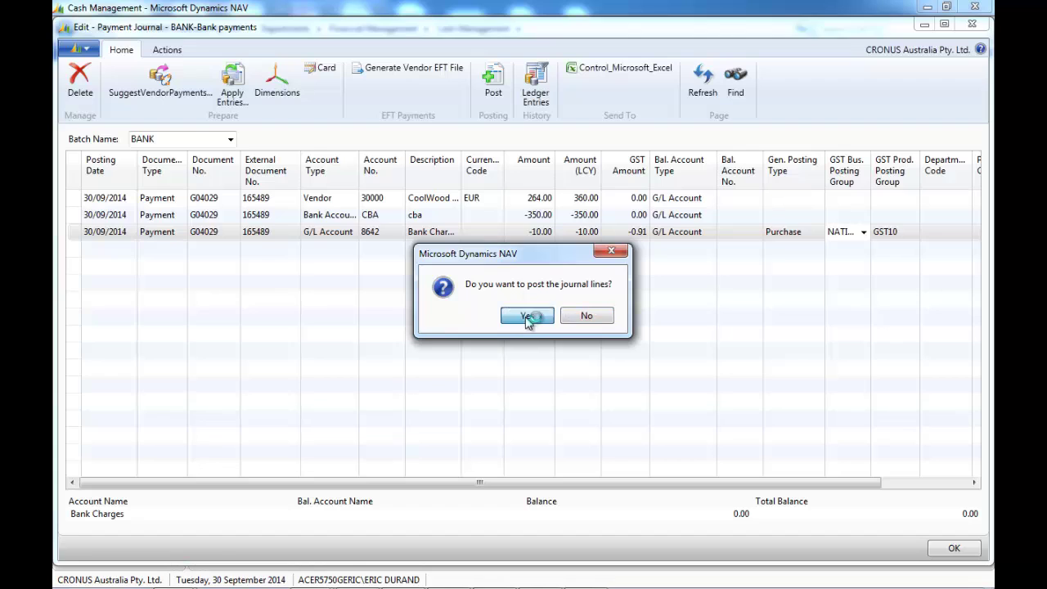
pyautogui.click(528, 315)
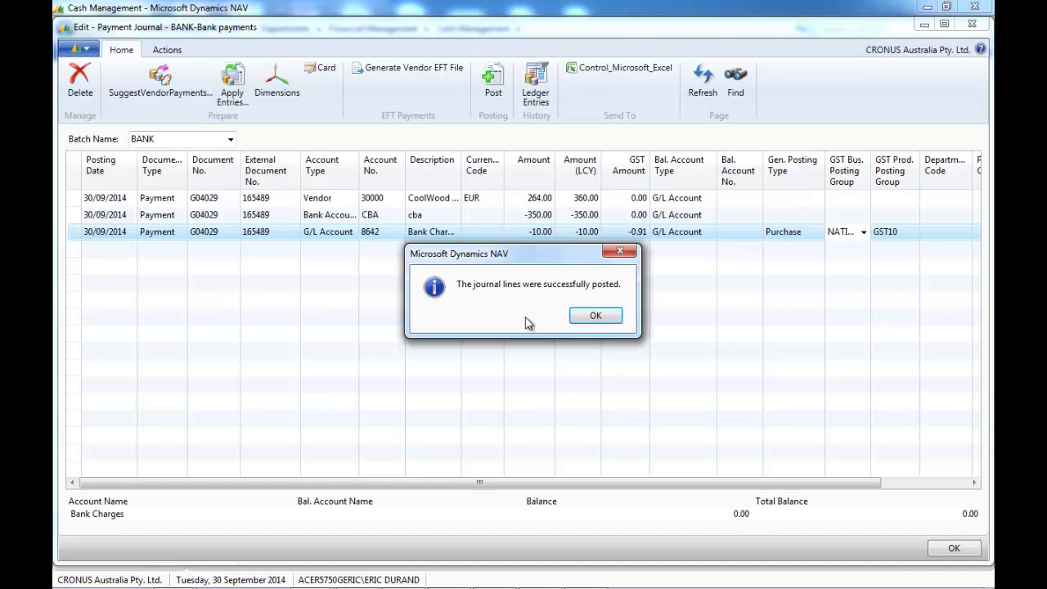
pyautogui.click(578, 325)
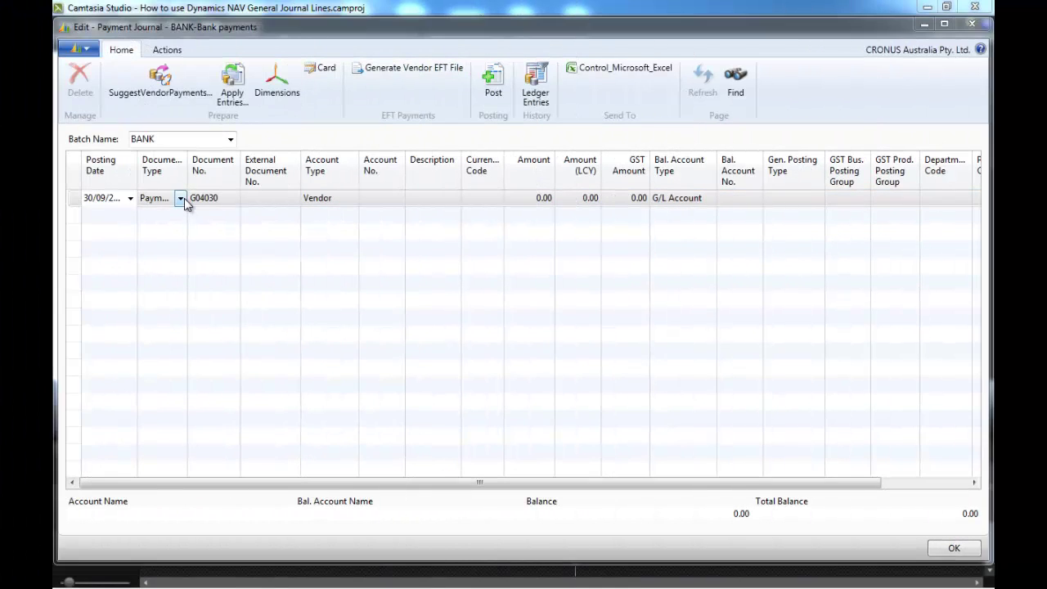
# Step: Enter a -10 line for vendor 30000 balanced against bank account CBA
pyautogui.click(180, 197)
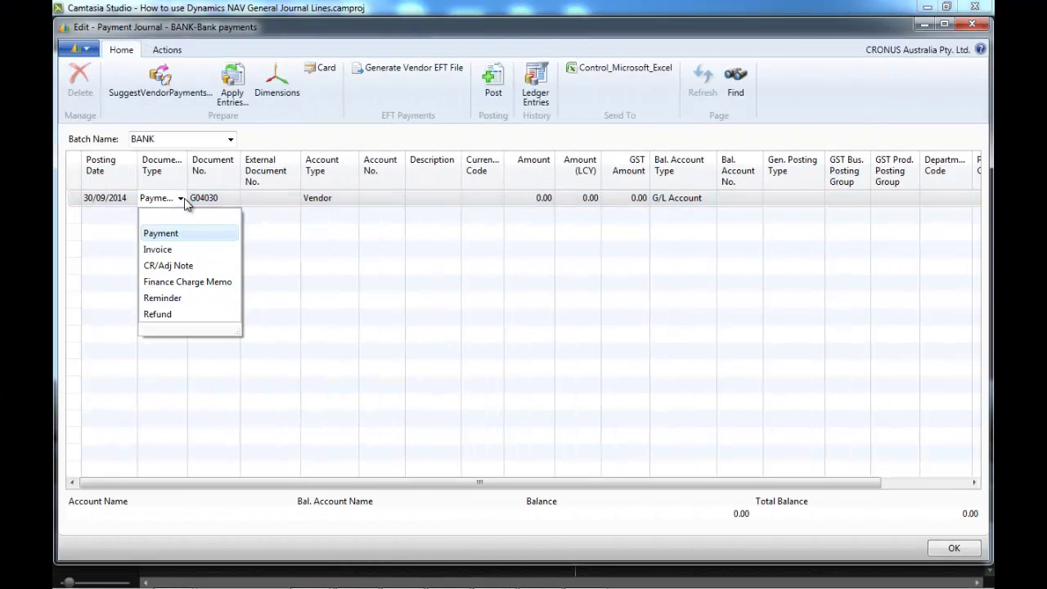
pyautogui.click(381, 198)
pyautogui.click(384, 198)
pyautogui.write('30000')
pyautogui.press('Tab')
pyautogui.press('Tab')
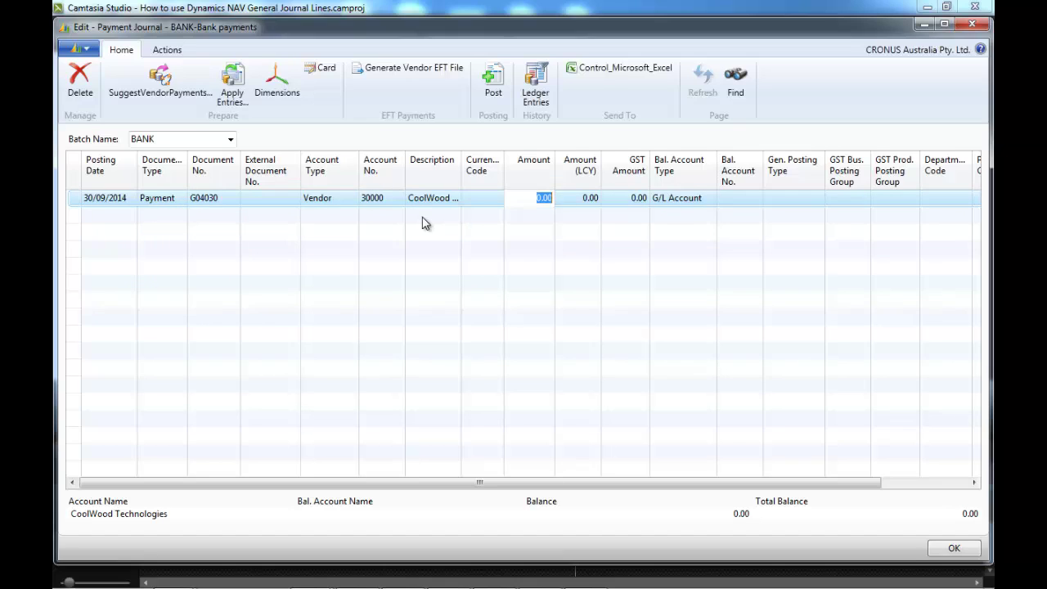
pyautogui.press('Tab')
pyautogui.press('Tab')
pyautogui.write('B')
pyautogui.press('Tab')
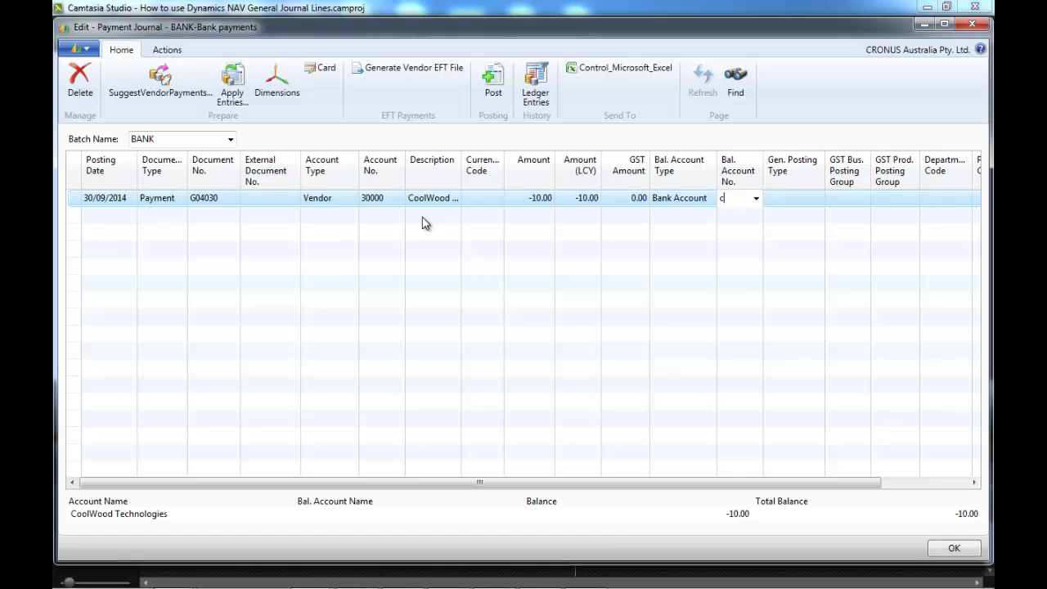
pyautogui.press('Tab')
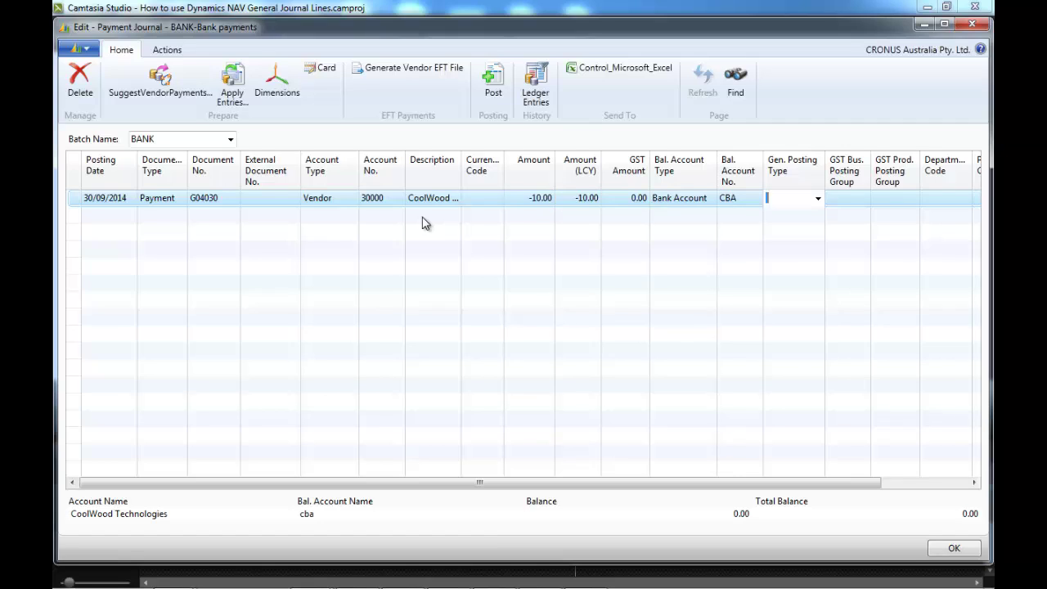
# Step: Try posting the line and dismiss the 'amount must be positive' error
pyautogui.click(492, 86)
pyautogui.click(527, 314)
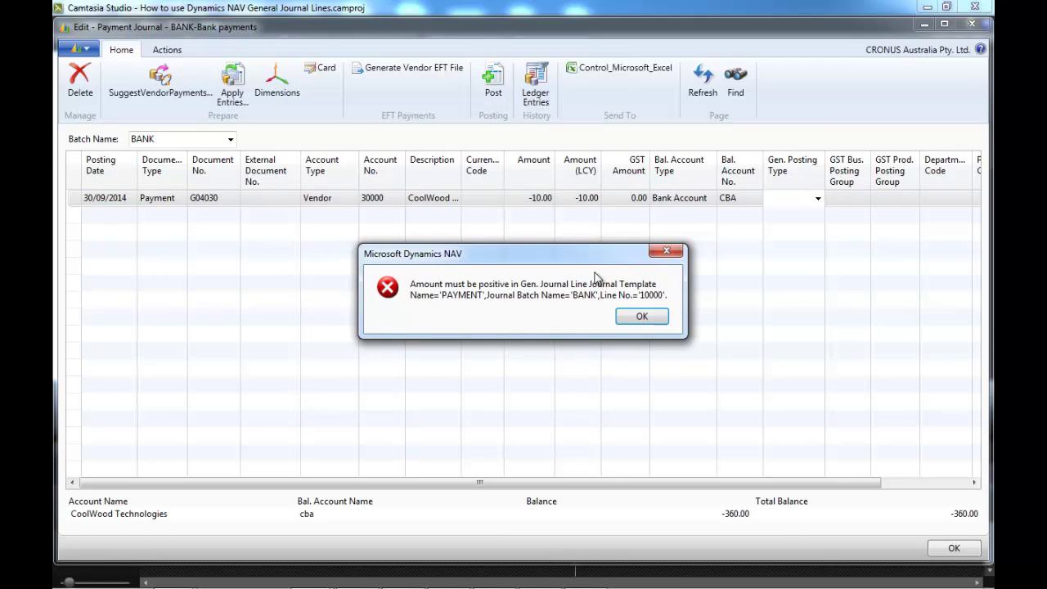
pyautogui.click(633, 317)
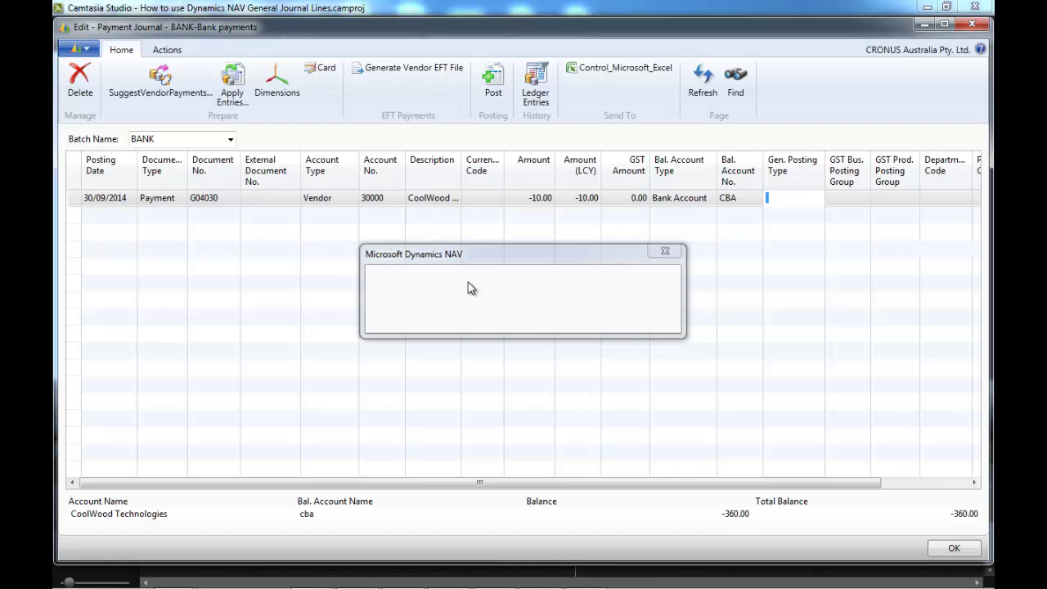
# Step: Change the document type to Refund and post the -10.00 refund line
pyautogui.click(180, 201)
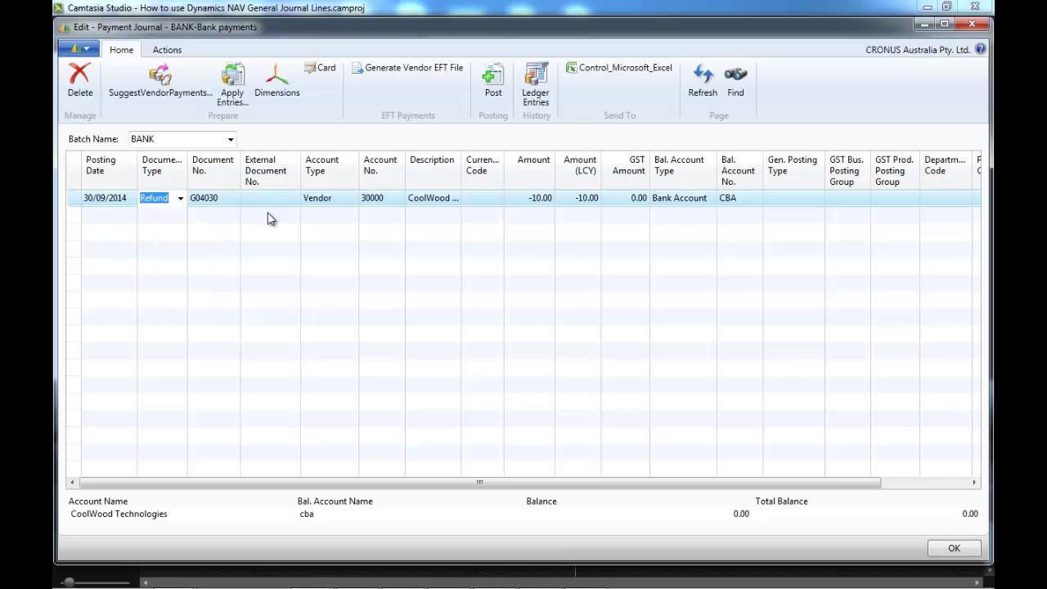
pyautogui.click(498, 98)
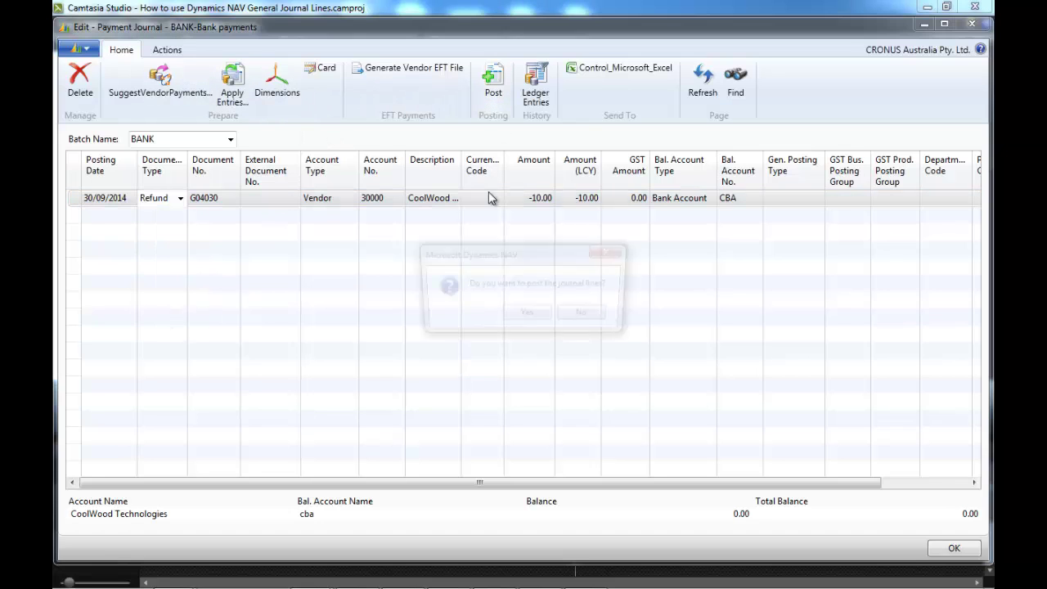
pyautogui.click(528, 319)
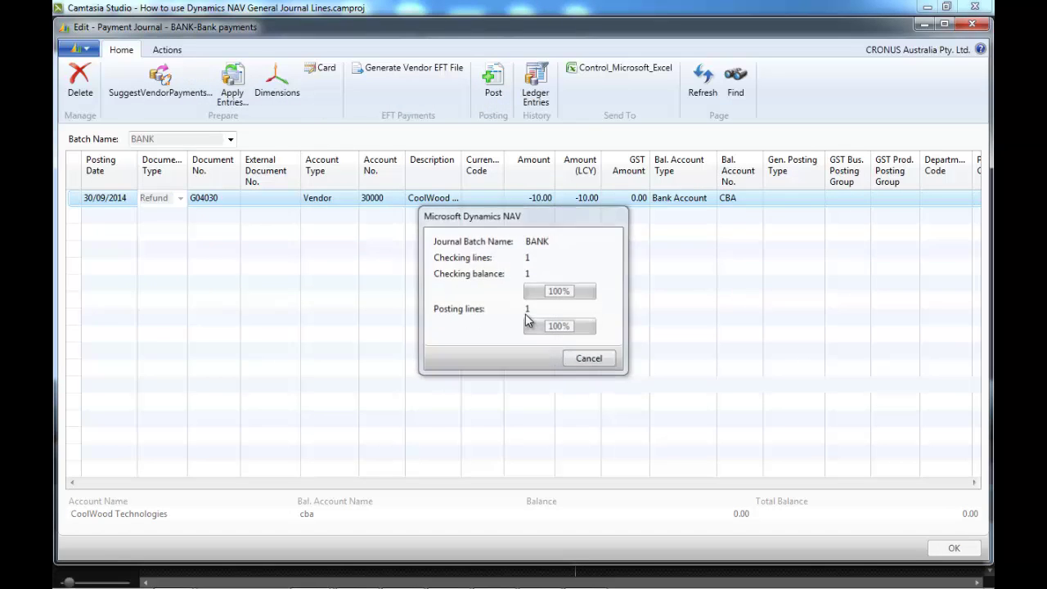
pyautogui.click(592, 316)
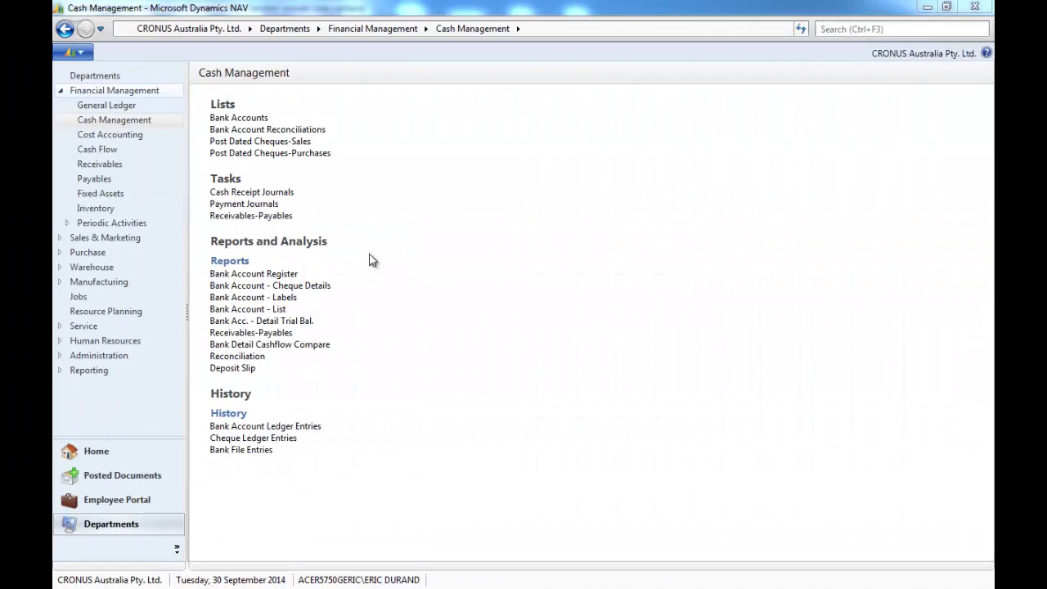
# Step: Close Cash Receipt Journals and go via Financial Management > General Ledger to General Journals
pyautogui.click(262, 192)
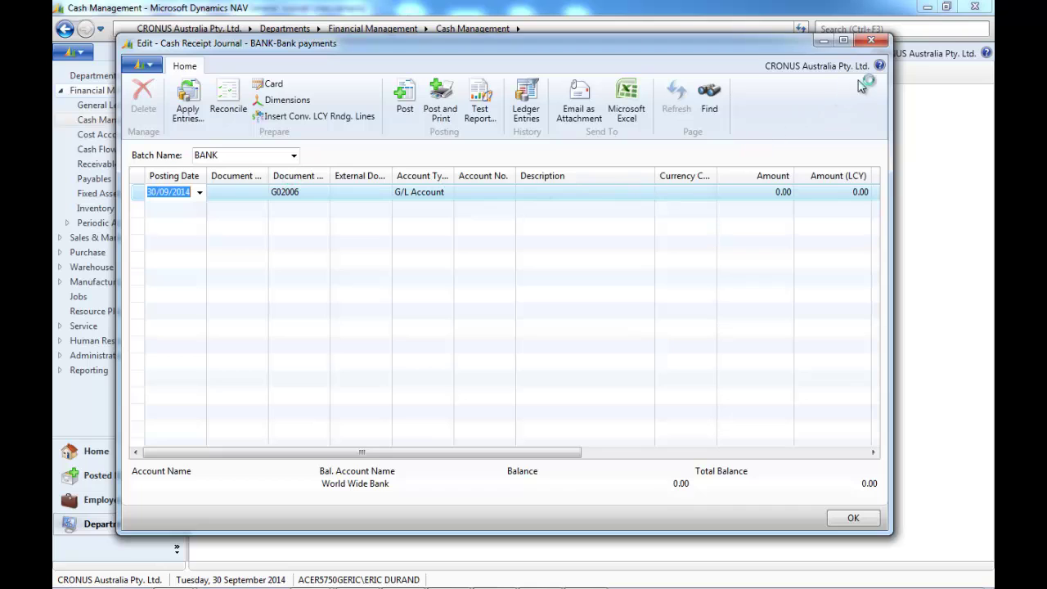
pyautogui.click(870, 40)
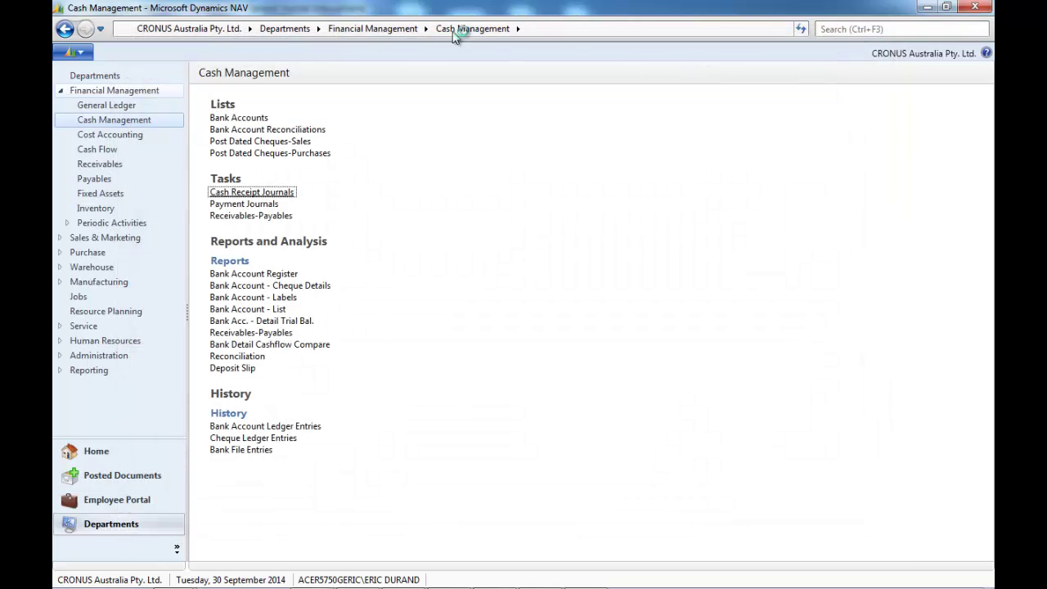
pyautogui.click(401, 29)
pyautogui.click(275, 120)
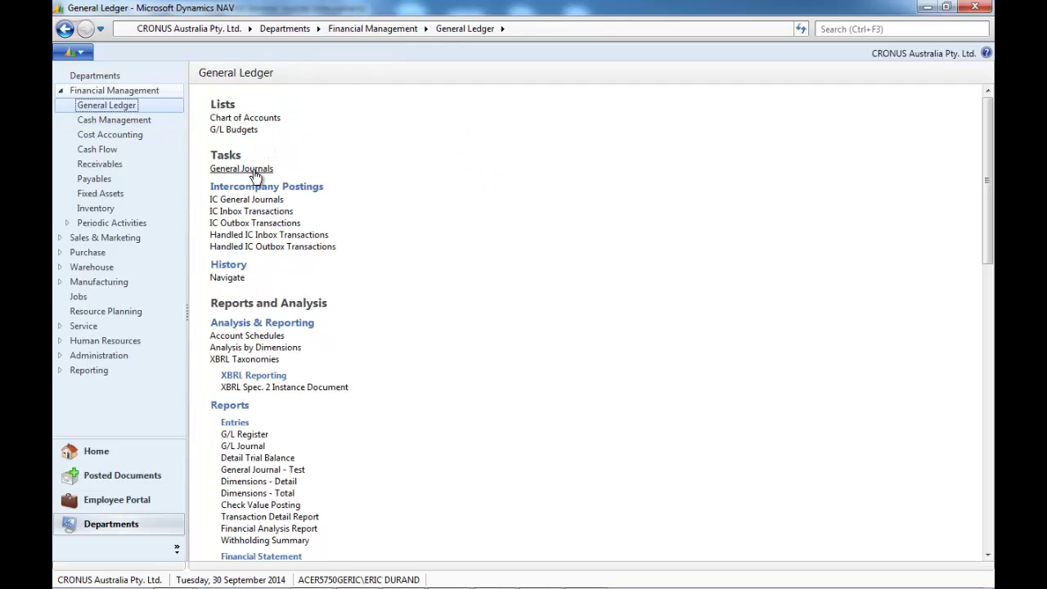
pyautogui.click(254, 172)
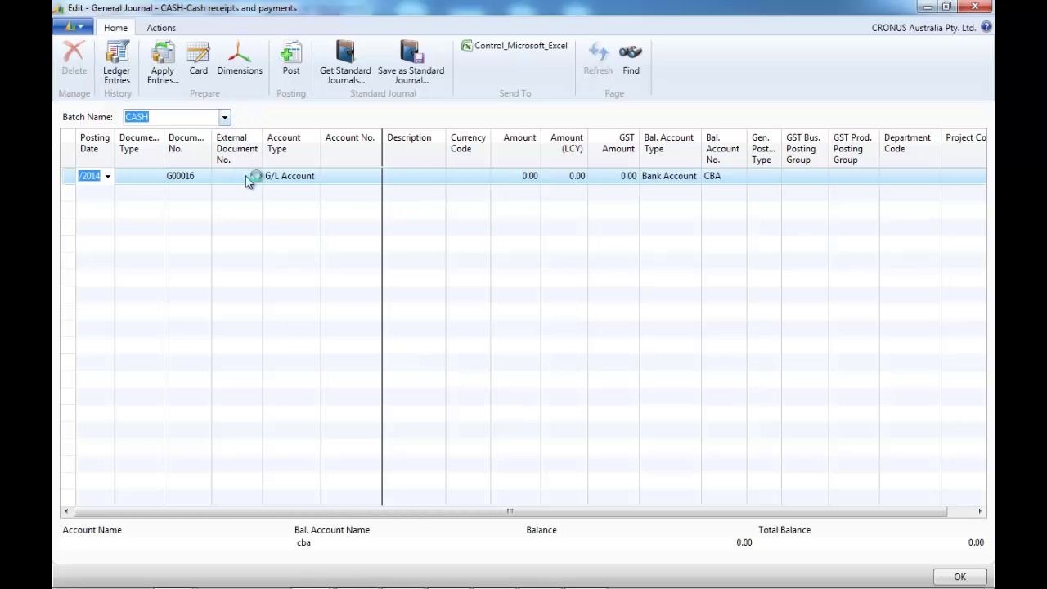
# Step: Switch to the DEFAULT batch and apply a customer 10000 line to its open payment entry
pyautogui.hotkey('alt', 'Down')
pyautogui.doubleClick(251, 205)
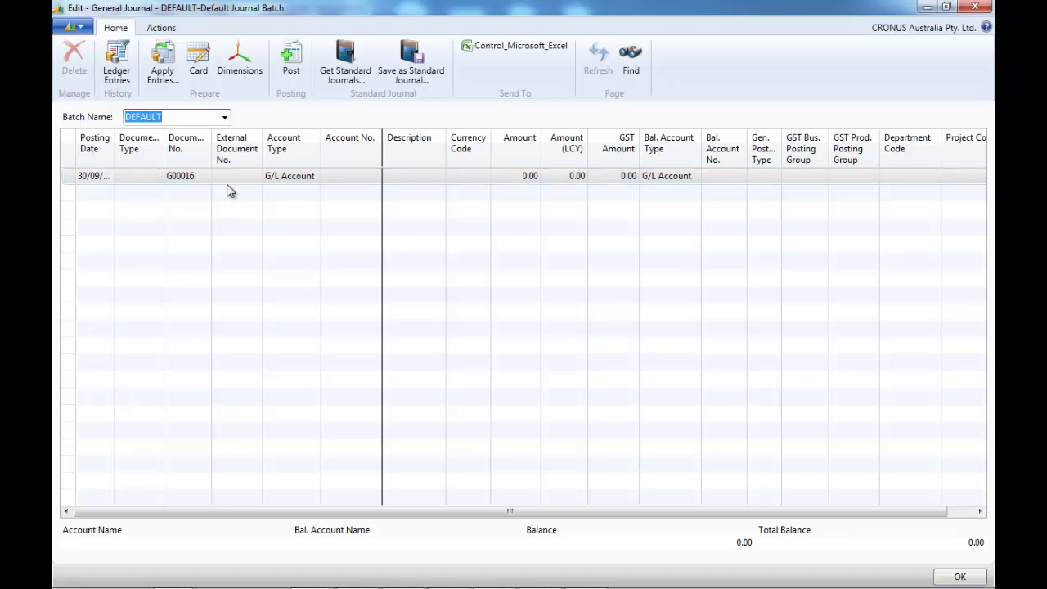
pyautogui.click(313, 176)
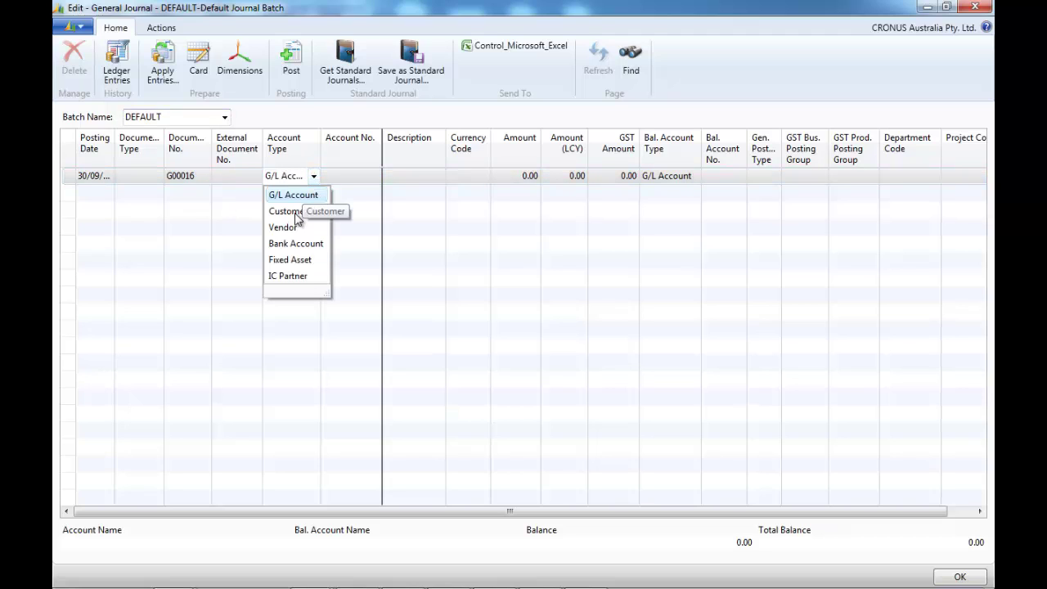
pyautogui.click(296, 213)
pyautogui.click(347, 175)
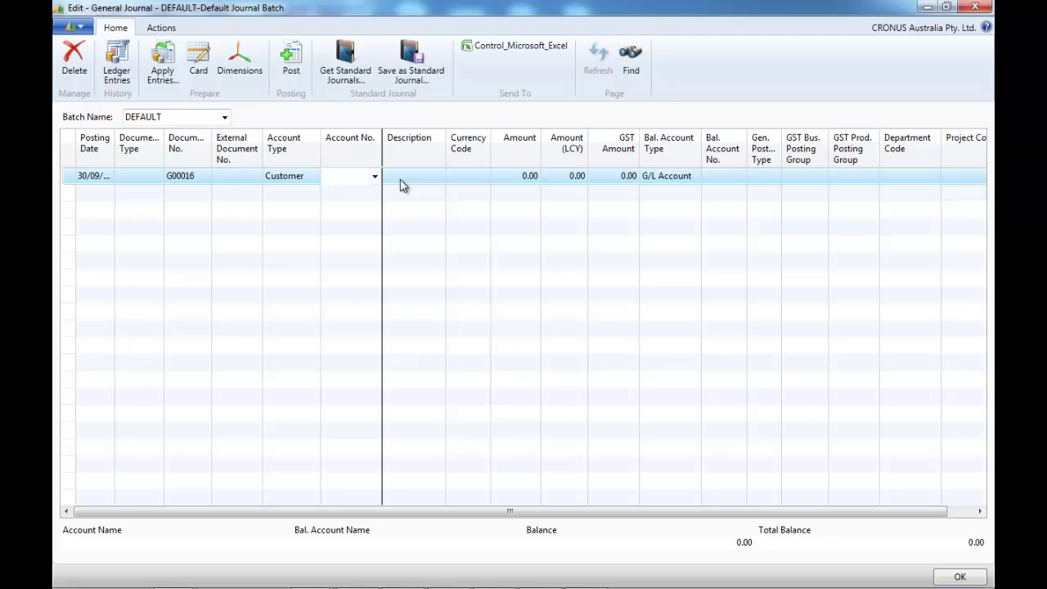
pyautogui.write('10000')
pyautogui.press('Tab')
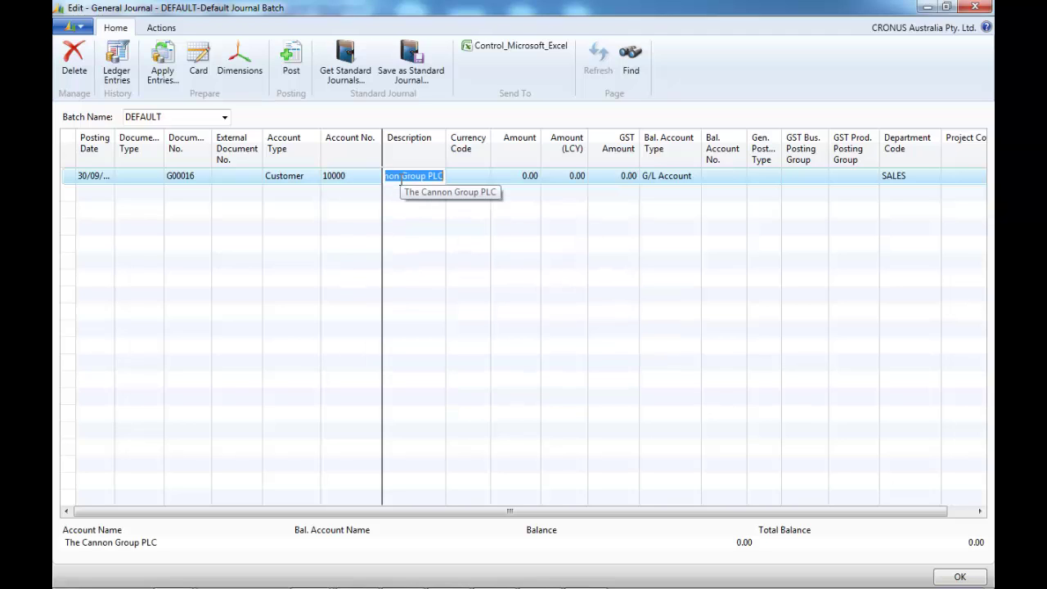
pyautogui.click(160, 61)
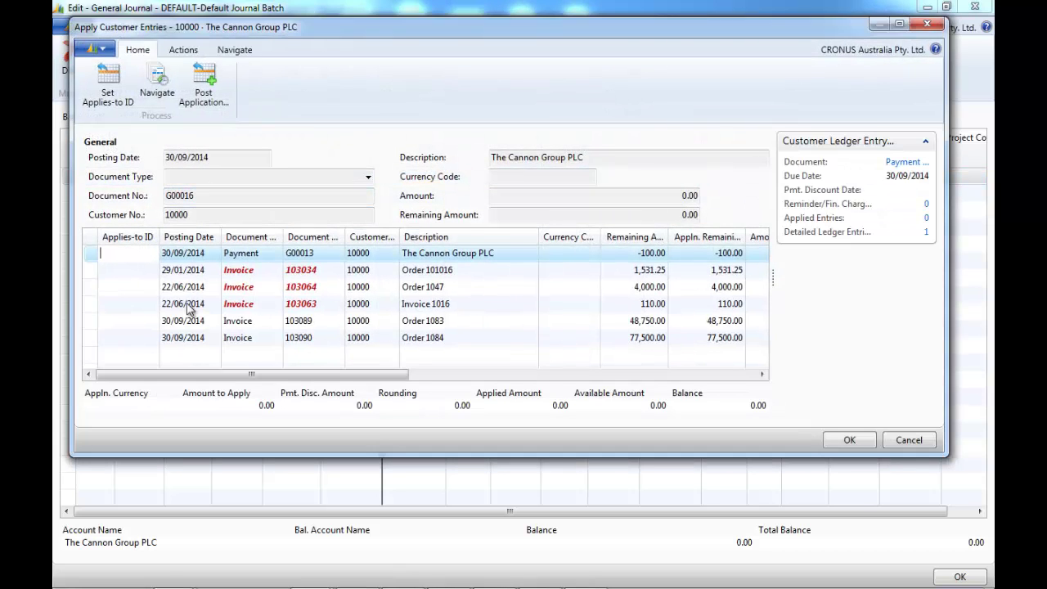
pyautogui.click(119, 94)
pyautogui.click(847, 436)
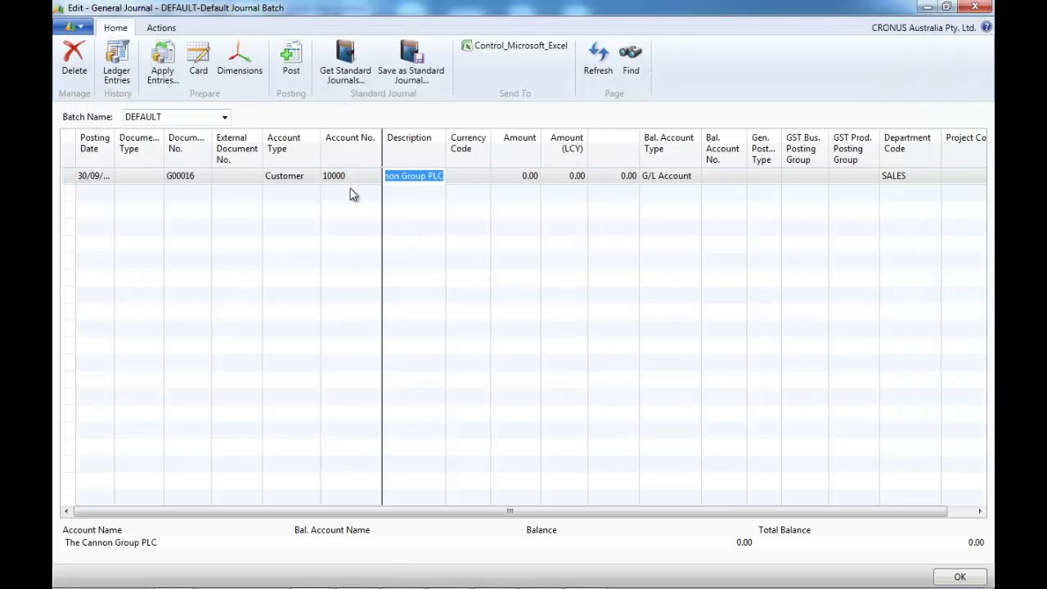
# Step: Add a -100 line for customer 20000 and post both G00016 lines
pyautogui.click(321, 192)
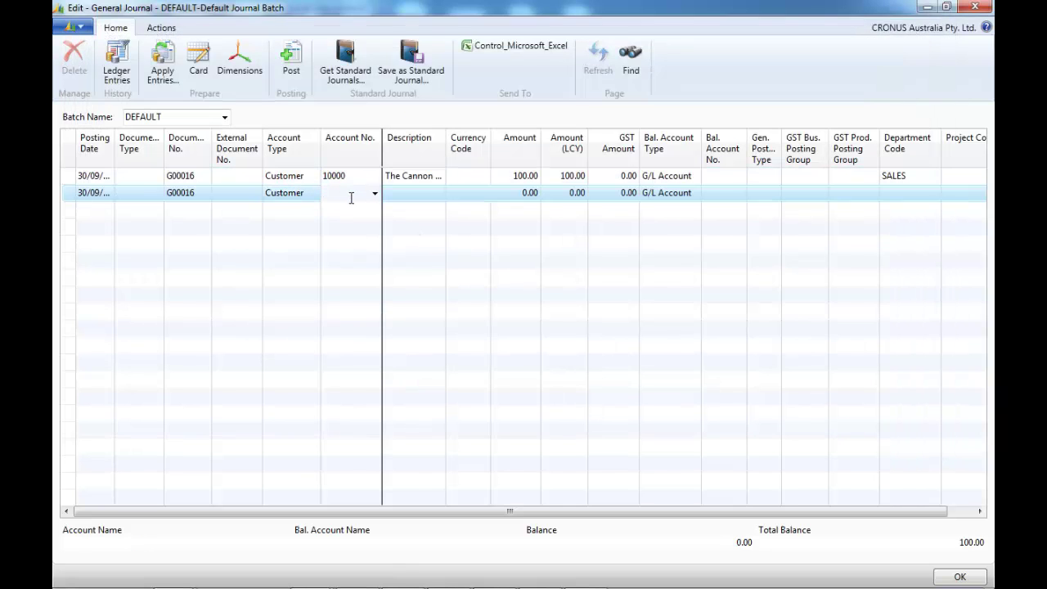
pyautogui.press('Return')
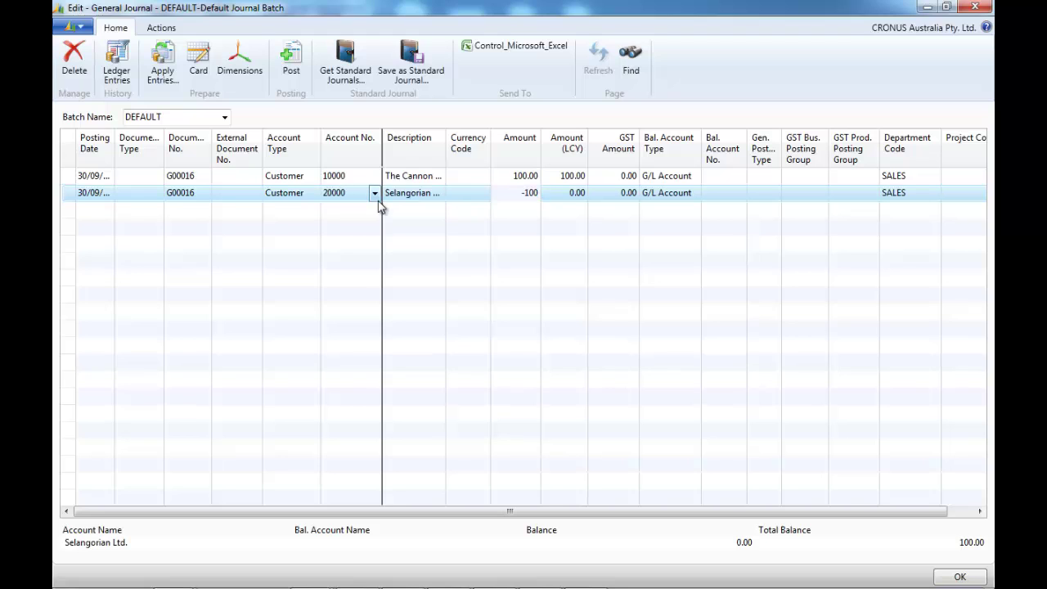
pyautogui.press('Return')
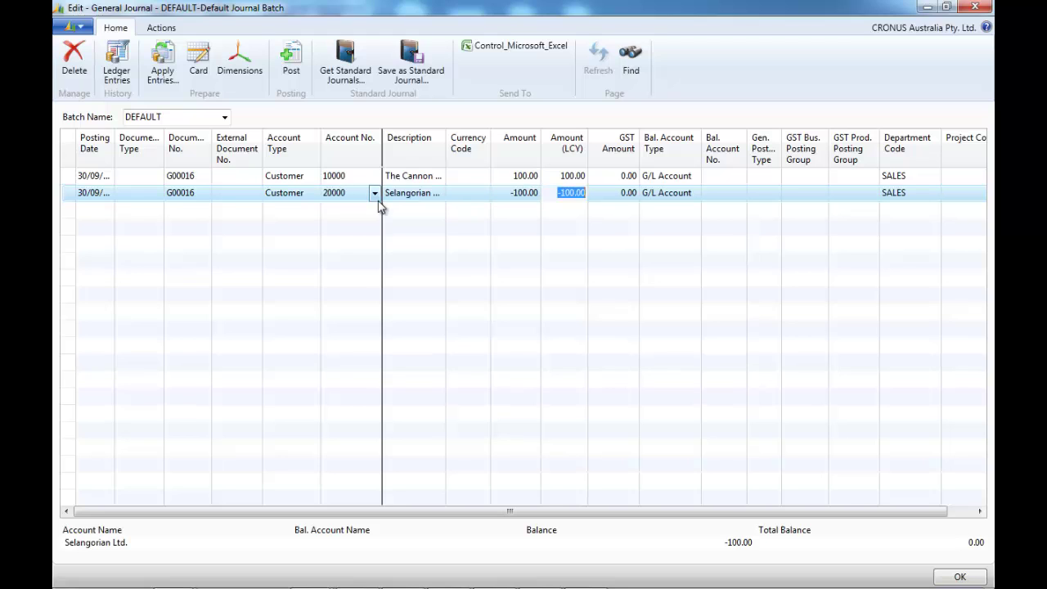
pyautogui.click(291, 61)
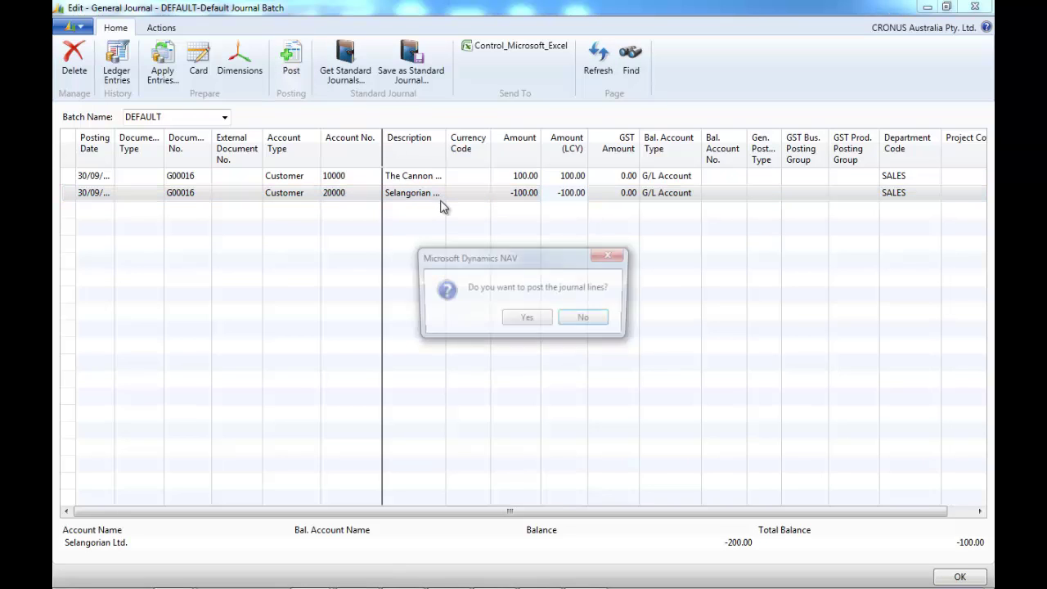
pyautogui.click(523, 319)
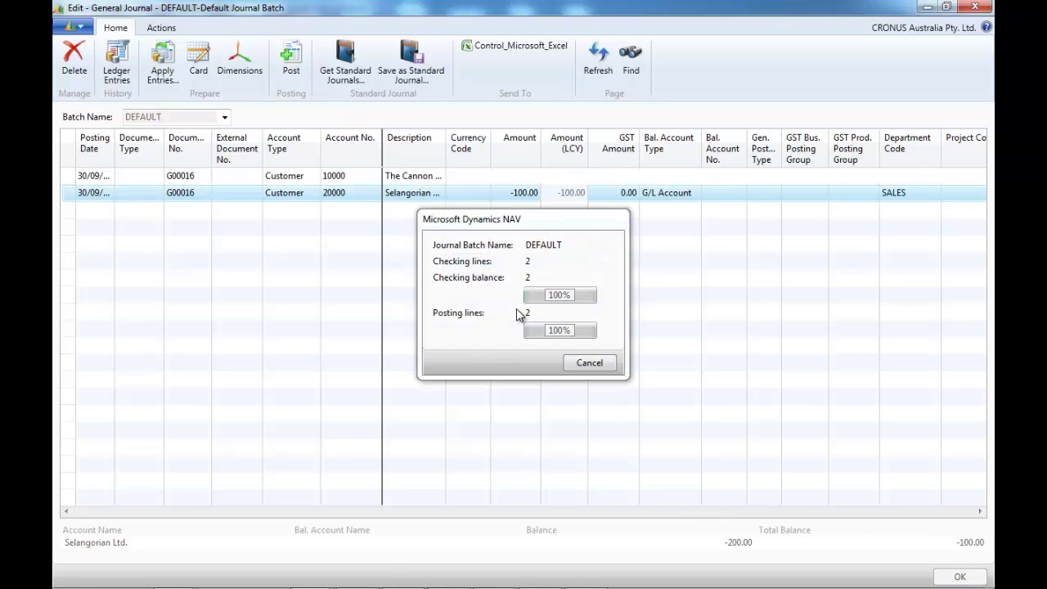
pyautogui.click(592, 318)
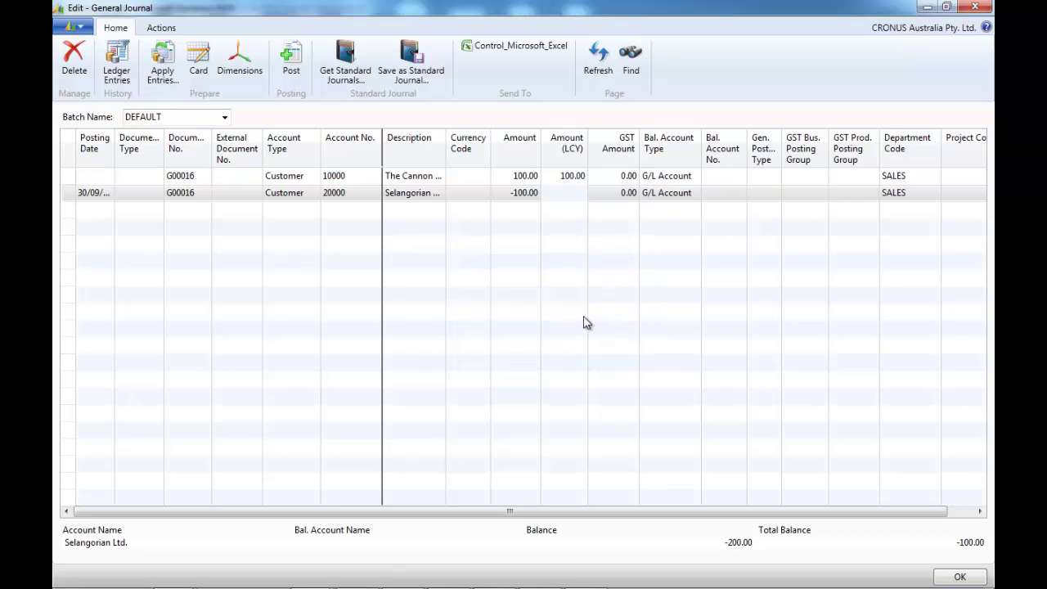
# Step: Enter a 3,500.00 line on G/L account 8760 Employee Provisions, balanced against 5940 Provisions
pyautogui.click(310, 177)
pyautogui.click(313, 176)
pyautogui.click(318, 193)
pyautogui.click(343, 177)
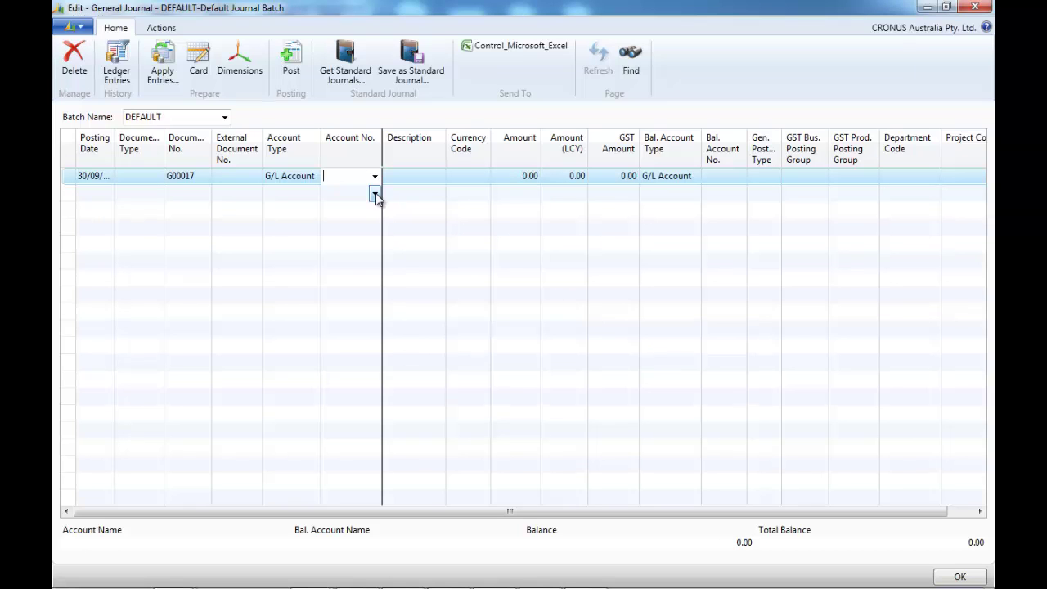
pyautogui.write('employee pro')
pyautogui.press('Tab')
pyautogui.press('Tab')
pyautogui.press('Tab')
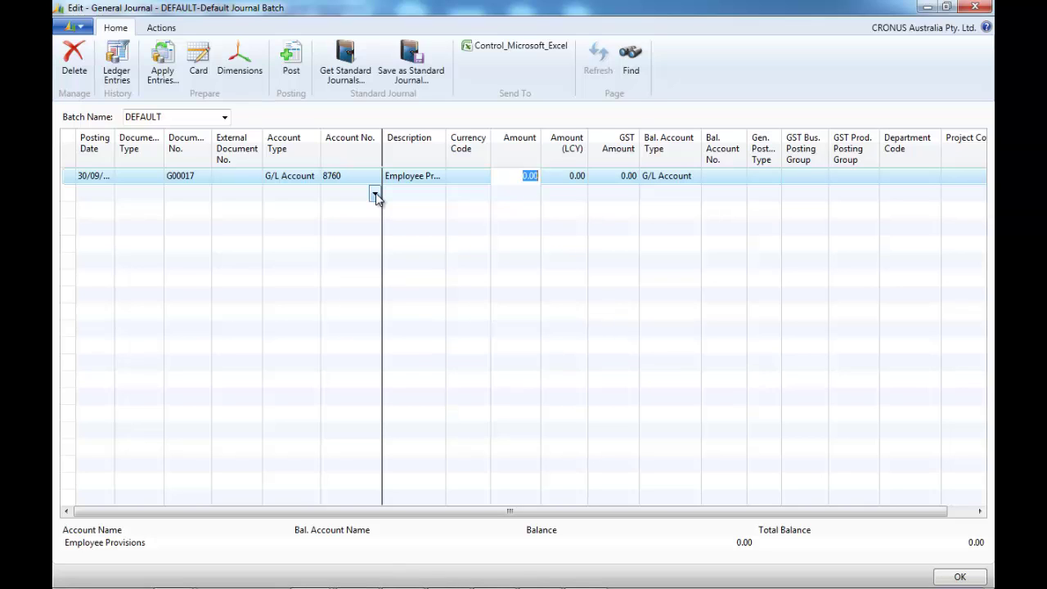
pyautogui.press('Tab')
pyautogui.press('Tab')
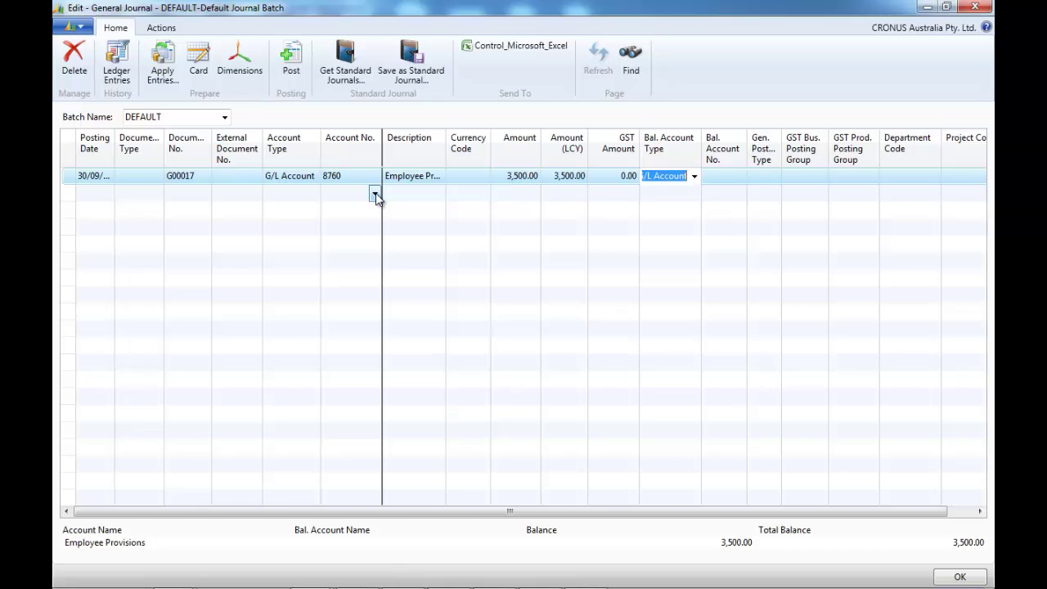
pyautogui.press('Tab')
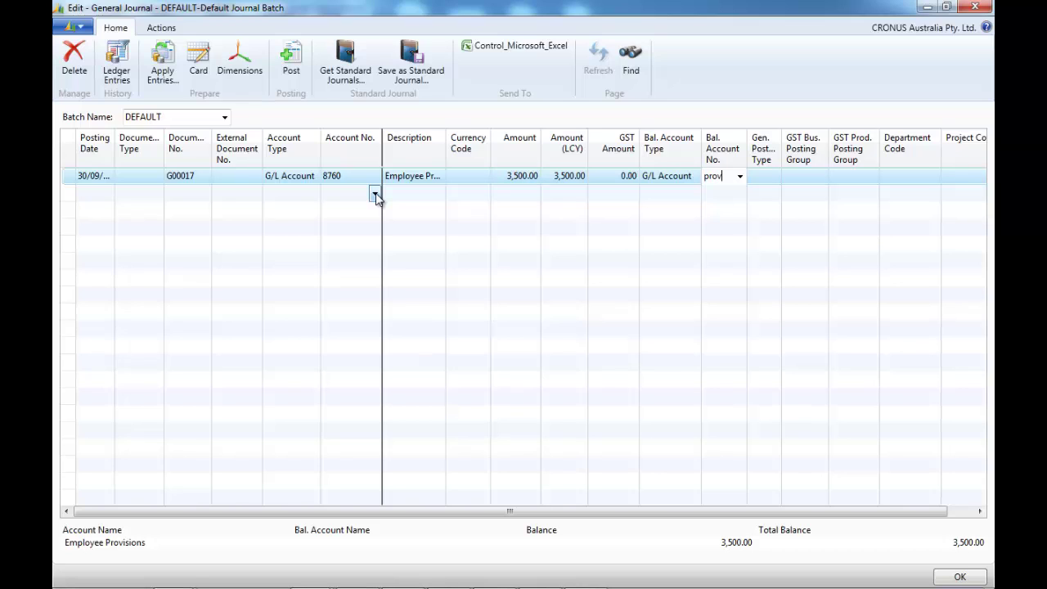
pyautogui.write('provis')
pyautogui.press('Tab')
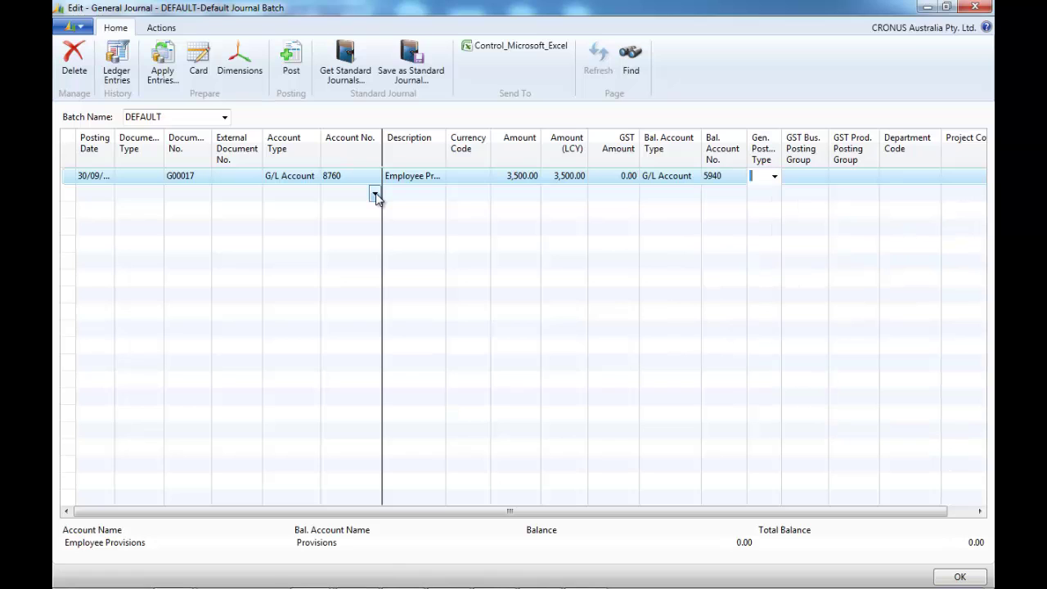
# Step: Post the Employee Provisions journal line G00017 and confirm
pyautogui.click(296, 64)
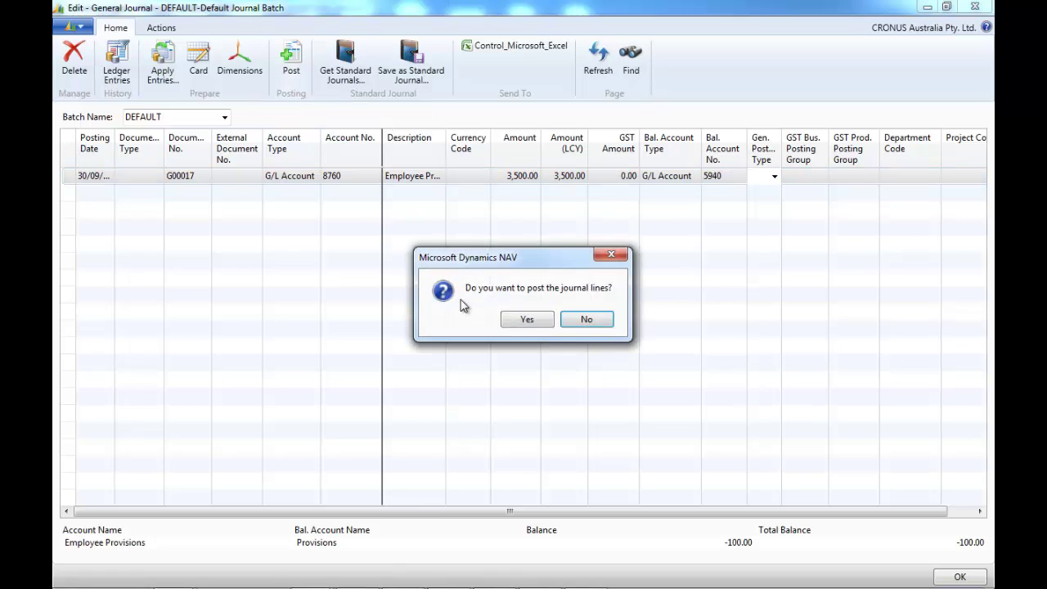
pyautogui.click(520, 320)
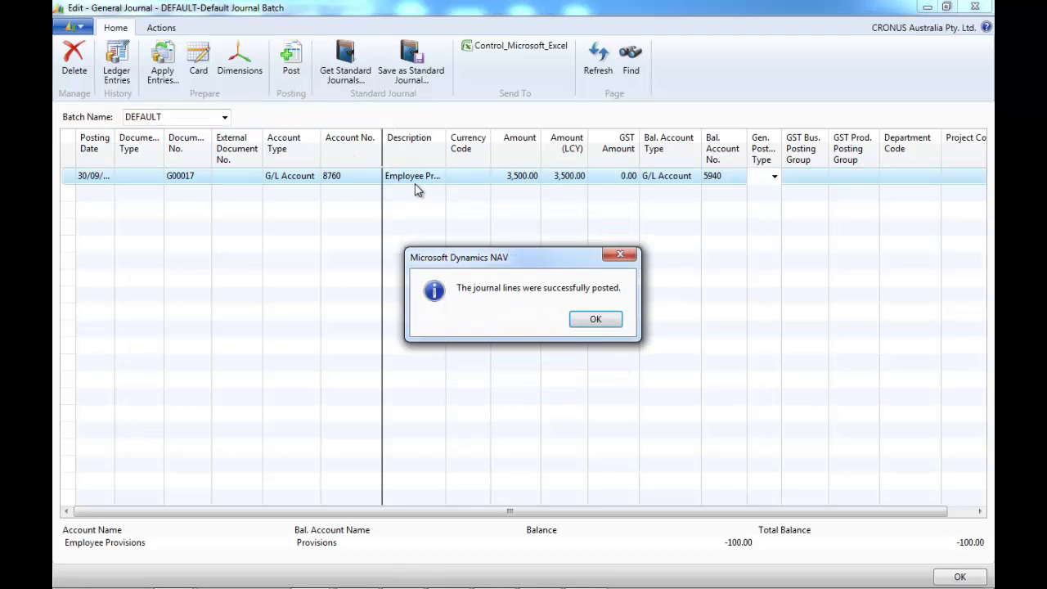
pyautogui.click(589, 320)
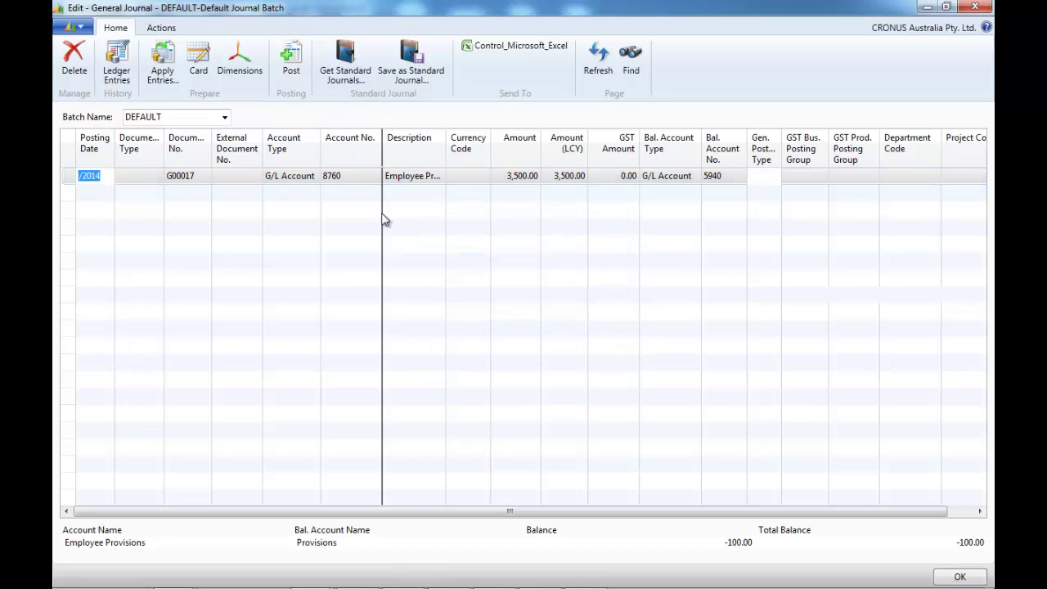
# Step: Set line G00018 to account 5940 Provisions, review its ledger entries, then select the amount
pyautogui.click(356, 180)
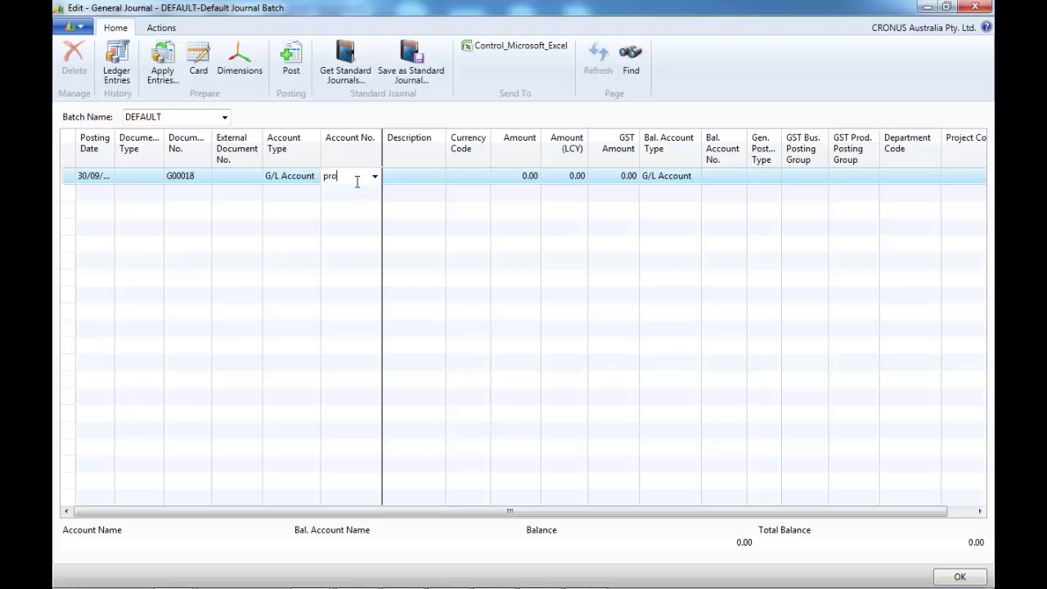
pyautogui.press('Tab')
pyautogui.click(120, 85)
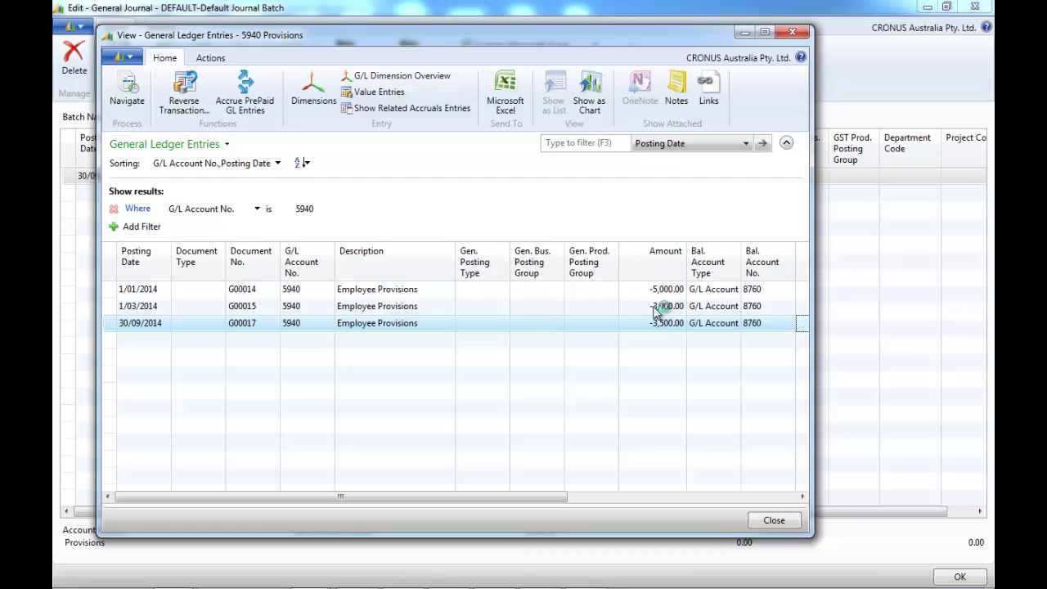
pyautogui.click(771, 520)
pyautogui.click(513, 175)
pyautogui.moveTo(514, 175); pyautogui.dragTo(550, 181)
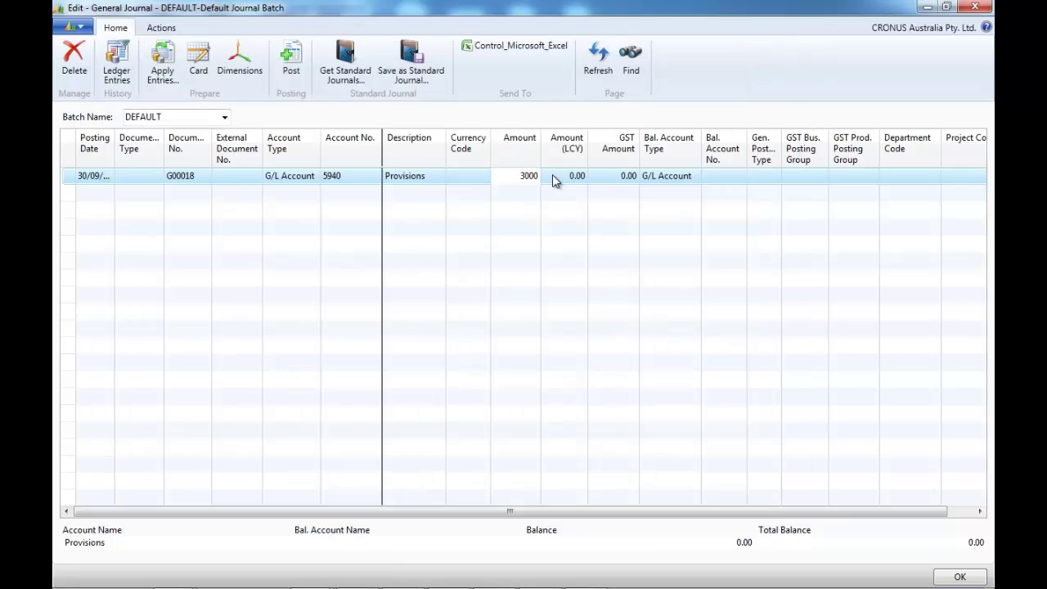
# Step: Enter 3,000.00 as the amount with balancing account 8760 Employee Provisions
pyautogui.press('Tab')
pyautogui.press('Tab')
pyautogui.press('Tab')
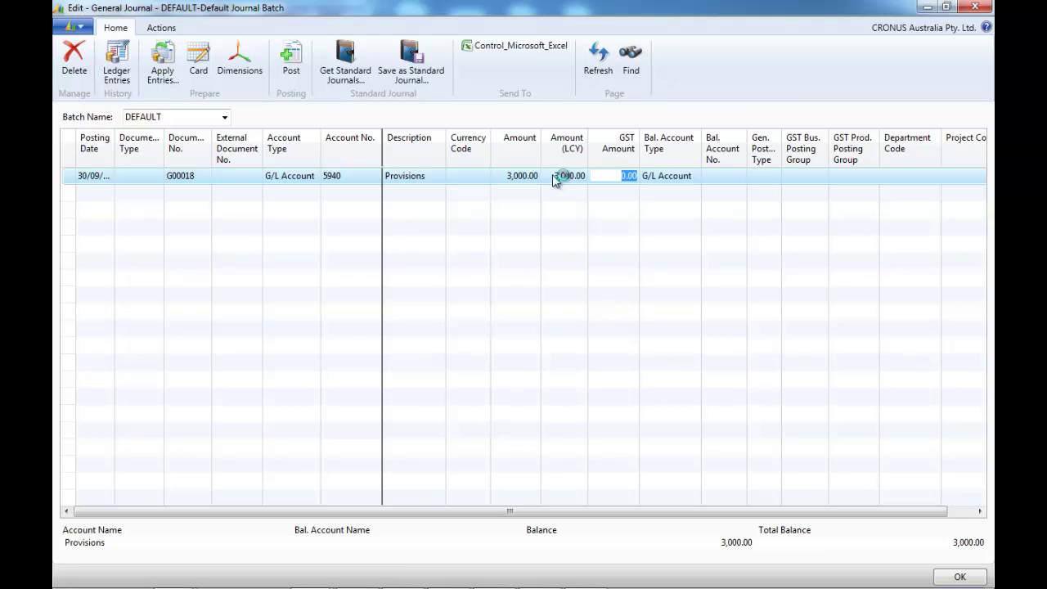
pyautogui.press('Tab')
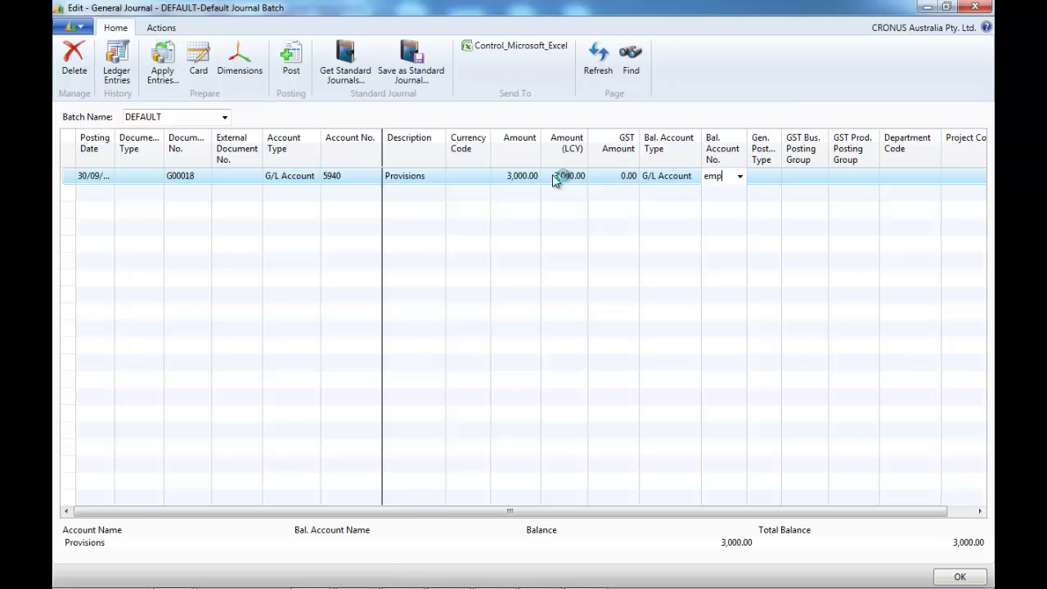
pyautogui.write('employee')
pyautogui.press('Tab')
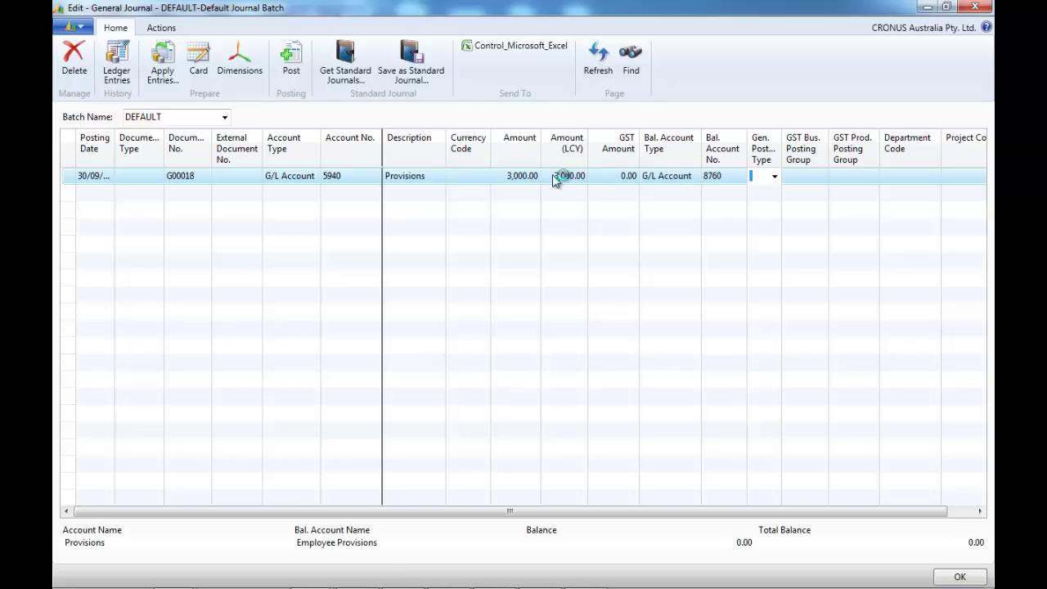
pyautogui.hotkey('shift', 'Tab')
pyautogui.write('em')
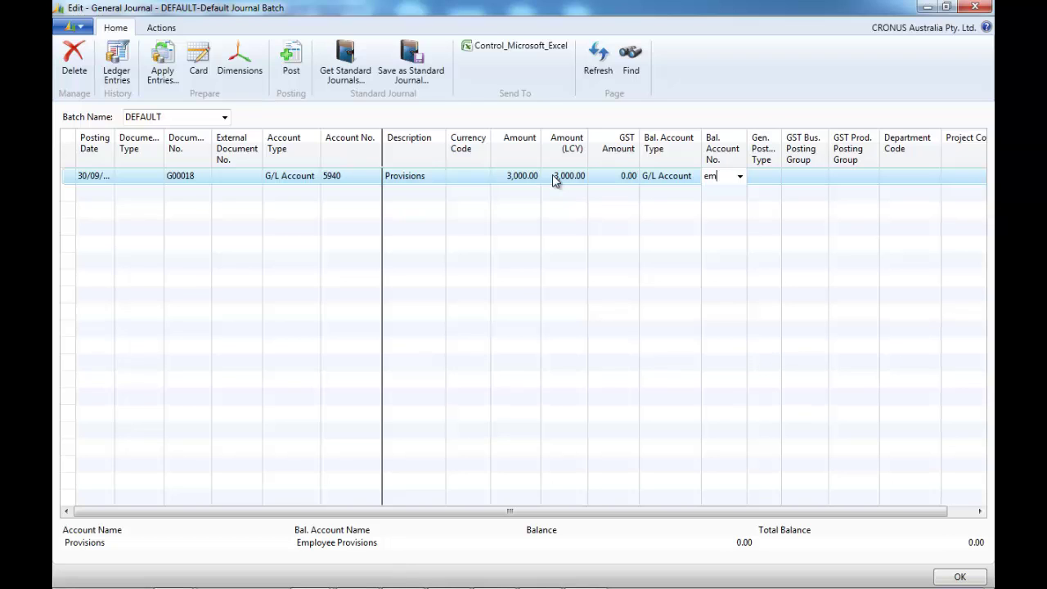
pyautogui.write('ployee pr')
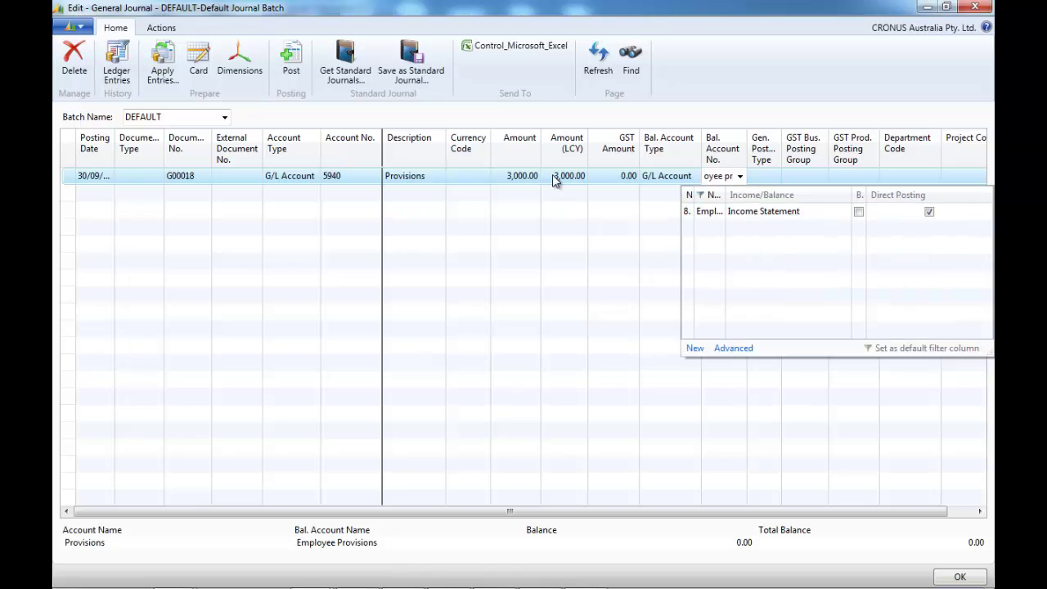
pyautogui.press('Tab')
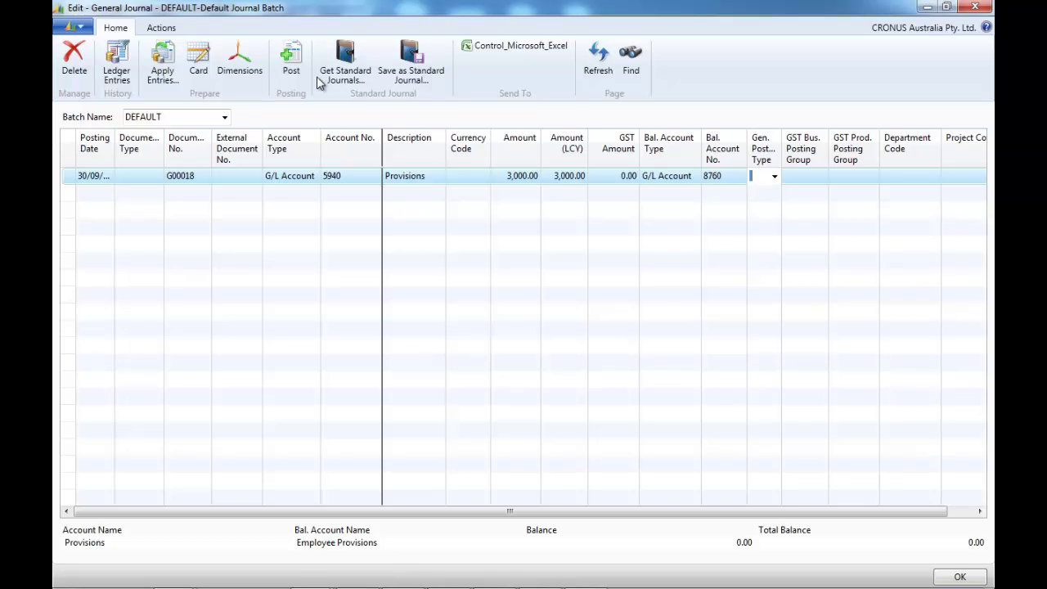
# Step: Assign department code ADM and post line G00018
pyautogui.click(912, 183)
pyautogui.click(935, 179)
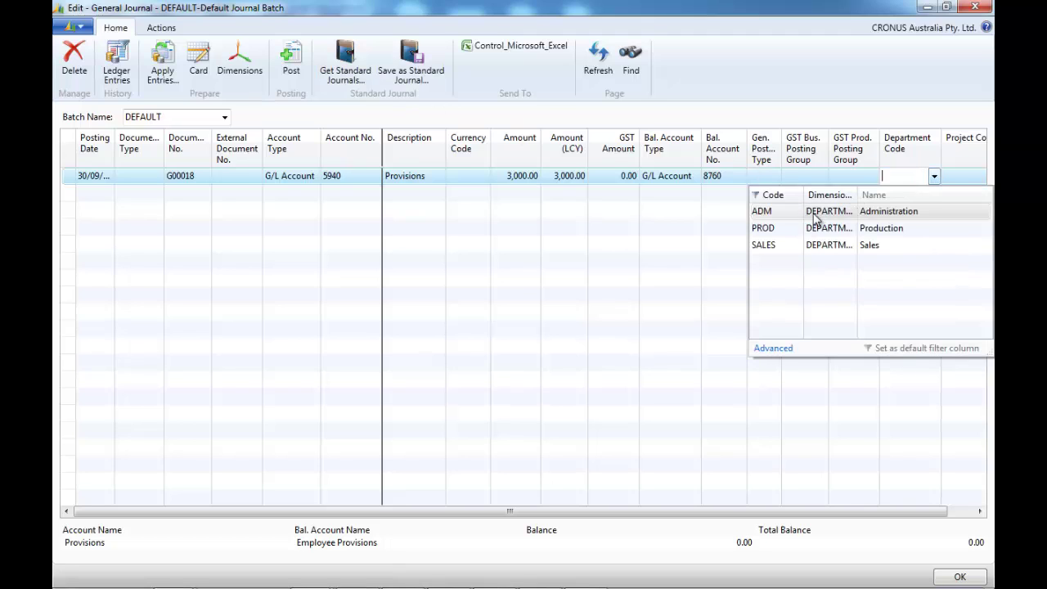
pyautogui.click(780, 211)
pyautogui.press('Tab')
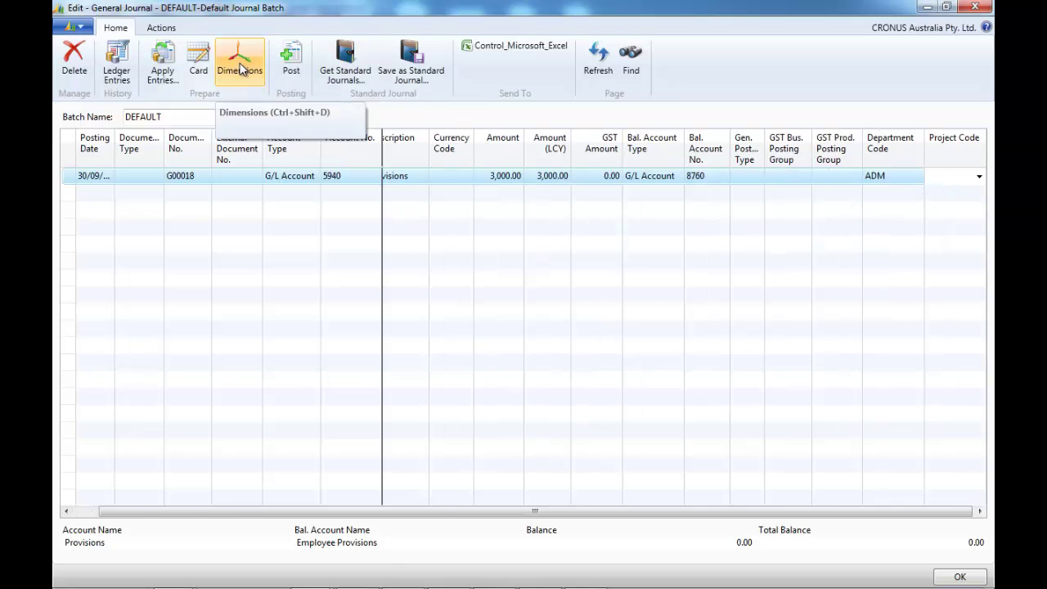
pyautogui.click(292, 72)
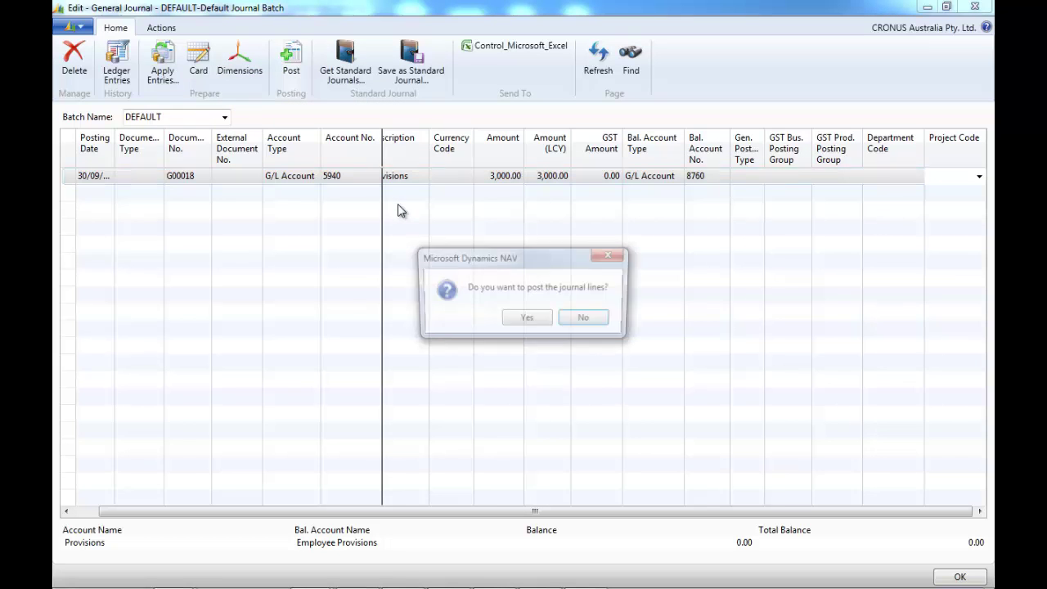
pyautogui.click(527, 320)
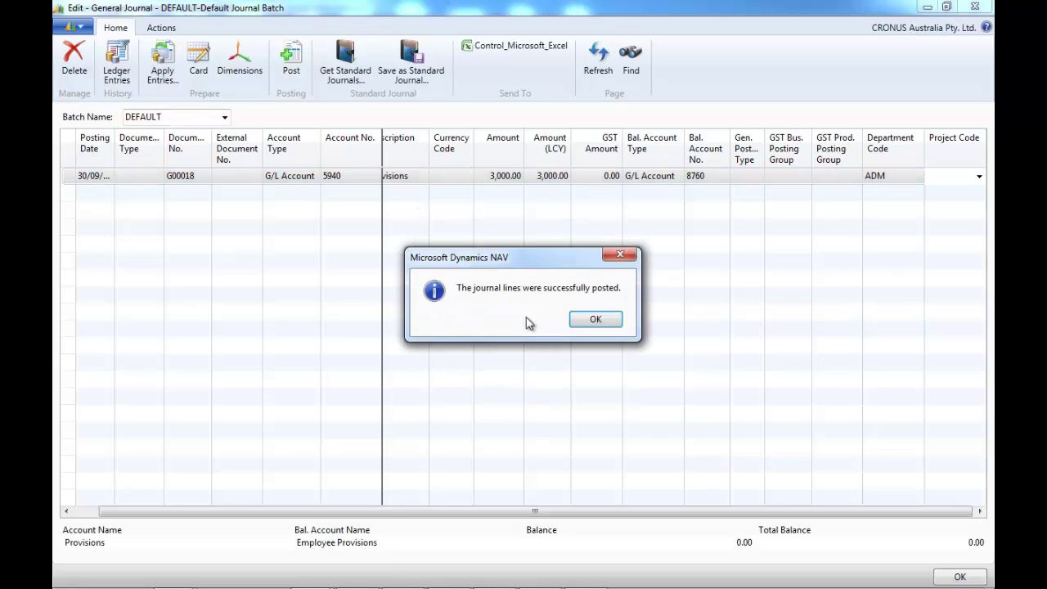
pyautogui.click(595, 319)
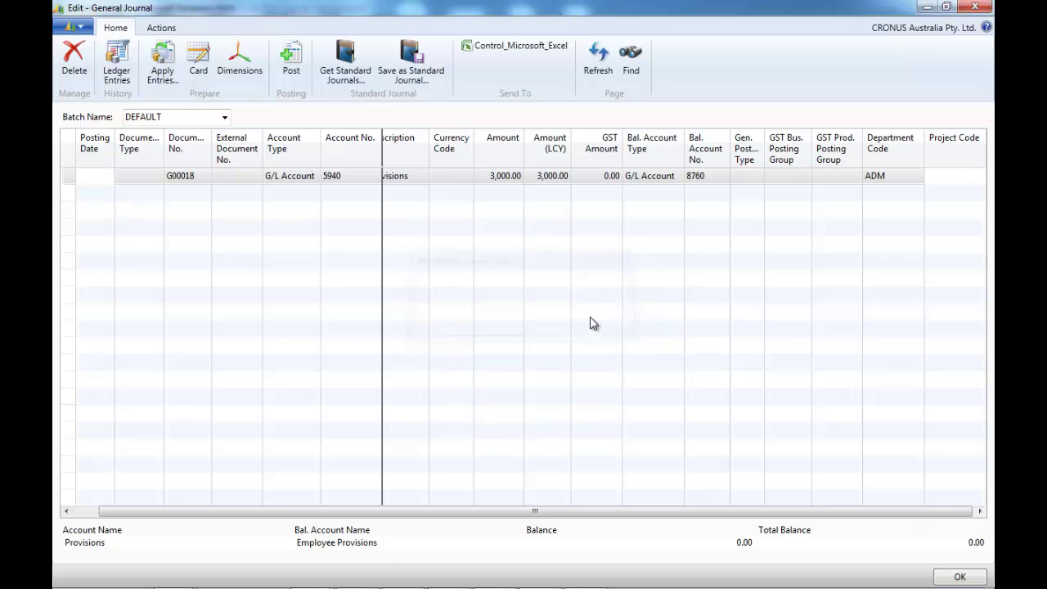